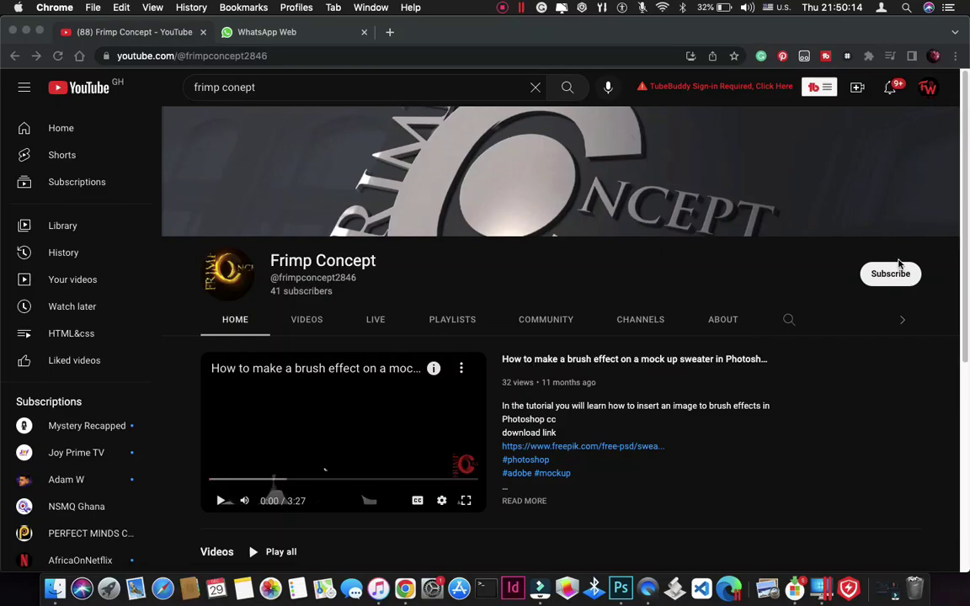
# Step: Subscribe to the Frimp Concept YouTube channel and set its notifications to All
pyautogui.click(899, 274)
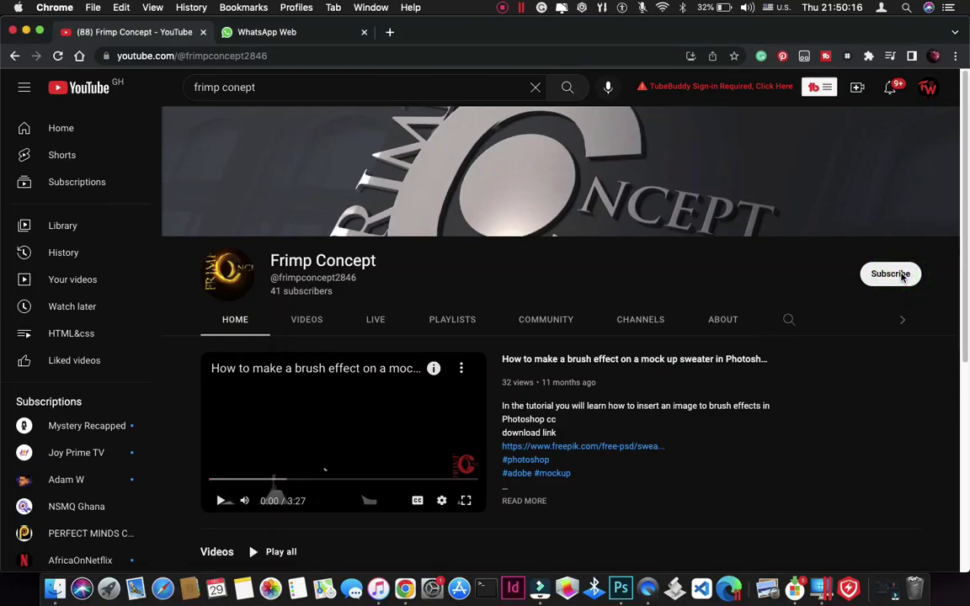
pyautogui.click(899, 274)
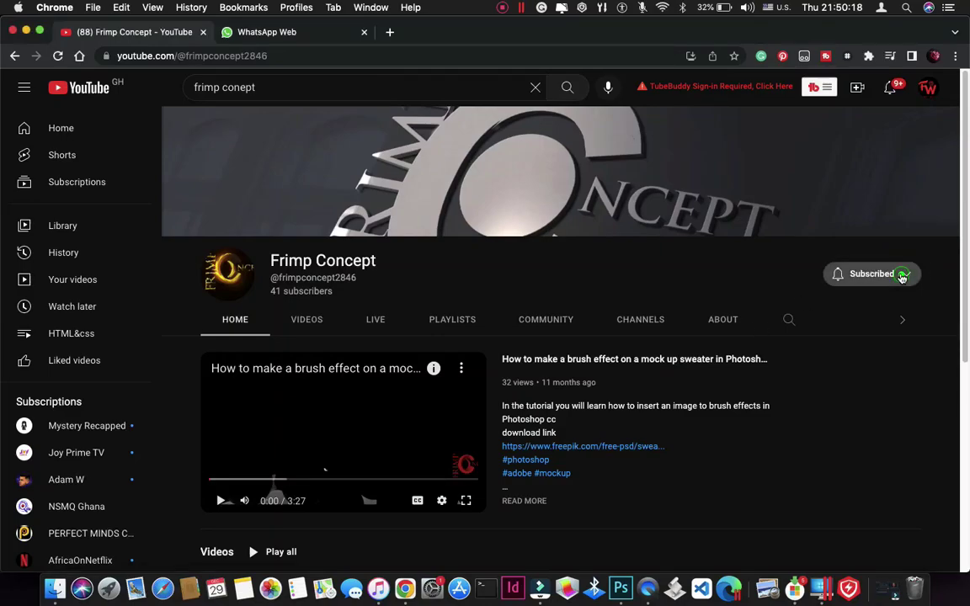
pyautogui.click(905, 275)
pyautogui.click(884, 302)
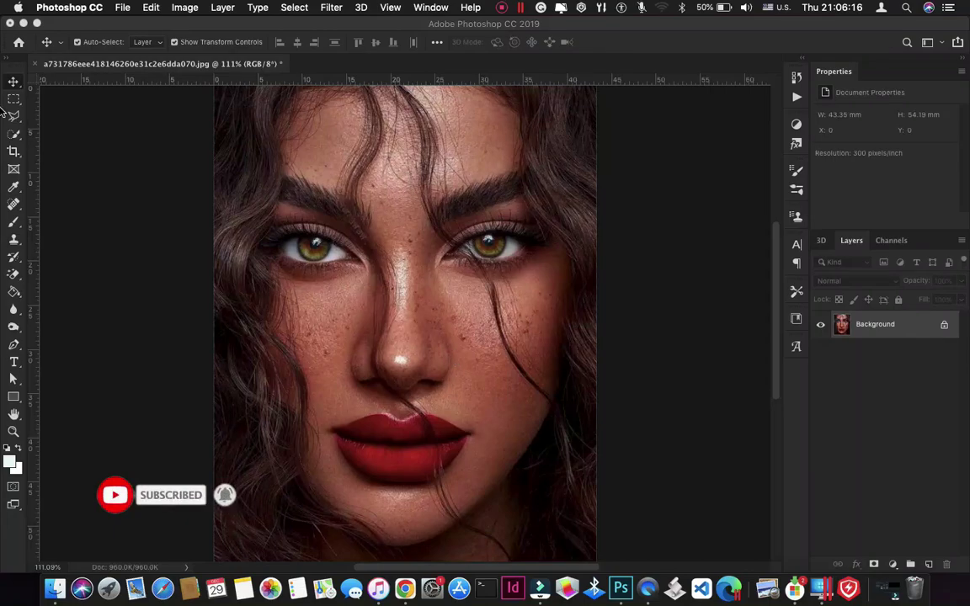
# Step: Zoom in to inspect the skin, return to 200%, and duplicate the Background layer as Layer 1
pyautogui.click(14, 81)
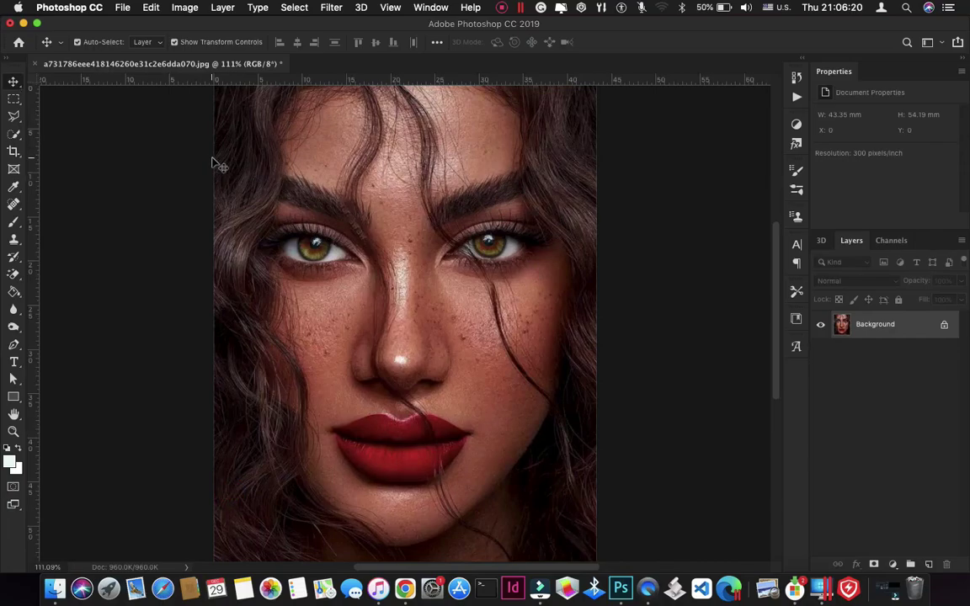
pyautogui.hscroll(-5, 215, 164)
pyautogui.scroll(2, 214, 164)
pyautogui.hscroll(7, 214, 164)
pyautogui.scroll(-3, 214, 164)
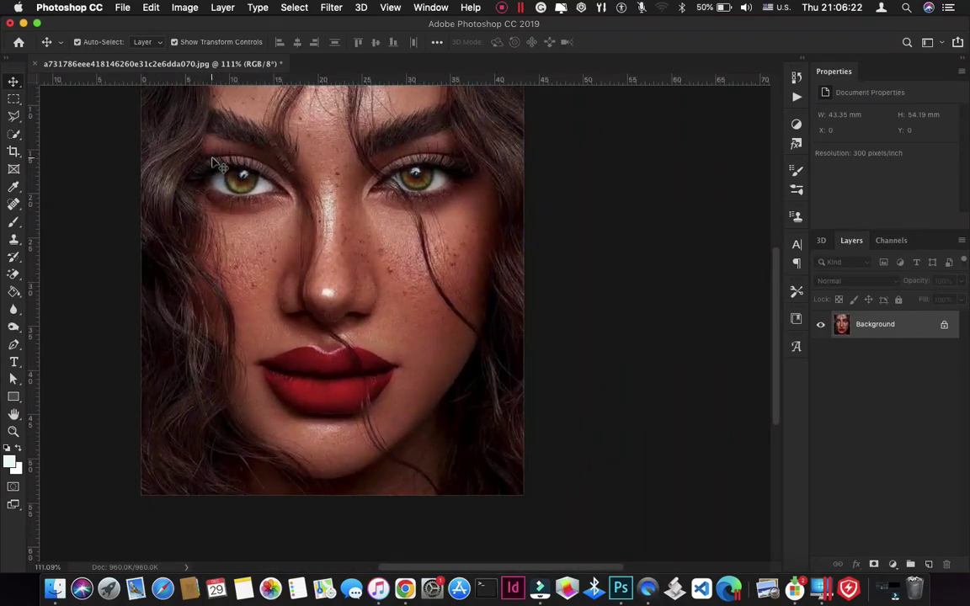
pyautogui.hscroll(-4, 214, 164)
pyautogui.scroll(4, 215, 164)
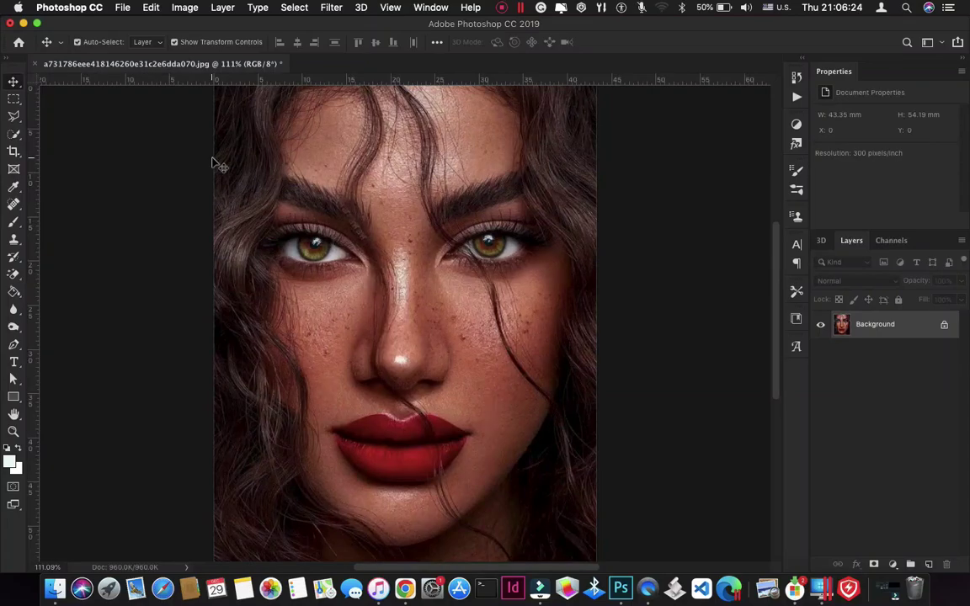
pyautogui.press('super+equal')
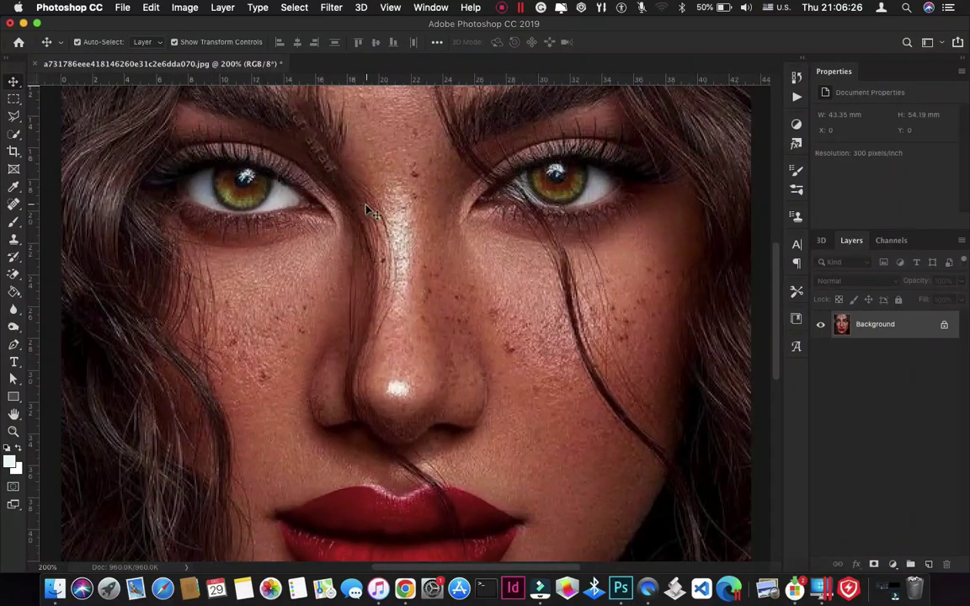
pyautogui.press('super+equal')
pyautogui.press('super+minus')
pyautogui.press('super+minus')
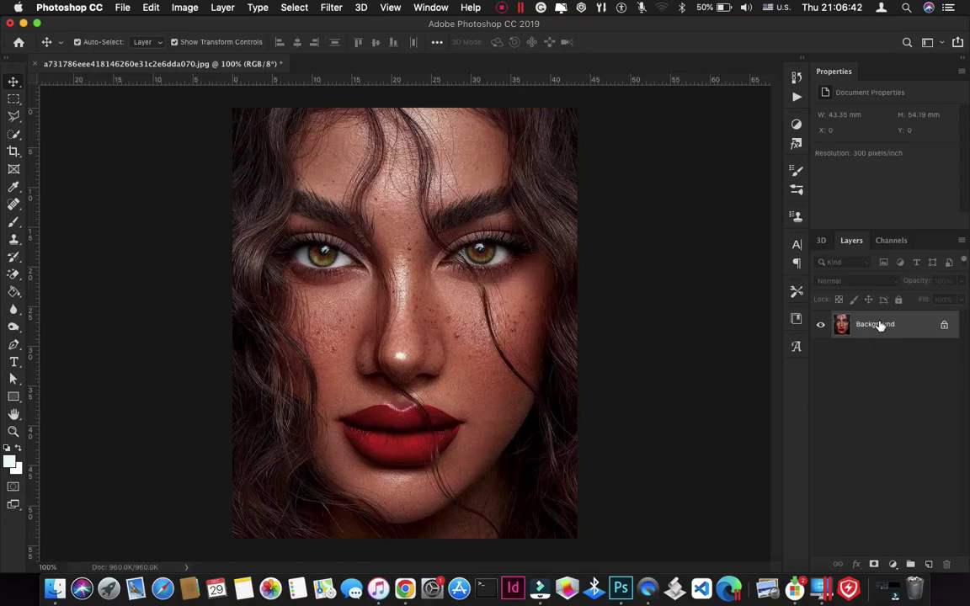
pyautogui.press('super+j')
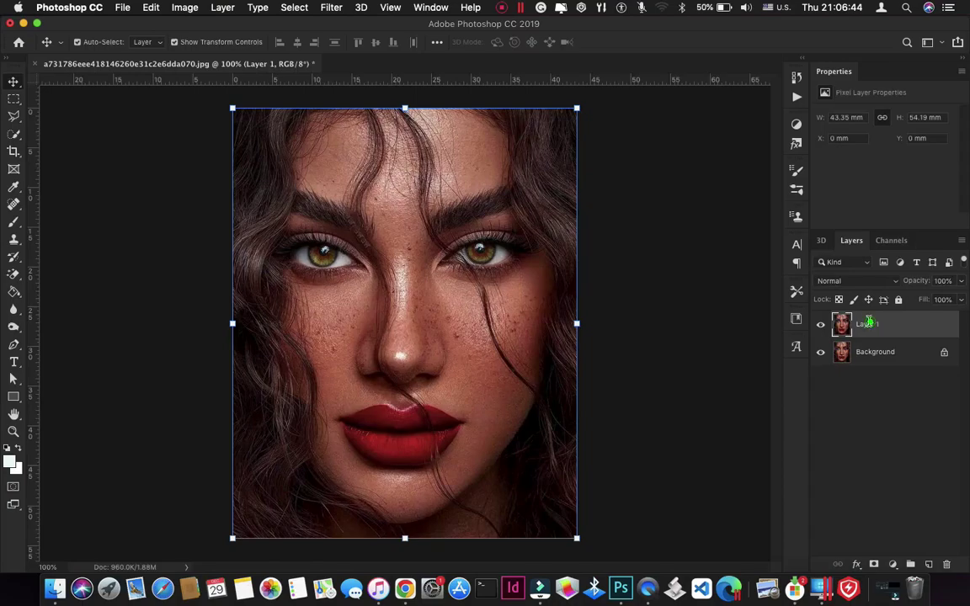
# Step: Rename Layer 1 to 'heal'
pyautogui.doubleClick(868, 323)
pyautogui.write('H')
pyautogui.press('Return')
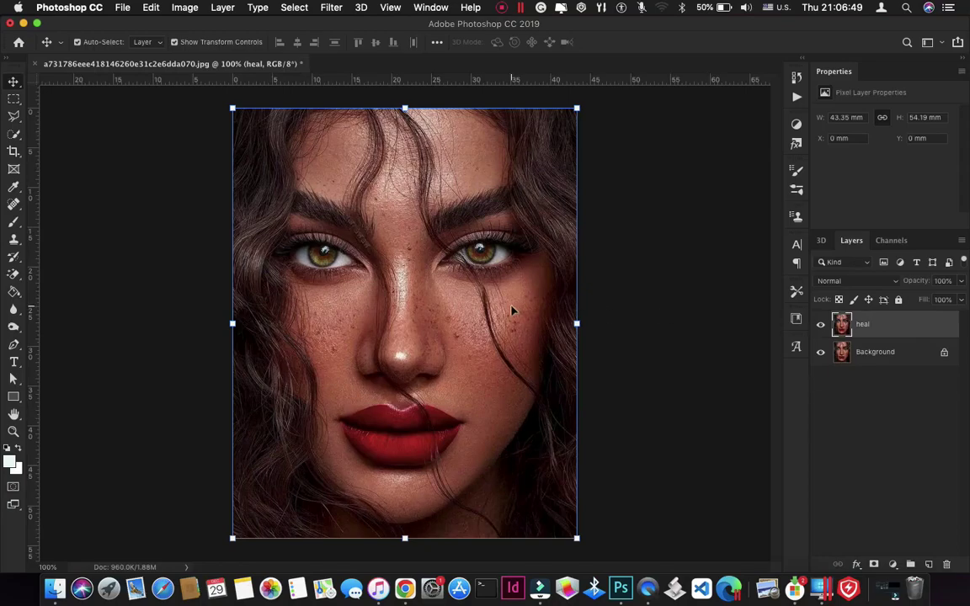
# Step: Select the Spot Healing Brush Tool and zoom in to 400% on the cheek
pyautogui.click(13, 205)
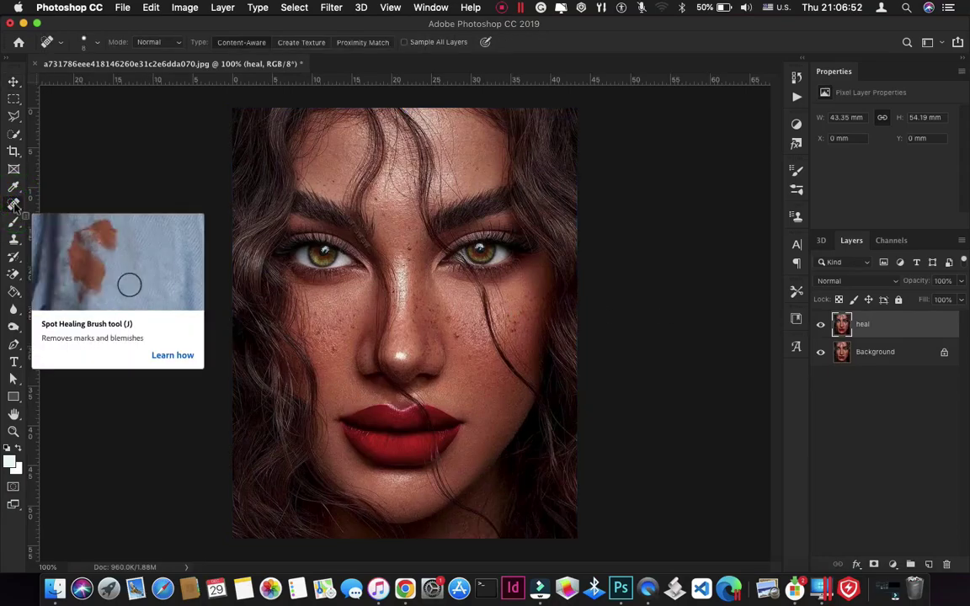
pyautogui.rightClick(15, 206)
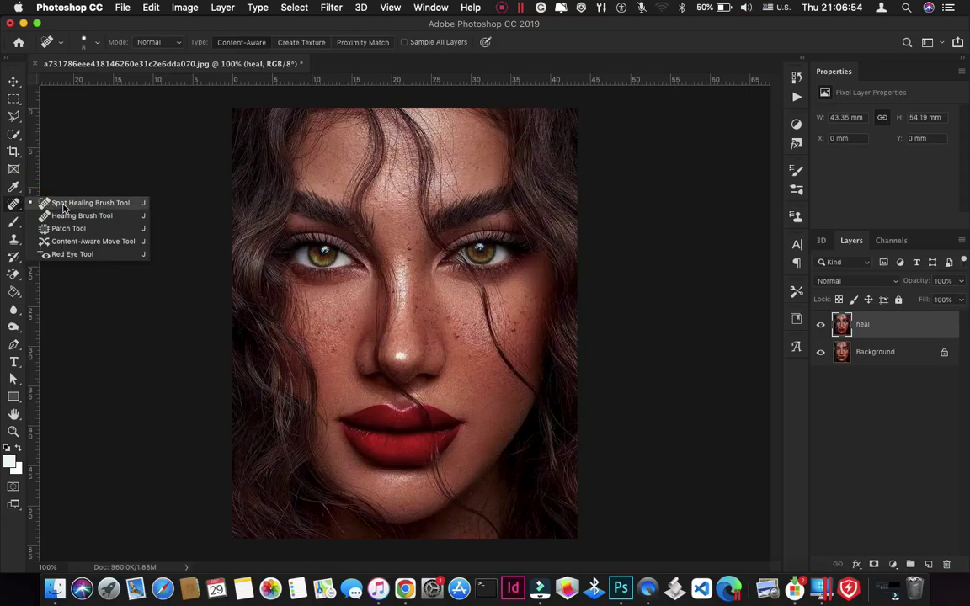
pyautogui.click(139, 203)
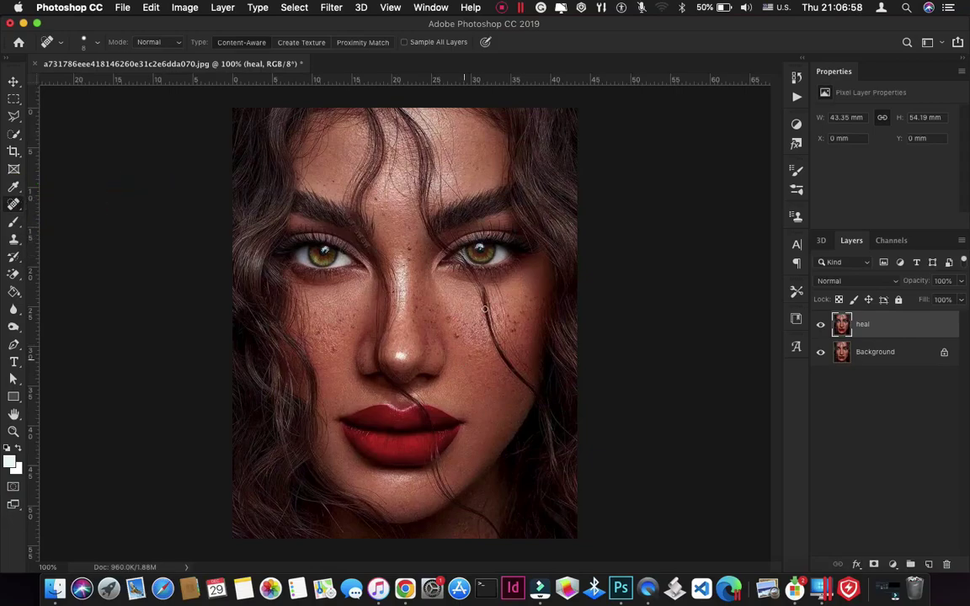
pyautogui.scroll(1, 488, 300)
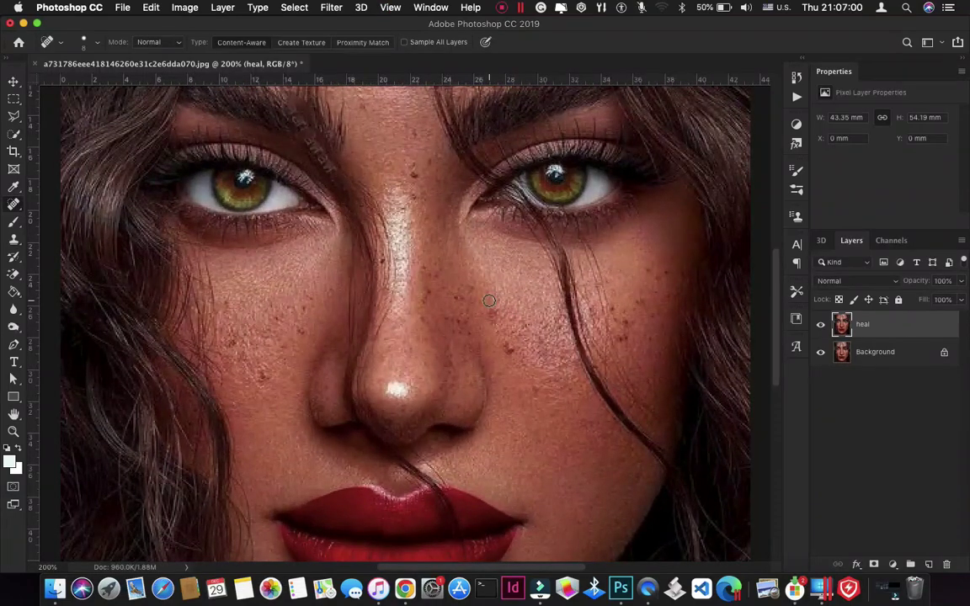
pyautogui.scroll(-3, 490, 301)
pyautogui.hscroll(5, 490, 300)
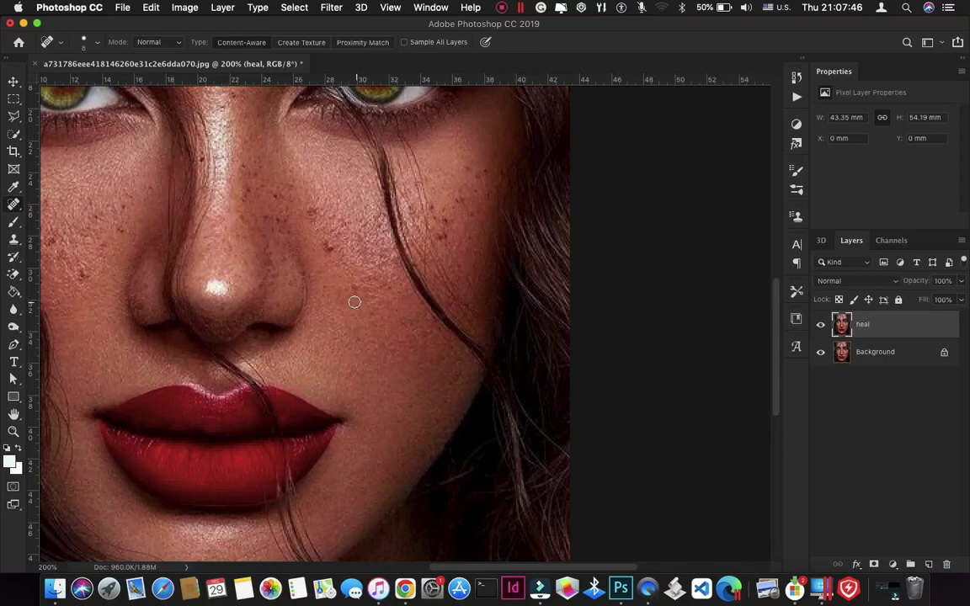
pyautogui.scroll(2, 354, 302)
pyautogui.hscroll(-4, 355, 301)
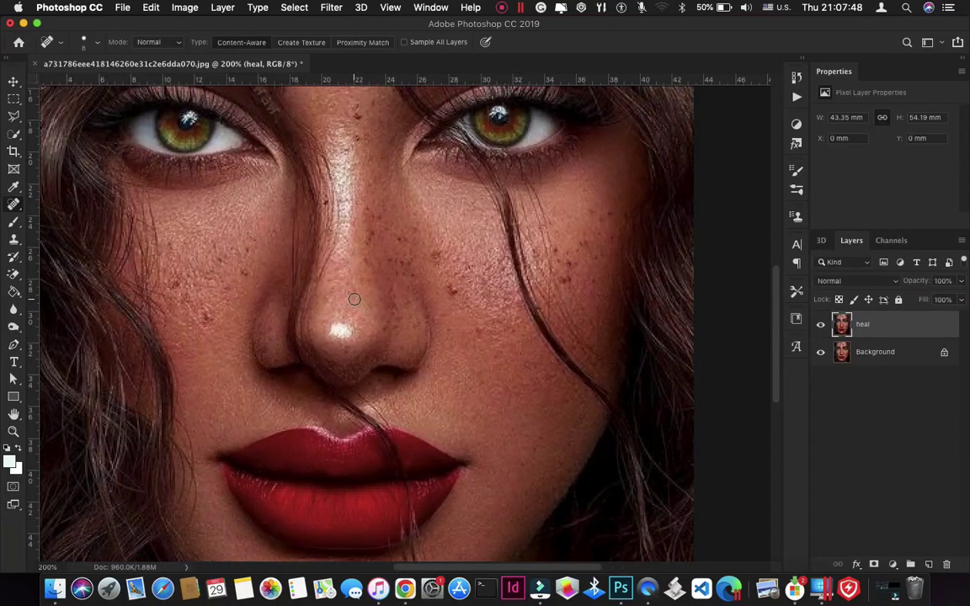
pyautogui.press('super+equal')
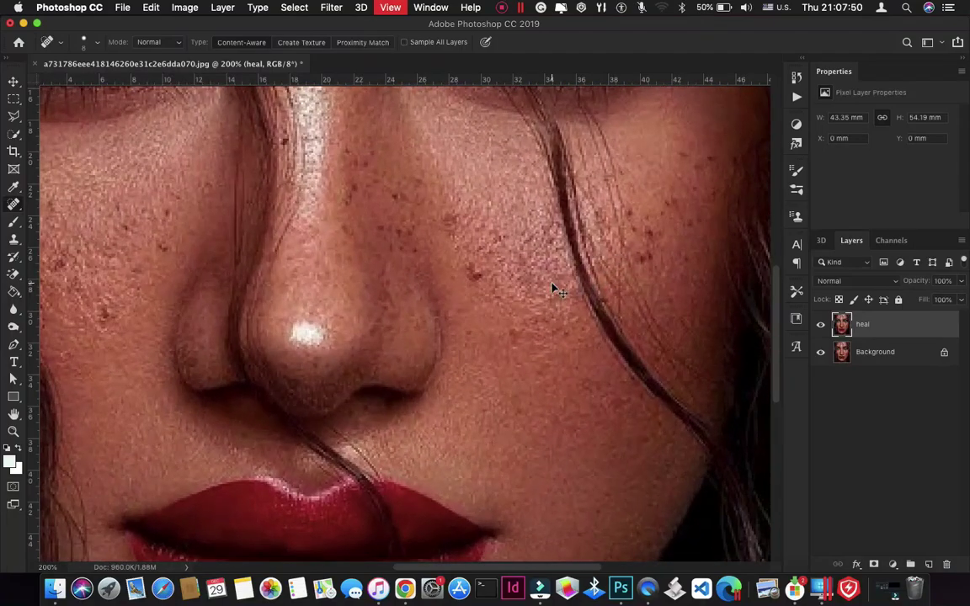
pyautogui.press('super+equal')
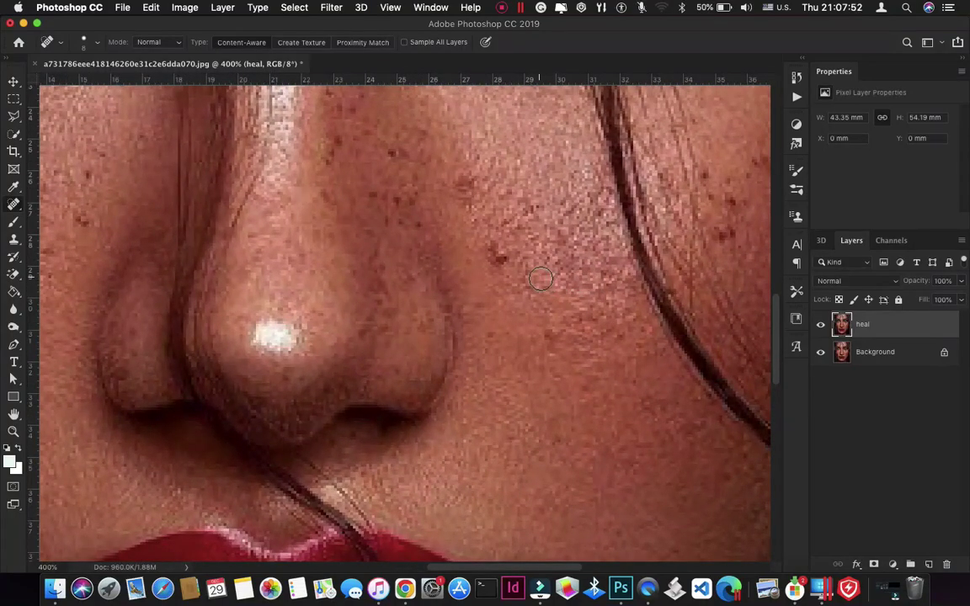
# Step: Enlarge the healing brush and remove the mole and freckles on the right cheek
pyautogui.press(']')
pyautogui.press(']')
pyautogui.click(513, 260)
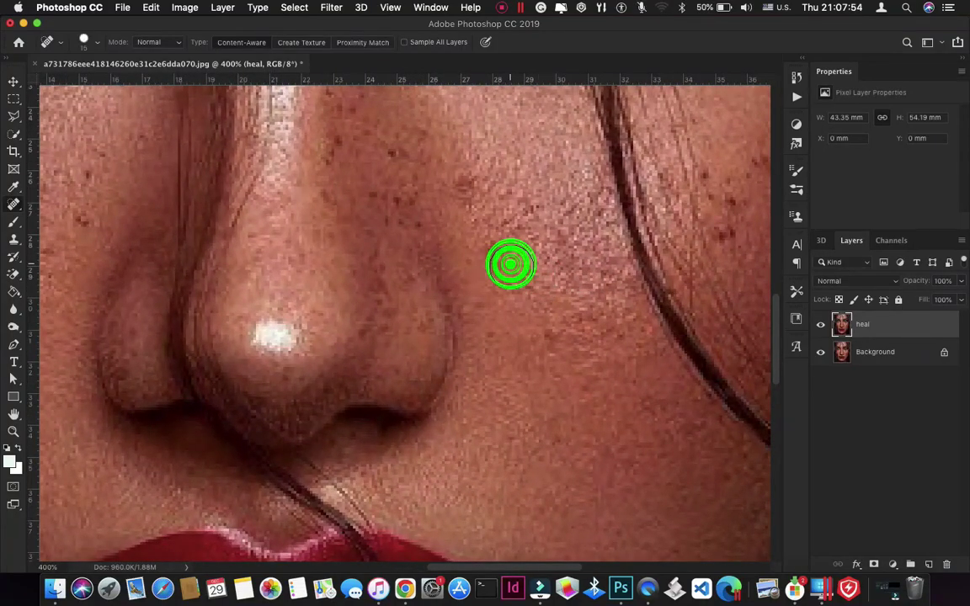
pyautogui.scroll(3, 511, 265)
pyautogui.hscroll(4, 511, 265)
pyautogui.click(559, 380)
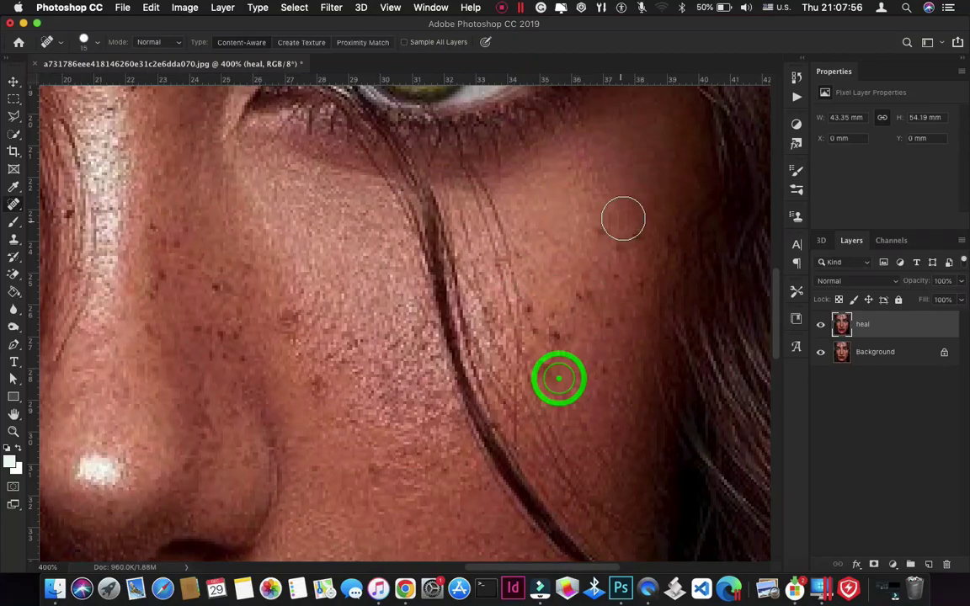
pyautogui.click(617, 230)
pyautogui.click(632, 337)
pyautogui.click(607, 332)
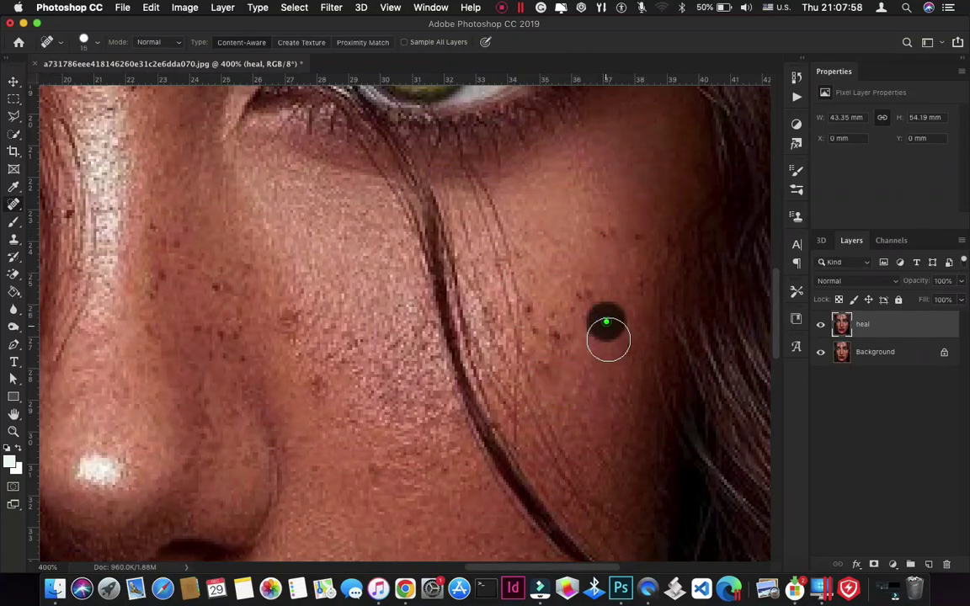
pyautogui.hscroll(-9, 335, 358)
pyautogui.press('super+minus')
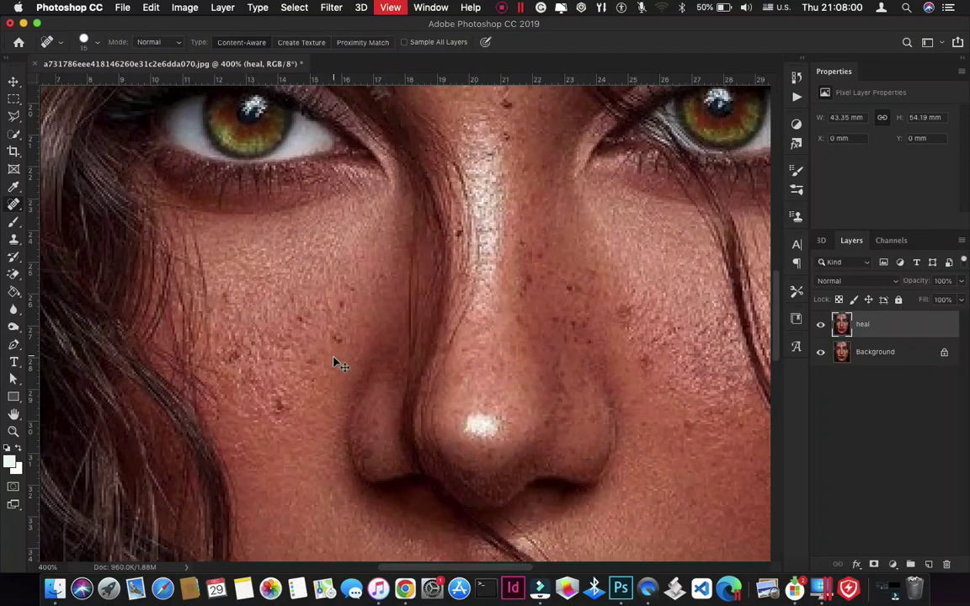
pyautogui.press('super+minus')
# Step: Heal the spots between the eyebrows, along the nose and on the left cheek
pyautogui.click(473, 175)
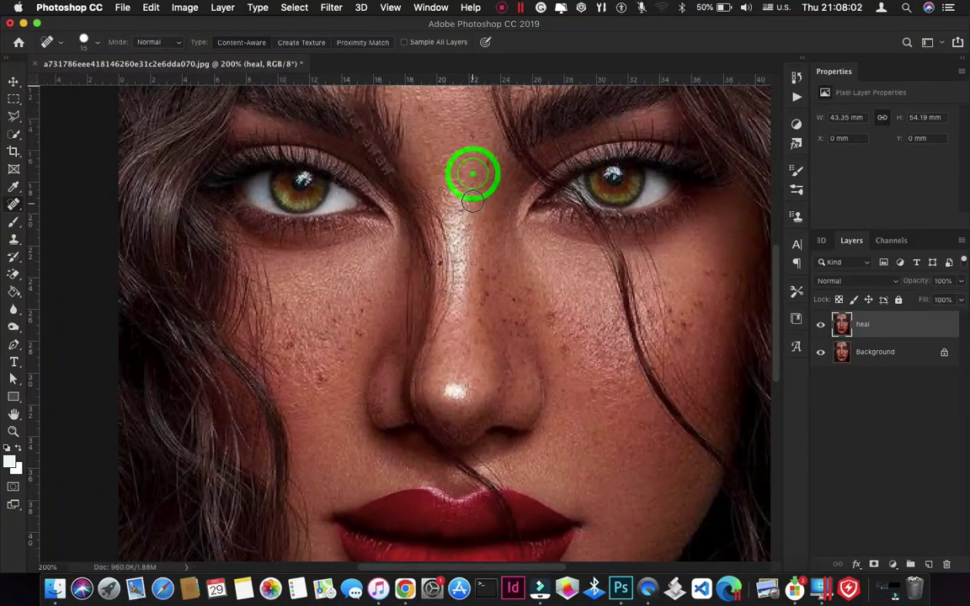
pyautogui.click(467, 199)
pyautogui.click(512, 295)
pyautogui.click(513, 331)
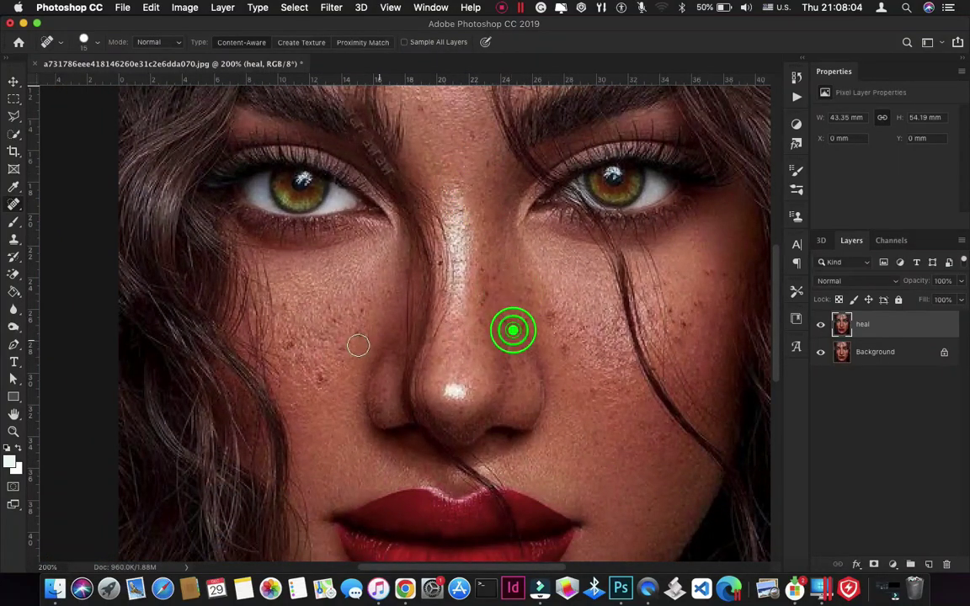
pyautogui.click(292, 345)
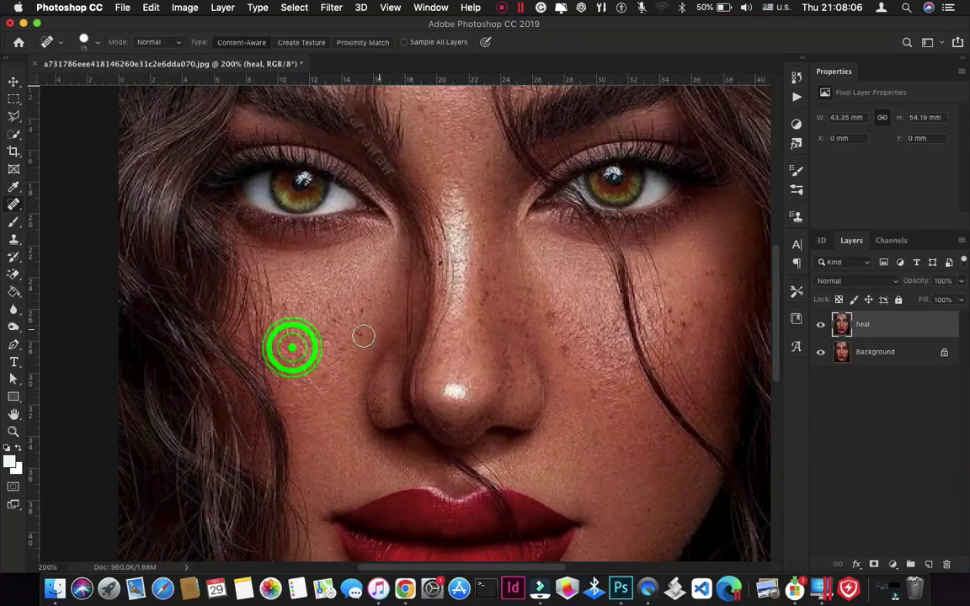
pyautogui.click(353, 334)
pyautogui.click(357, 309)
pyautogui.click(348, 282)
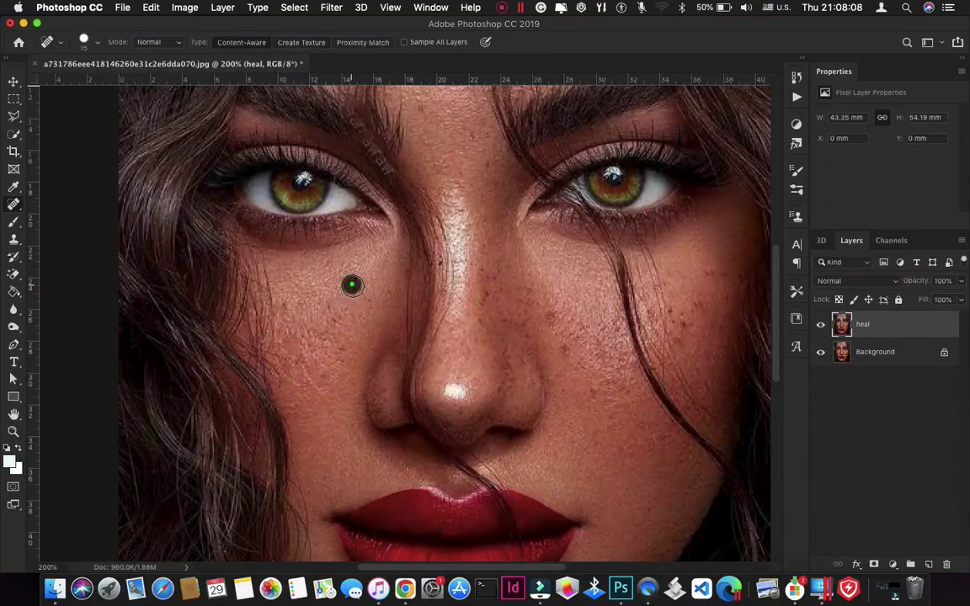
# Step: Heal the forehead blemishes, then toggle the heal layer to compare before and after
pyautogui.scroll(5, 351, 281)
pyautogui.scroll(3, 371, 274)
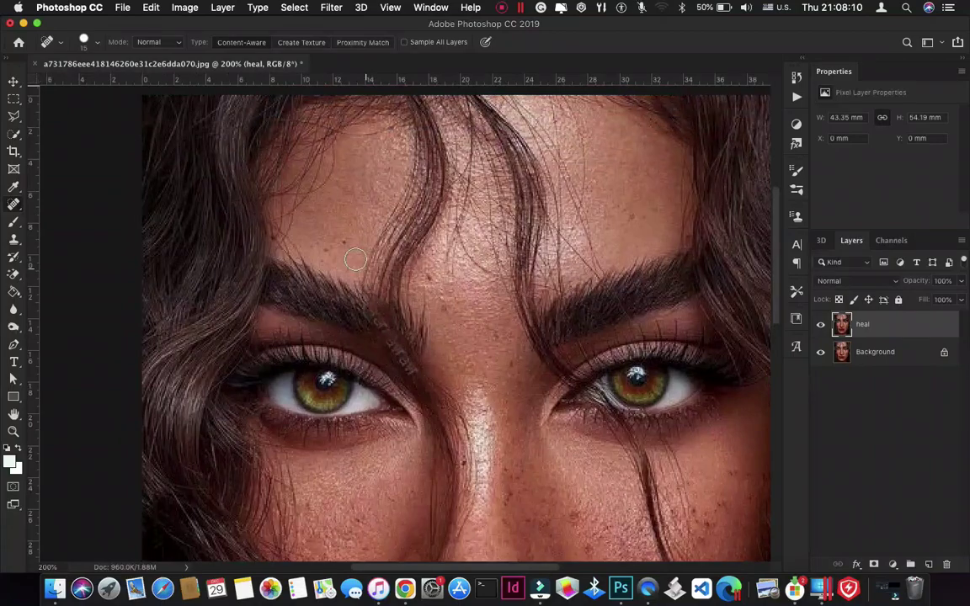
pyautogui.click(346, 241)
pyautogui.click(429, 275)
pyautogui.click(448, 306)
pyautogui.click(625, 217)
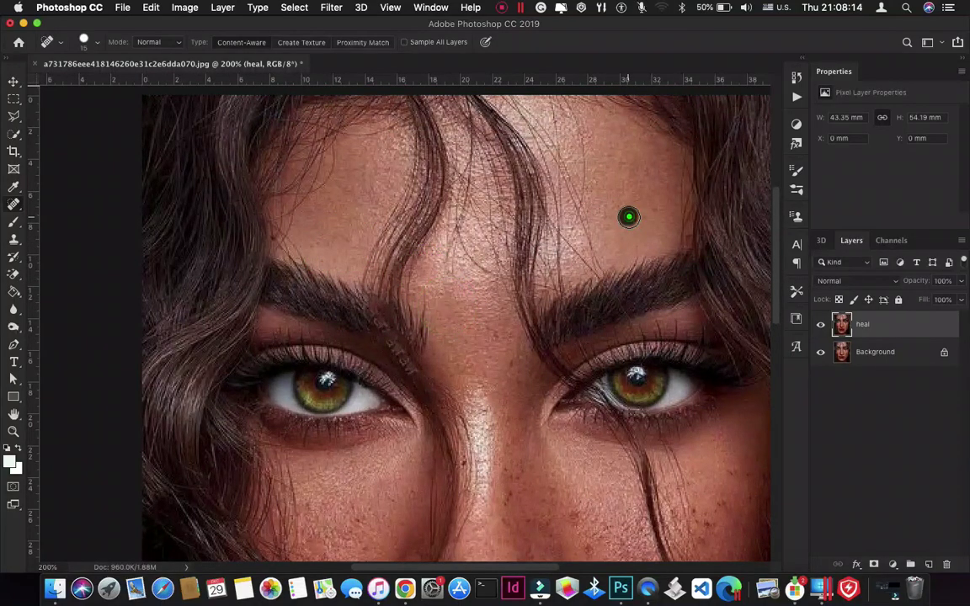
pyautogui.scroll(-10, 627, 218)
pyautogui.hscroll(4, 629, 218)
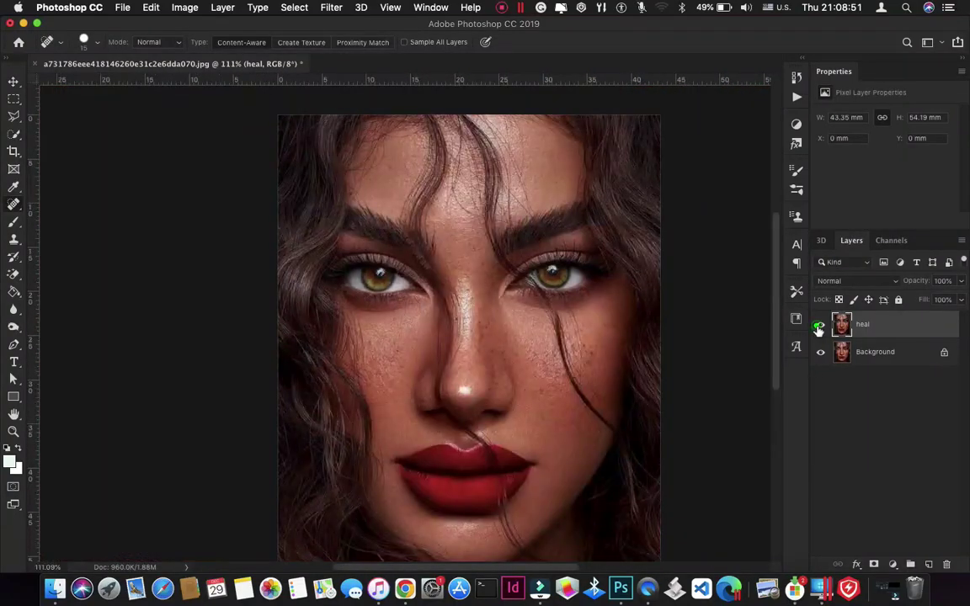
pyautogui.click(821, 324)
# Step: Duplicate the heal layer twice and rename the first copy 'low'
pyautogui.press('super+j')
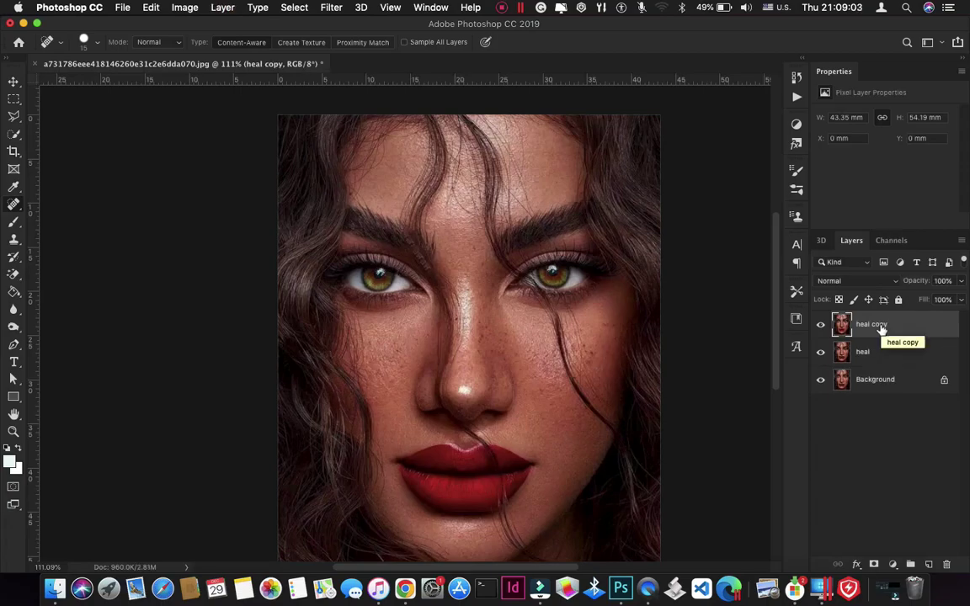
pyautogui.press('super+j')
pyautogui.doubleClick(873, 351)
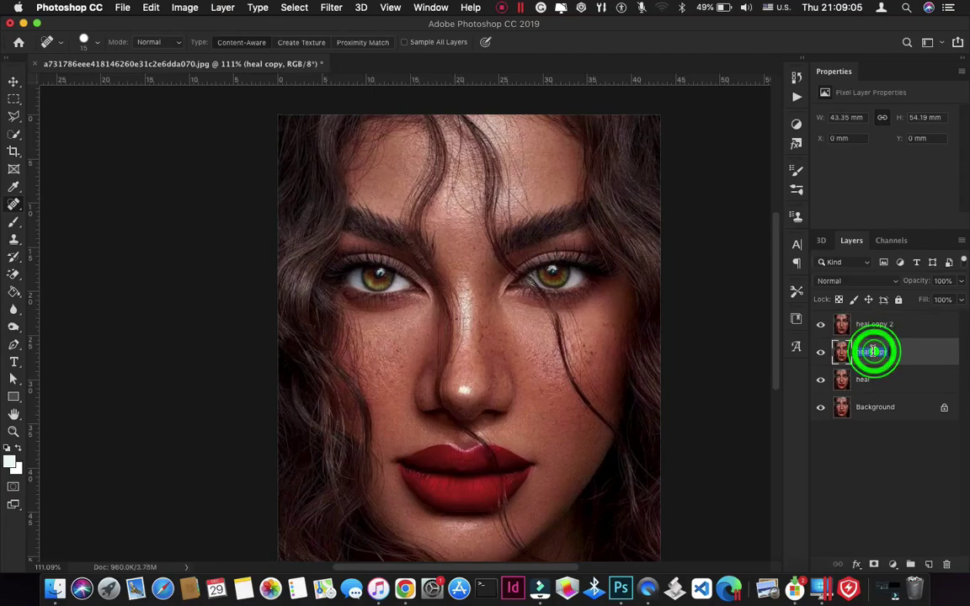
pyautogui.press('BackSpace')
pyautogui.write('low')
pyautogui.press('Return')
# Step: Rename 'heal copy 2' to 'high', select the low layer, and hide high
pyautogui.doubleClick(876, 325)
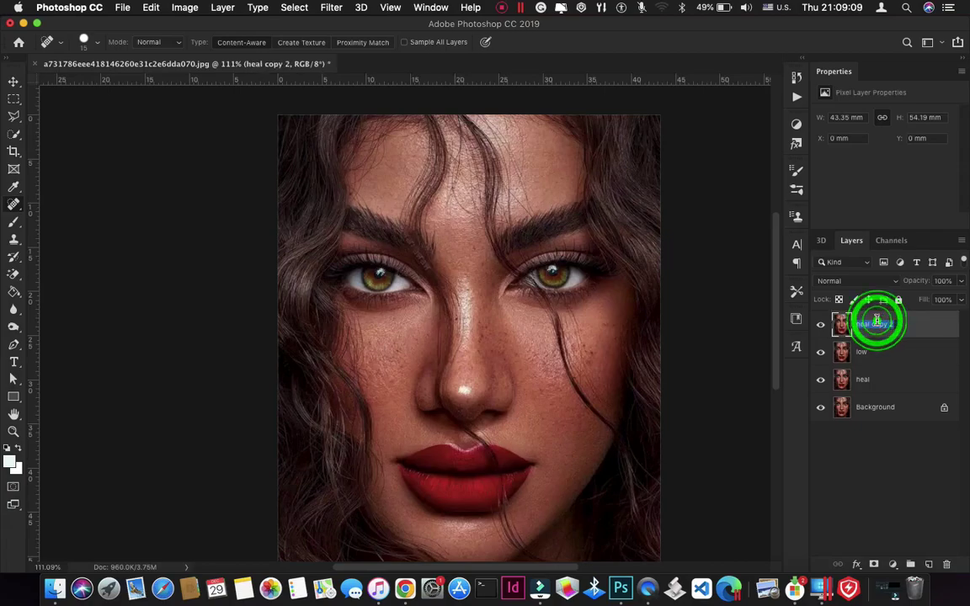
pyautogui.write('high')
pyautogui.click(894, 328)
pyautogui.click(880, 348)
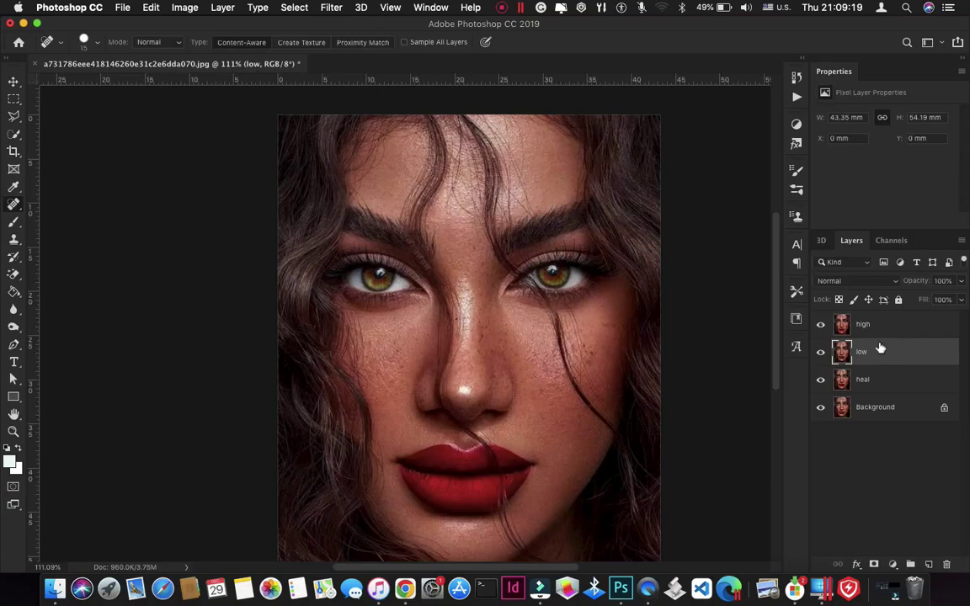
pyautogui.click(822, 326)
# Step: Apply a 1.7-pixel Gaussian Blur to the low layer, then make the high layer visible again
pyautogui.click(331, 7)
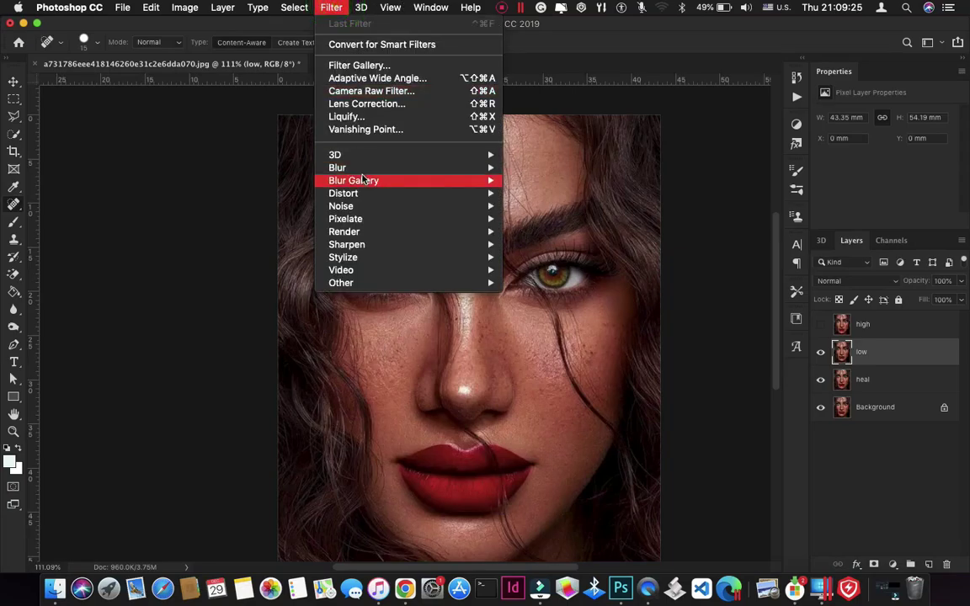
pyautogui.moveTo(364, 168)
pyautogui.click(547, 219)
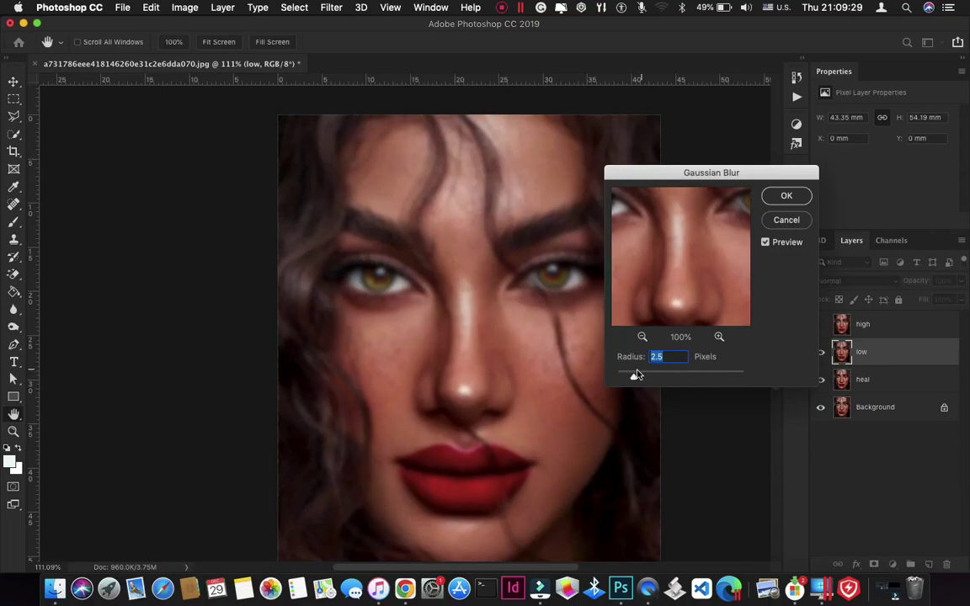
pyautogui.click(634, 379)
pyautogui.moveTo(675, 304)
pyautogui.mouseDown()
pyautogui.moveTo(724, 276)
pyautogui.moveTo(713, 283)
pyautogui.moveTo(688, 243)
pyautogui.moveTo(732, 281)
pyautogui.moveTo(667, 264)
pyautogui.moveTo(678, 314)
pyautogui.moveTo(682, 295)
pyautogui.mouseUp()
pyautogui.moveTo(689, 251); pyautogui.dragTo(631, 377)
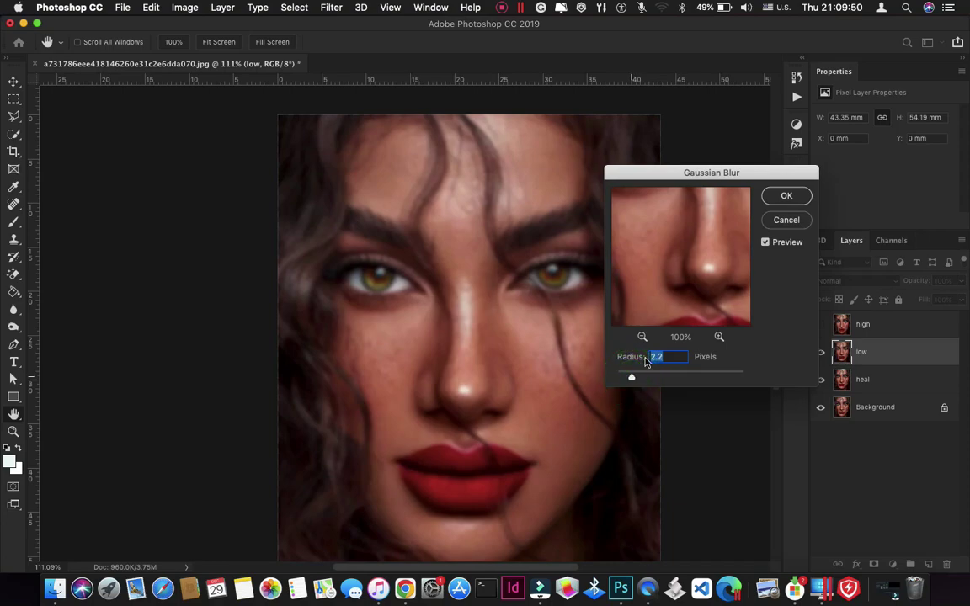
pyautogui.moveTo(689, 299); pyautogui.dragTo(661, 337)
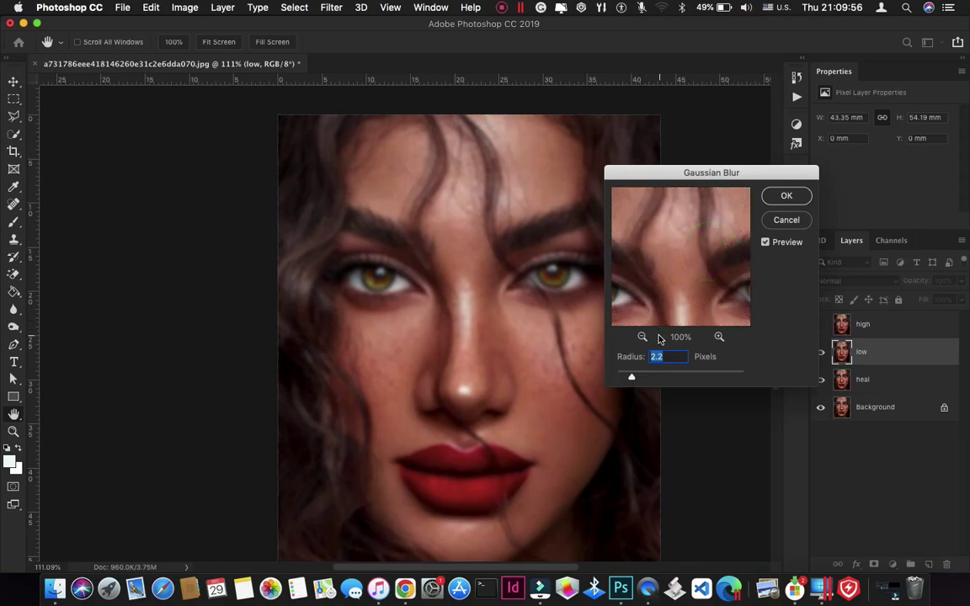
pyautogui.click(632, 379)
pyautogui.moveTo(632, 379); pyautogui.dragTo(629, 379)
pyautogui.click(788, 195)
pyautogui.click(822, 325)
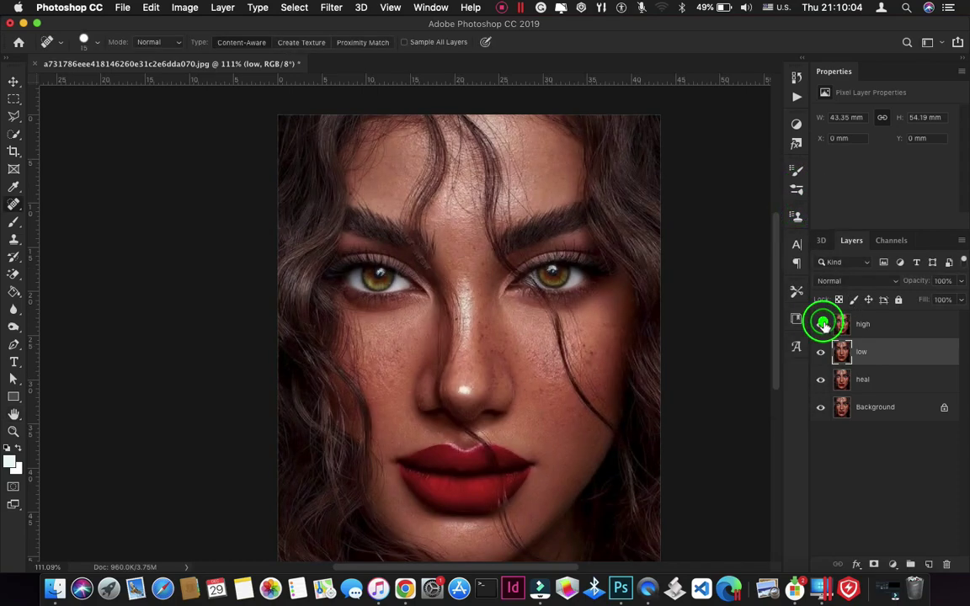
# Step: Select the high layer and open the Image menu
pyautogui.click(882, 325)
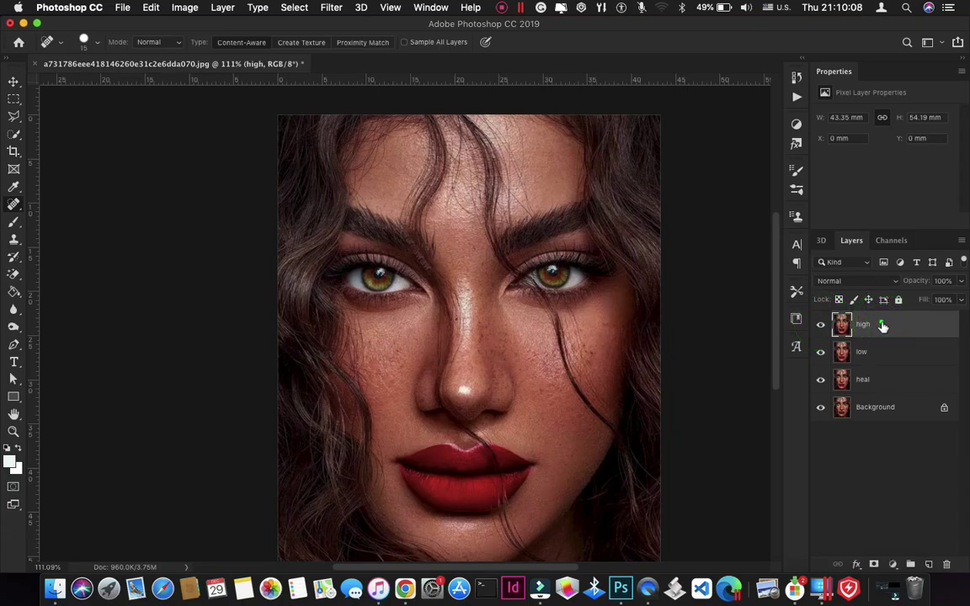
pyautogui.click(882, 325)
pyautogui.click(185, 8)
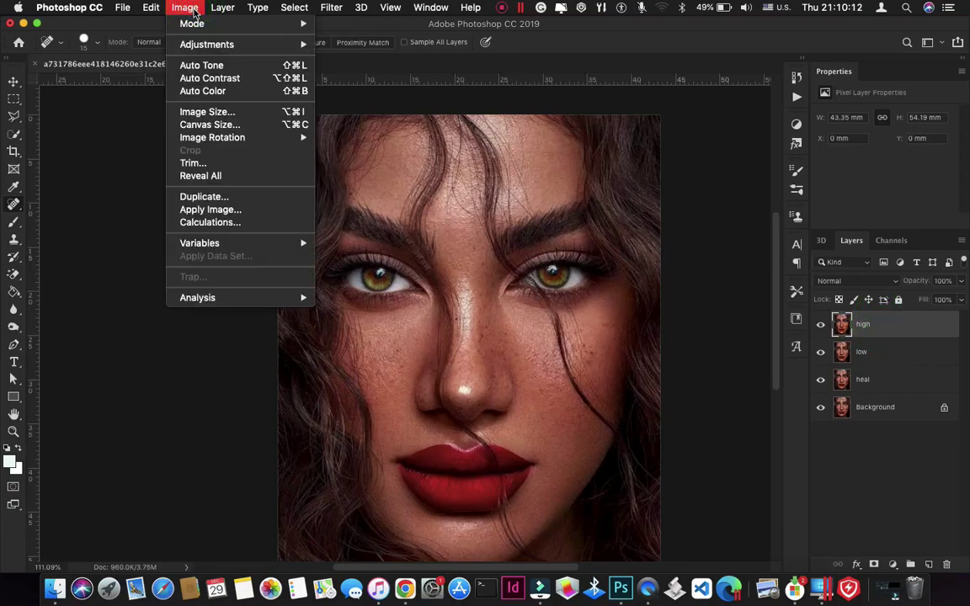
# Step: Apply Image to high with source layer low, Subtract blending, scale 2, offset 128
pyautogui.click(240, 210)
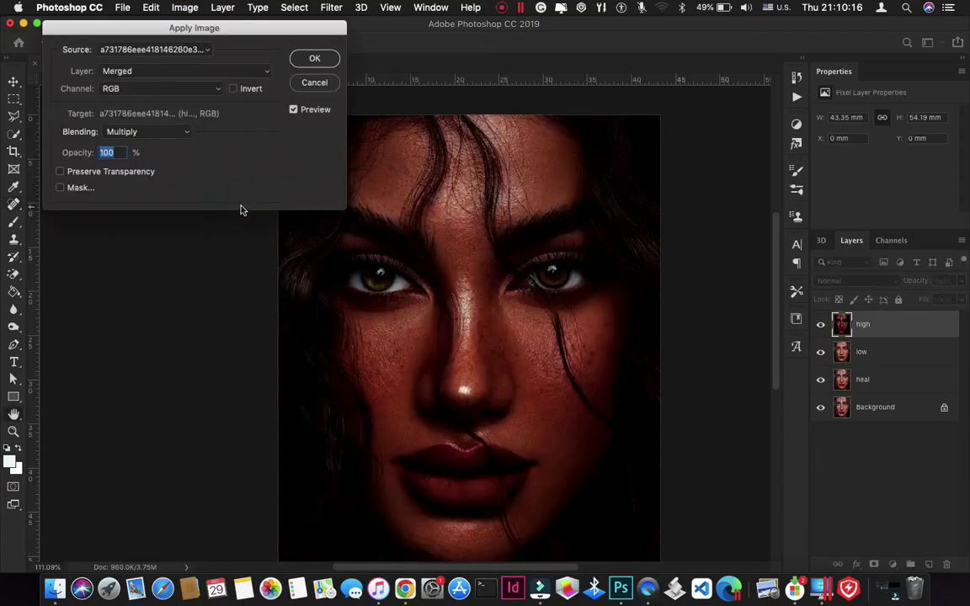
pyautogui.click(153, 71)
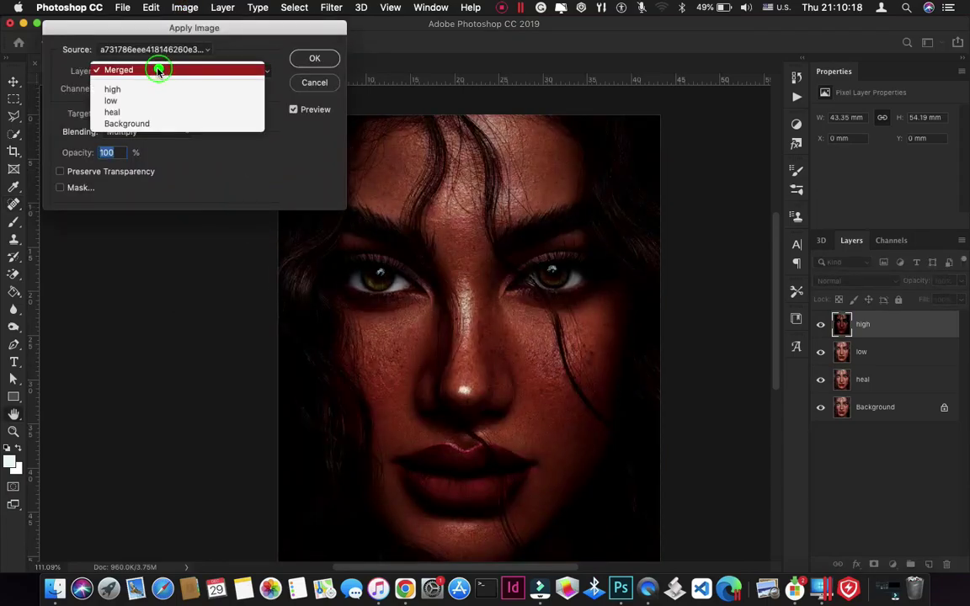
pyautogui.click(155, 71)
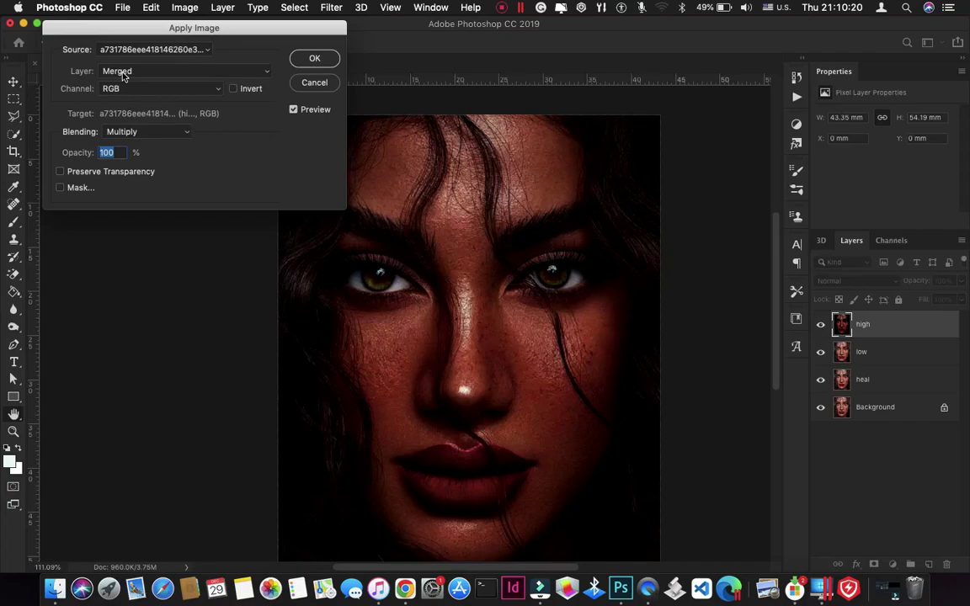
pyautogui.click(123, 74)
pyautogui.click(115, 100)
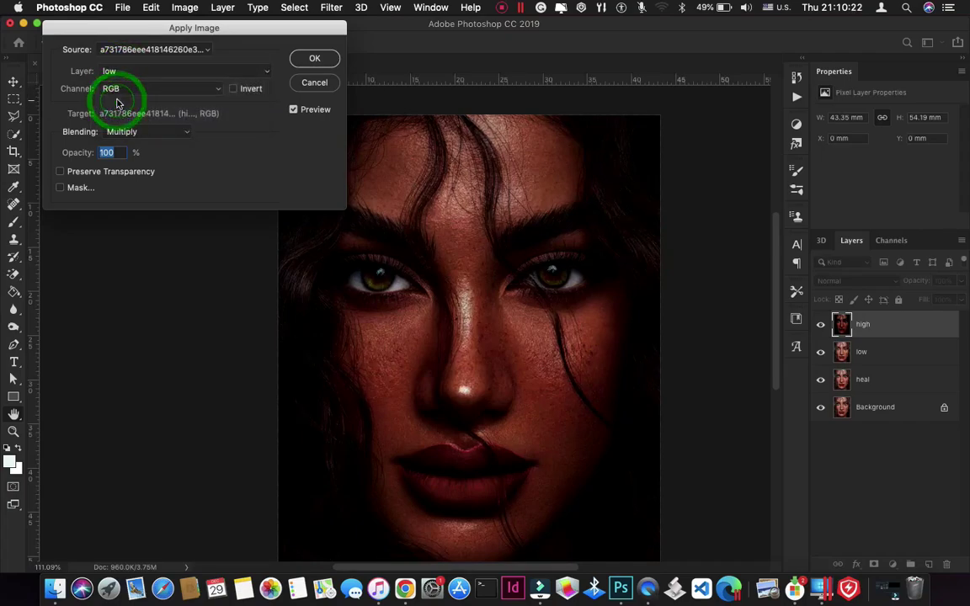
pyautogui.click(147, 135)
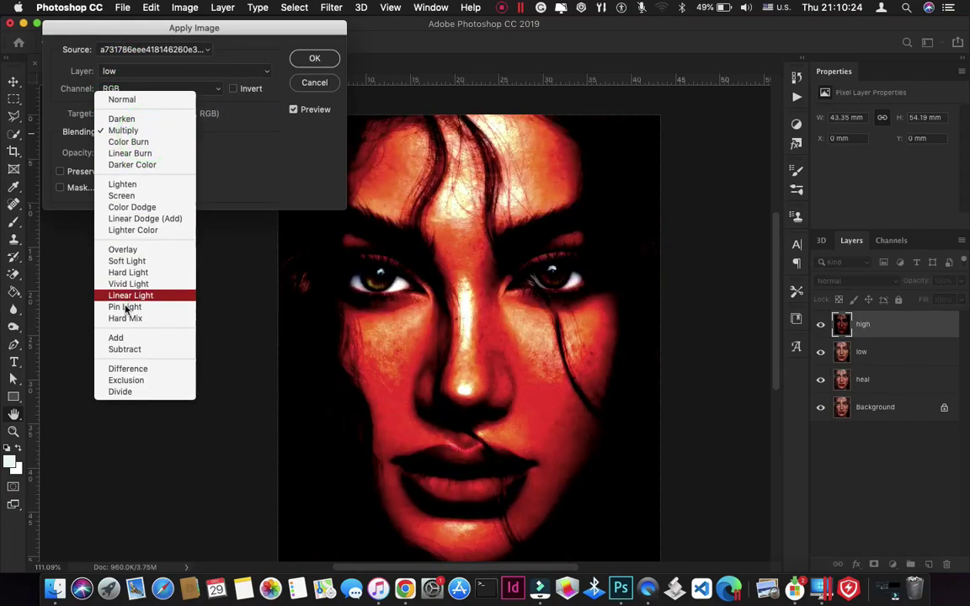
pyautogui.click(133, 348)
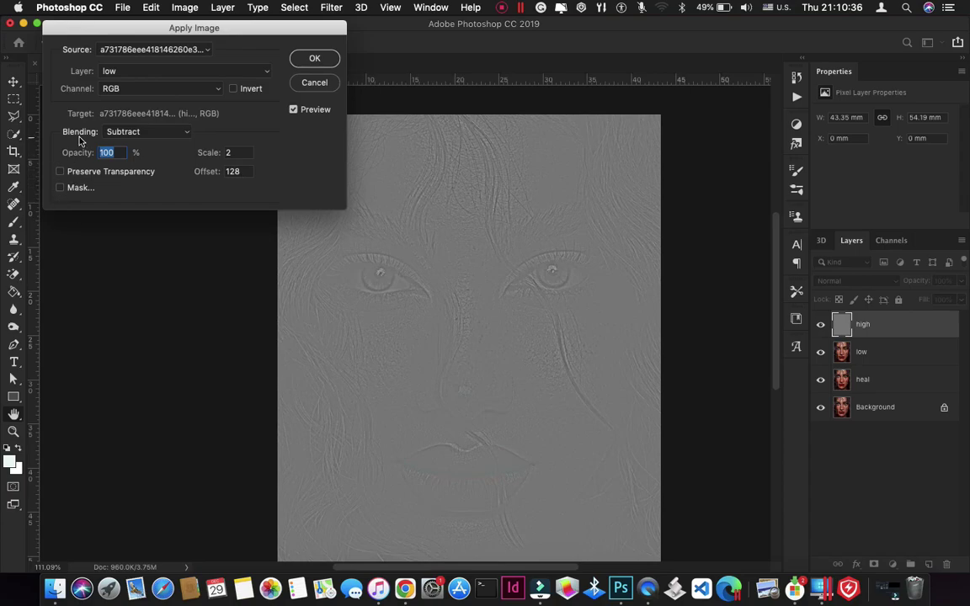
pyautogui.click(317, 58)
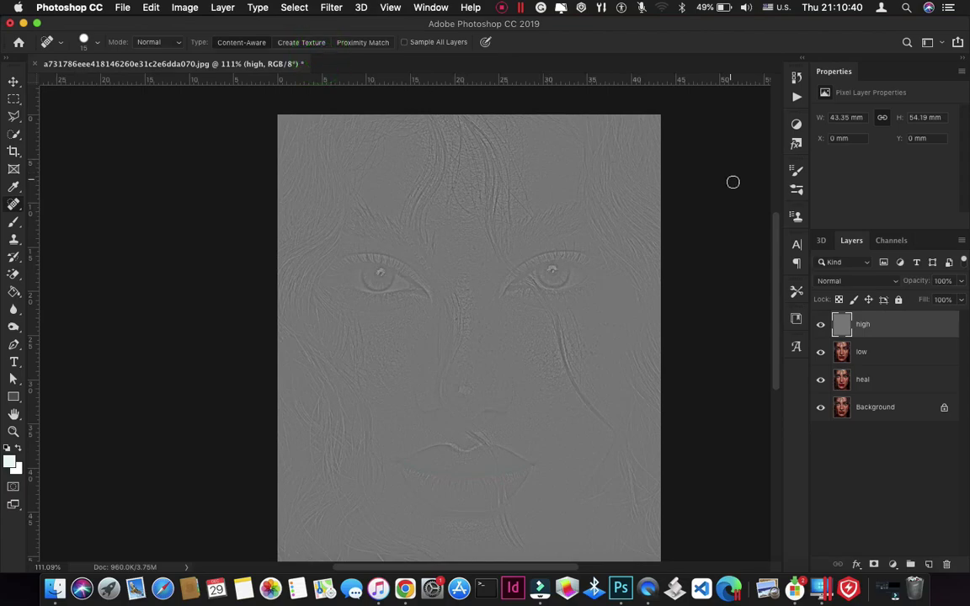
# Step: Set high to Linear Light, group high and low into Group 1, and reselect high
pyautogui.click(860, 283)
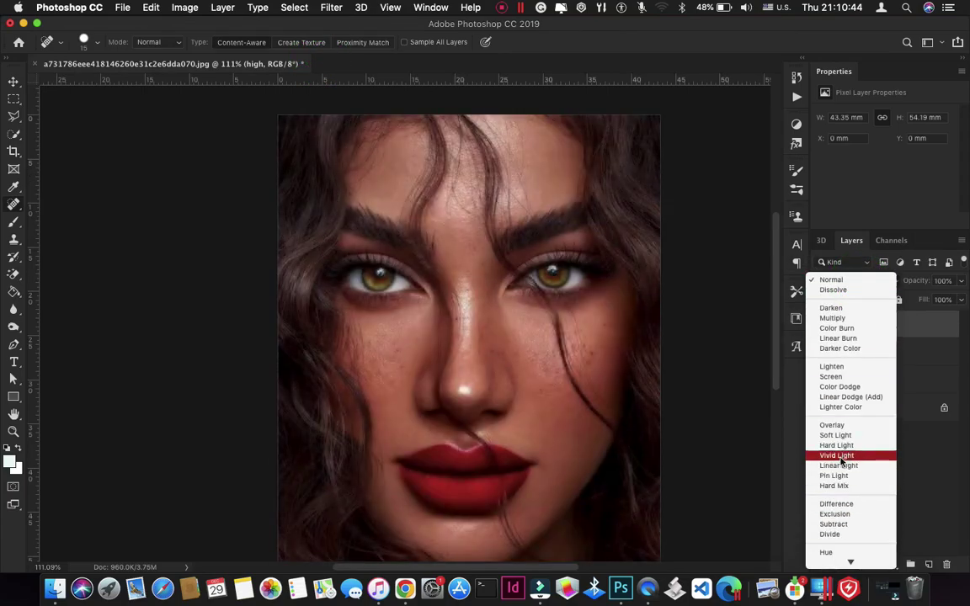
pyautogui.click(840, 466)
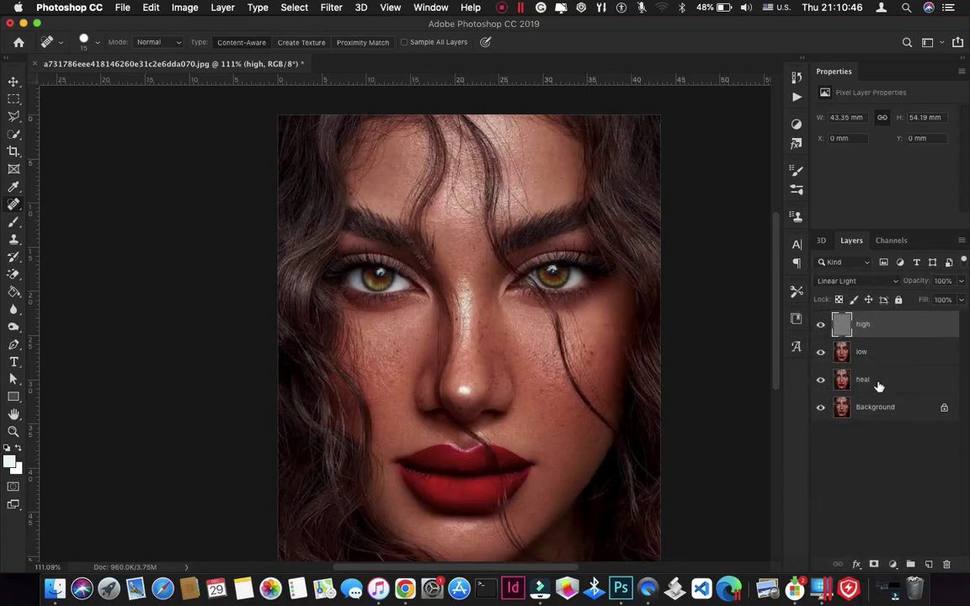
pyautogui.keyDown('shift'); pyautogui.click(862, 357); pyautogui.keyUp('shift')
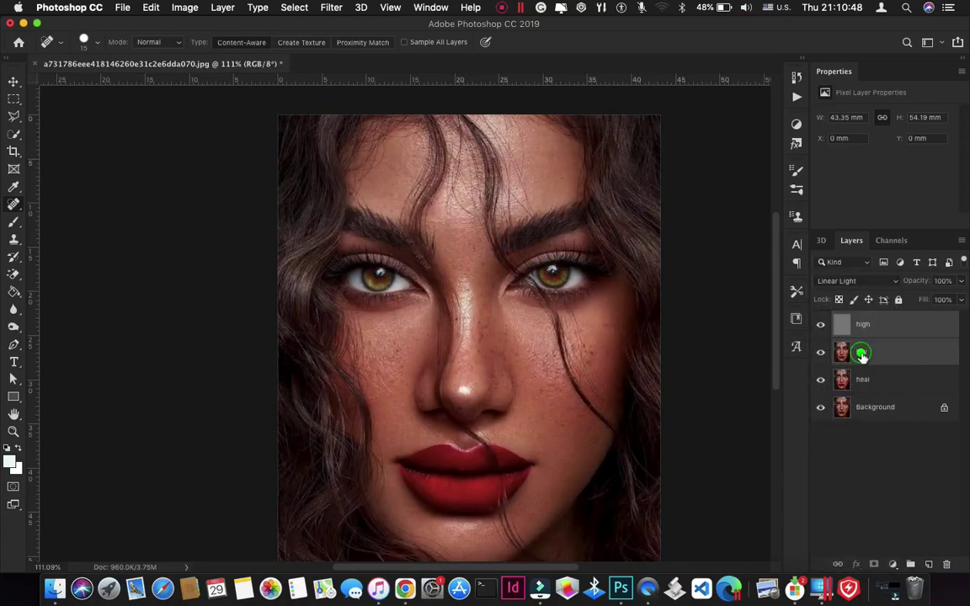
pyautogui.press('super+g')
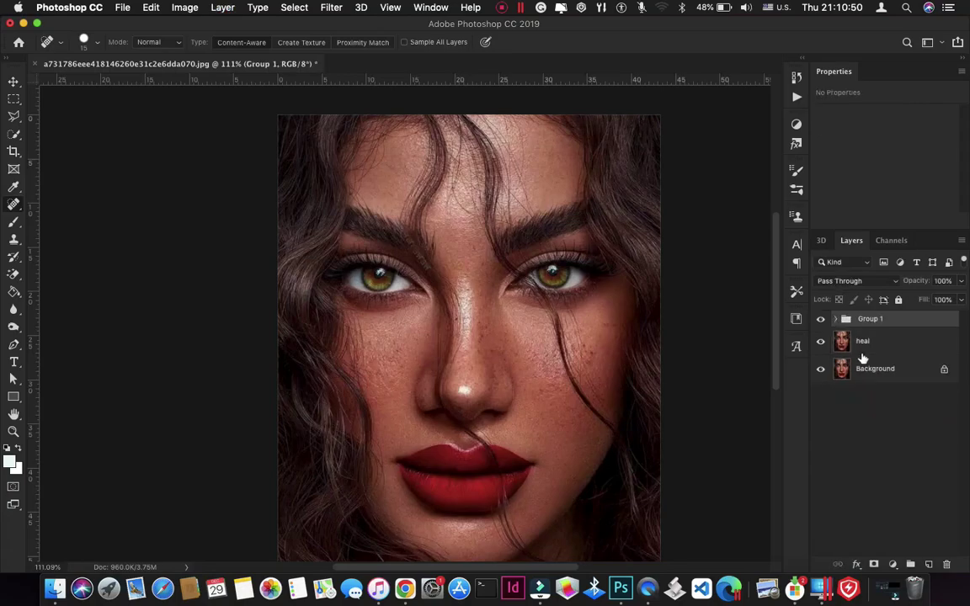
pyautogui.click(836, 319)
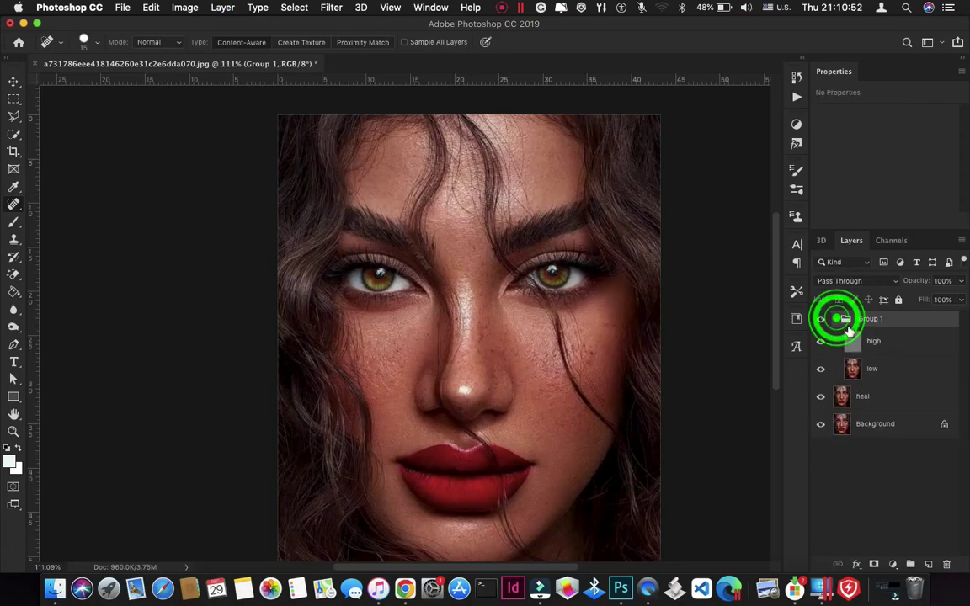
pyautogui.click(880, 341)
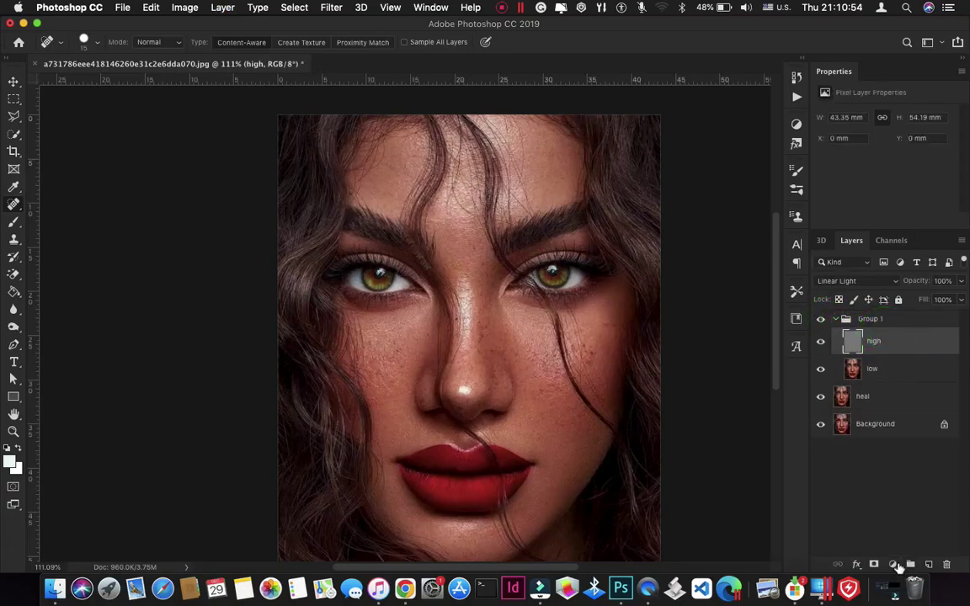
pyautogui.click(893, 566)
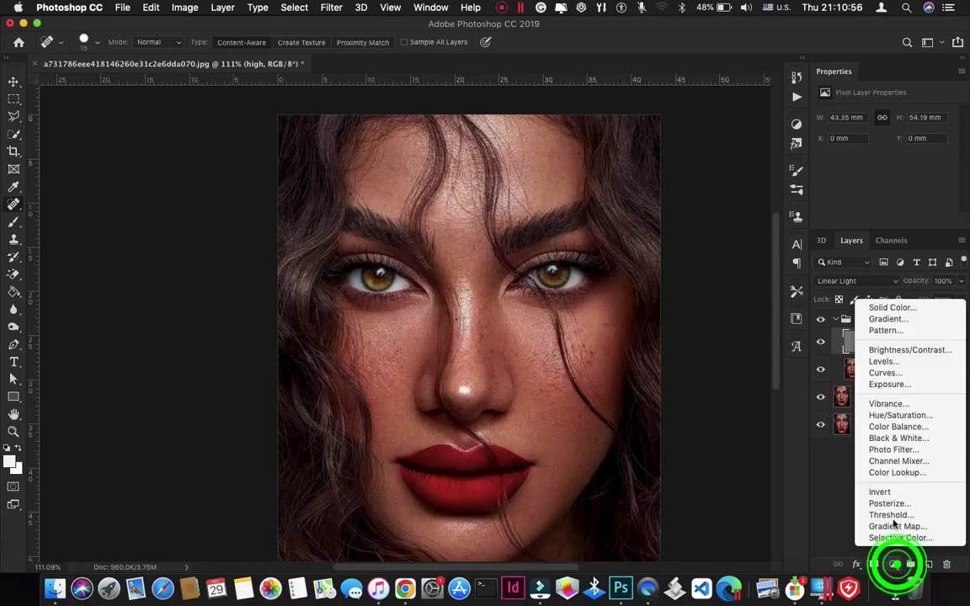
# Step: Add a Black & White adjustment in Group 1 with the Reds slider lowered to 16
pyautogui.click(895, 439)
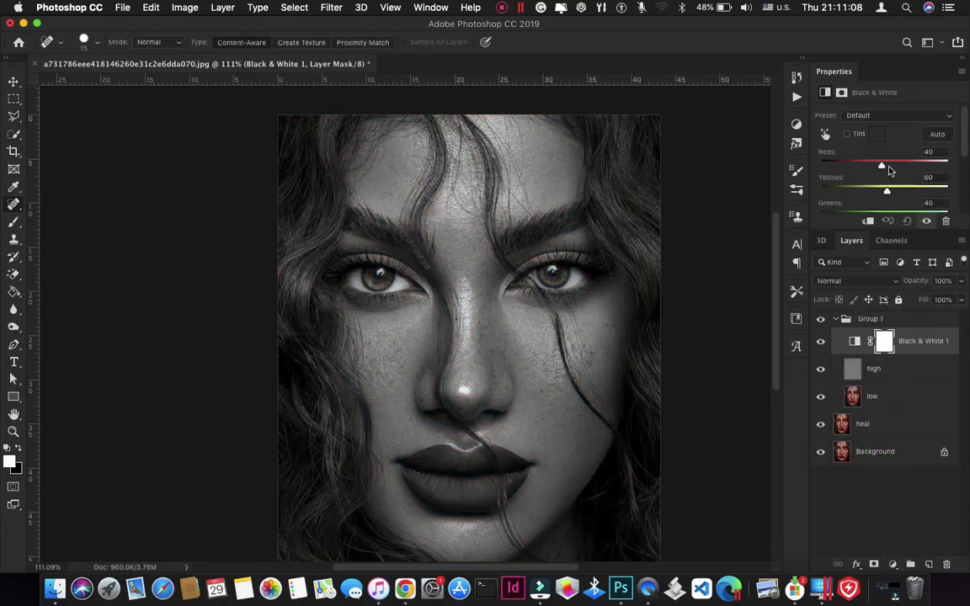
pyautogui.moveTo(880, 167)
pyautogui.mouseDown()
pyautogui.moveTo(861, 162)
pyautogui.moveTo(872, 165)
pyautogui.mouseUp()
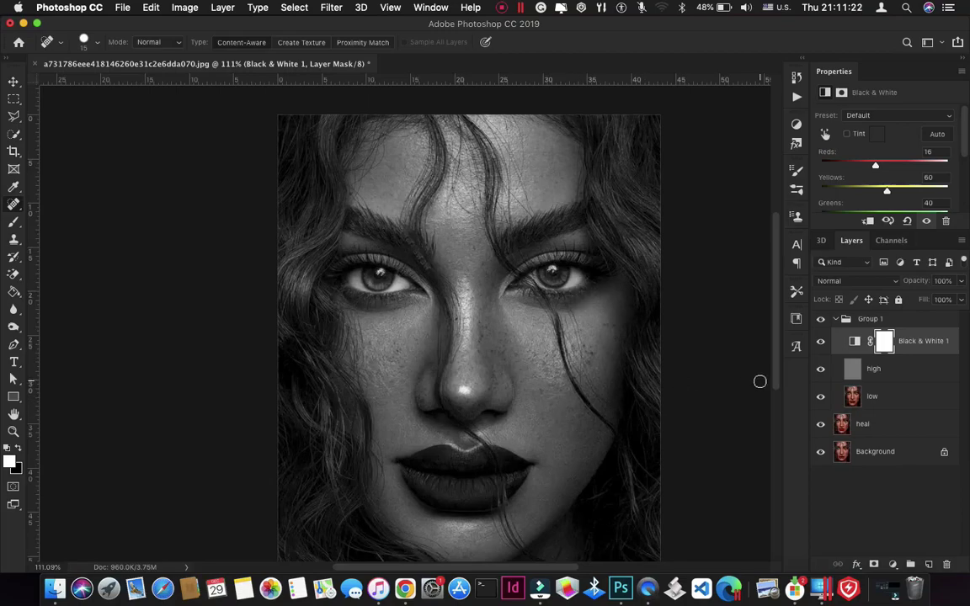
# Step: Select the 'low' layer and switch to the Mixer Brush (Wet 9%, Load 75%, Mix 90%)
pyautogui.click(894, 397)
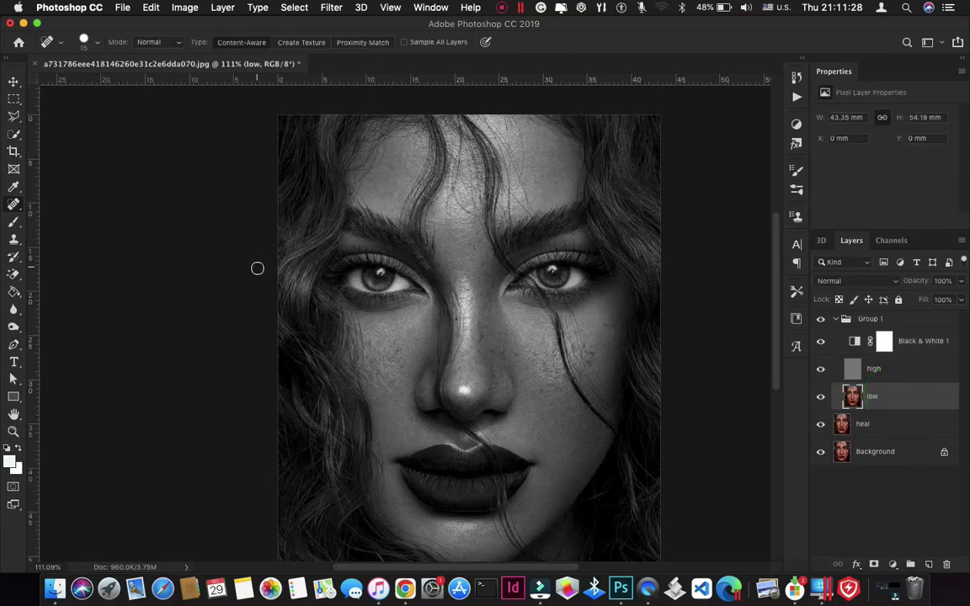
pyautogui.click(13, 217)
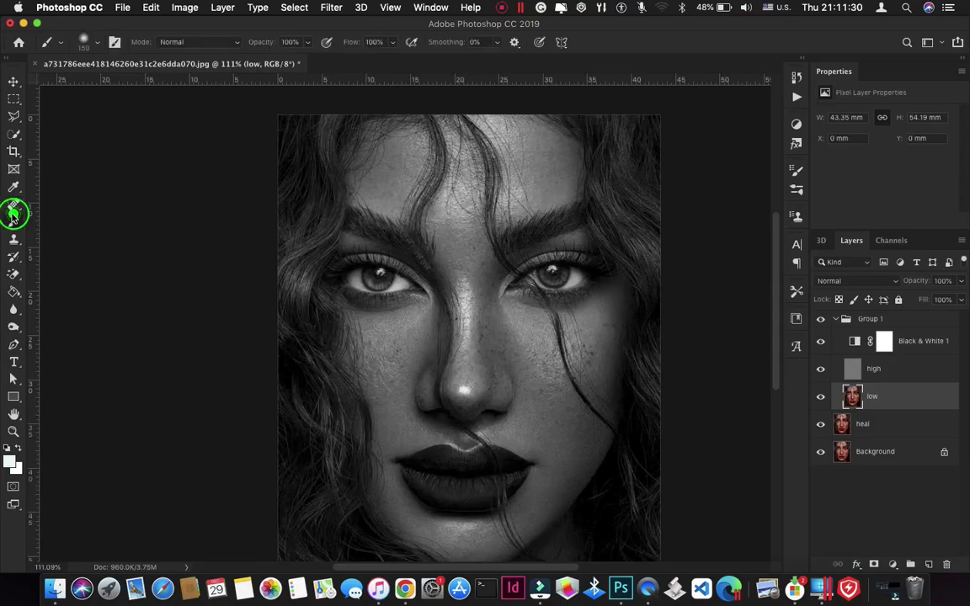
pyautogui.click(12, 217)
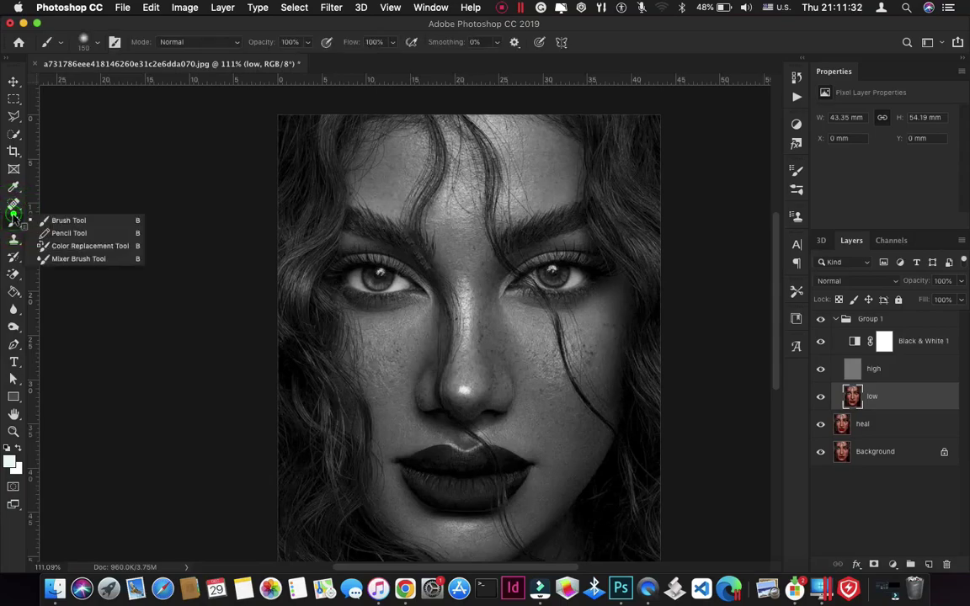
pyautogui.click(63, 258)
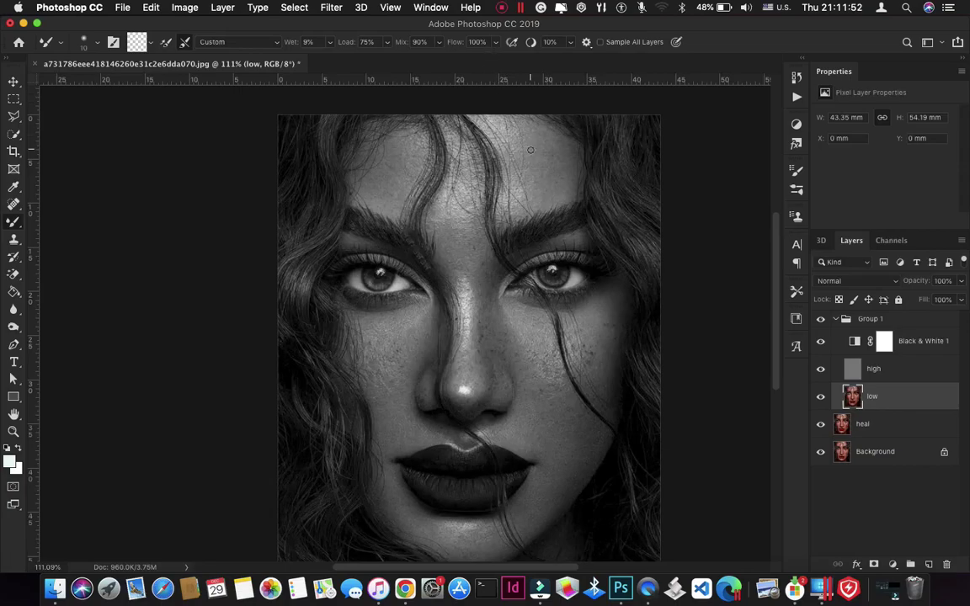
# Step: Zoom in, enlarge the brush to about 35 px, and blend the forehead skin
pyautogui.press('super+equal')
pyautogui.press('super+equal')
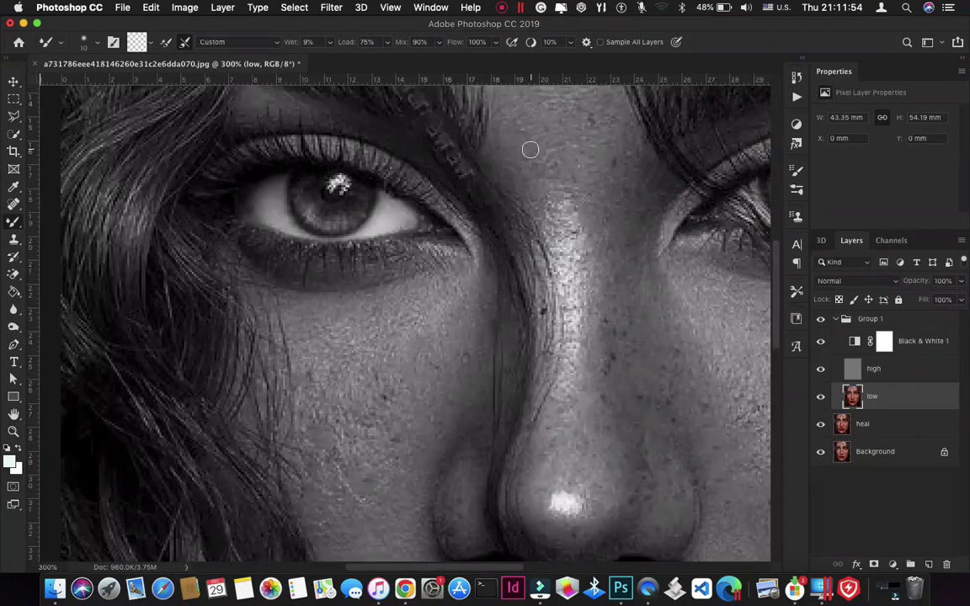
pyautogui.scroll(5, 531, 153)
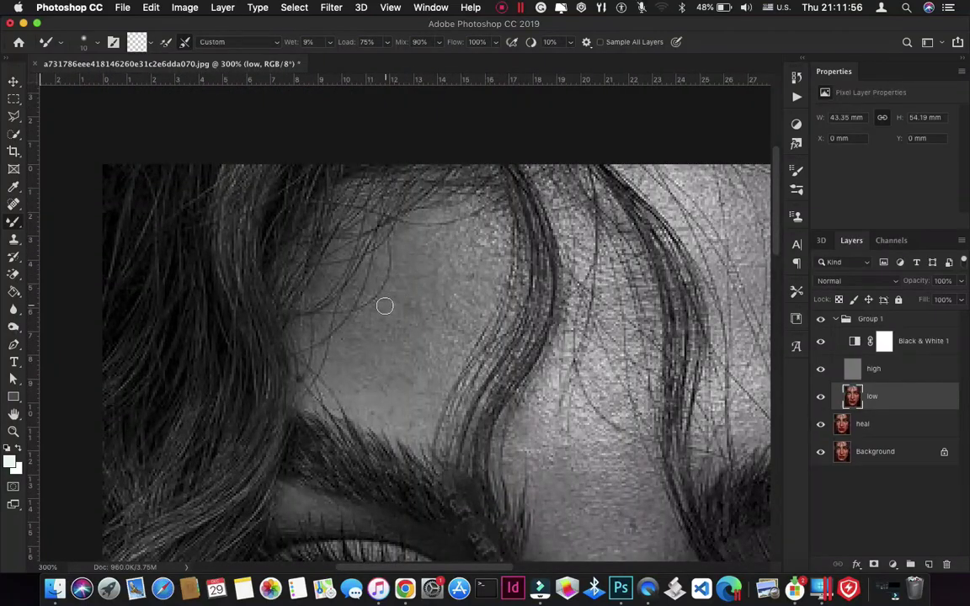
pyautogui.press(']')
pyautogui.press(']')
pyautogui.press(']')
pyautogui.press(']')
pyautogui.press(']')
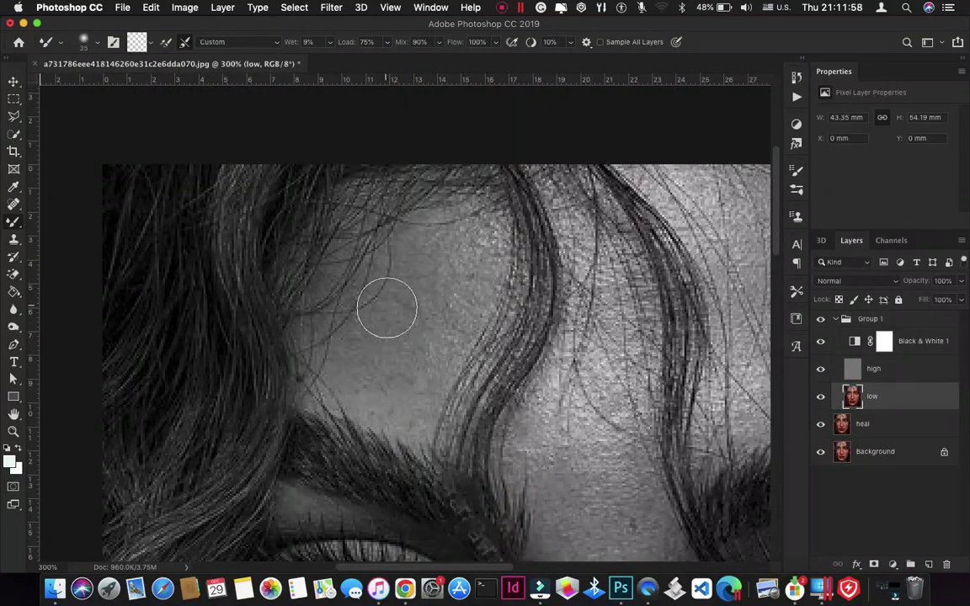
pyautogui.hscroll(10, 386, 308)
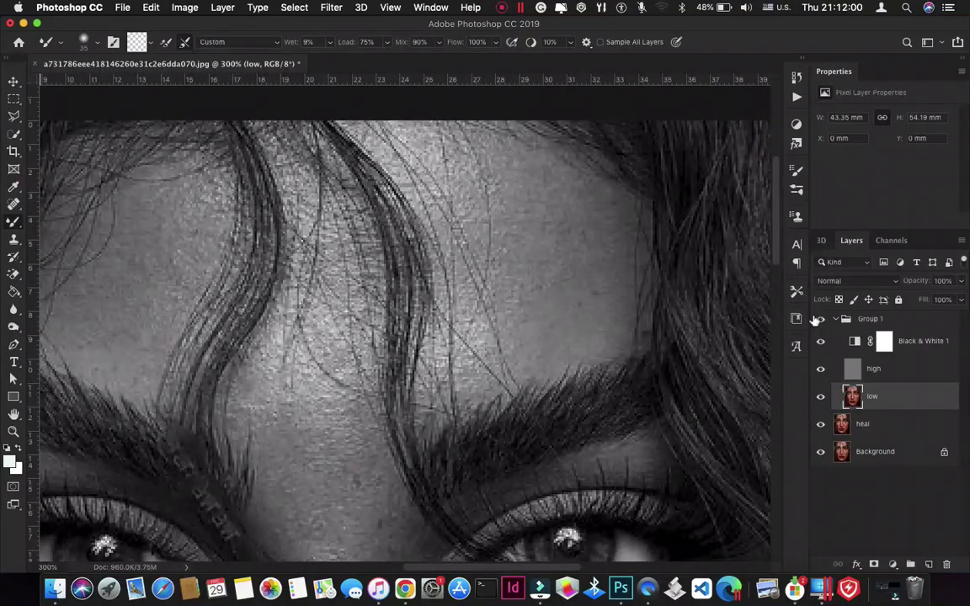
pyautogui.scroll(5, 650, 335)
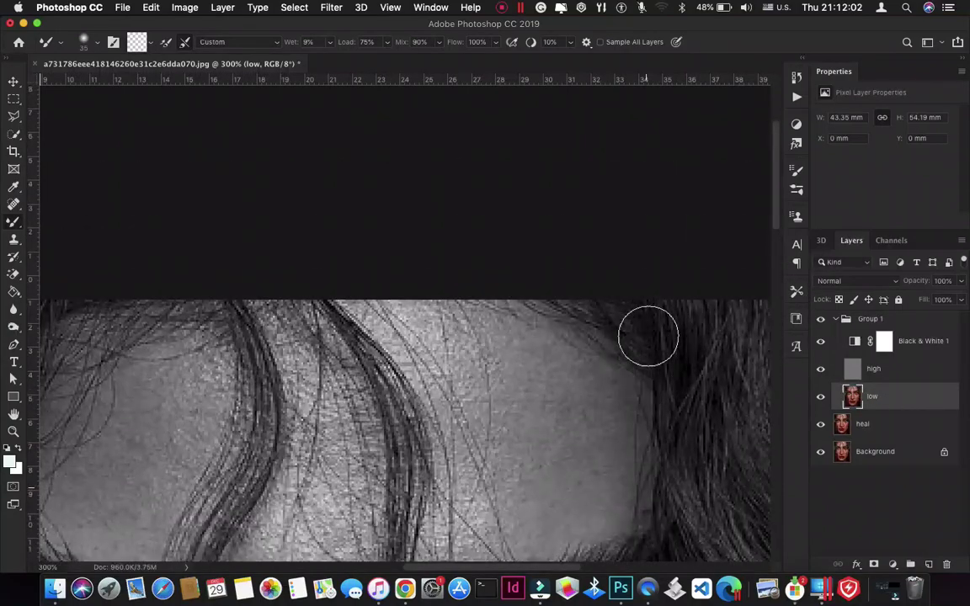
pyautogui.scroll(-4, 649, 335)
pyautogui.scroll(-3, 516, 367)
pyautogui.hscroll(-2, 517, 367)
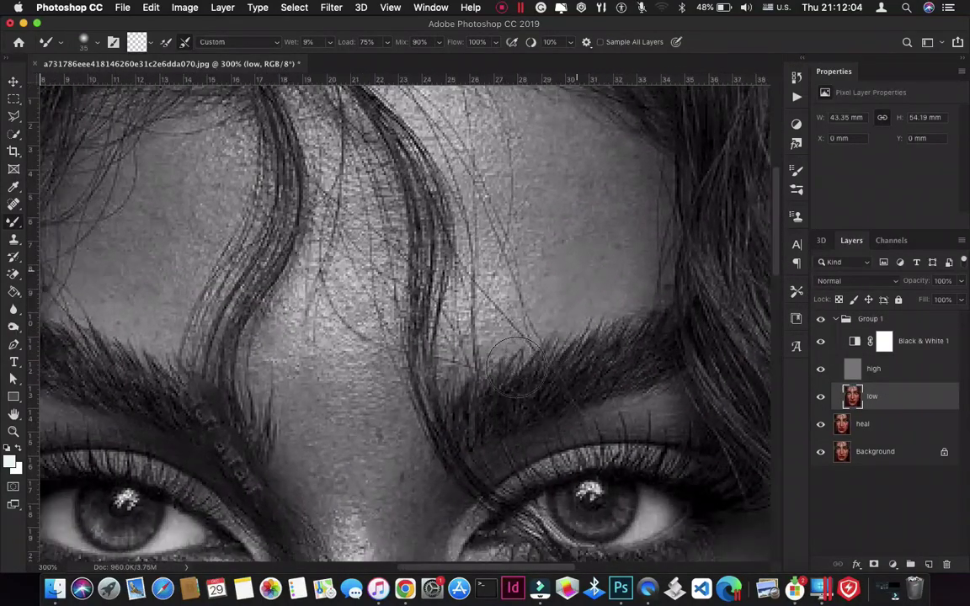
pyautogui.click(566, 238)
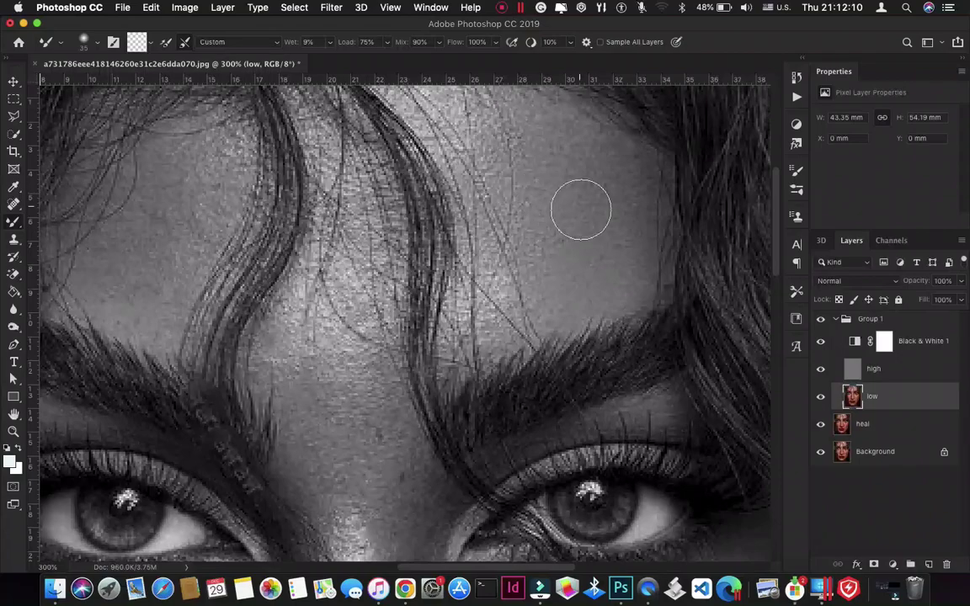
pyautogui.scroll(3, 580, 208)
pyautogui.hscroll(-1, 580, 208)
pyautogui.click(561, 303)
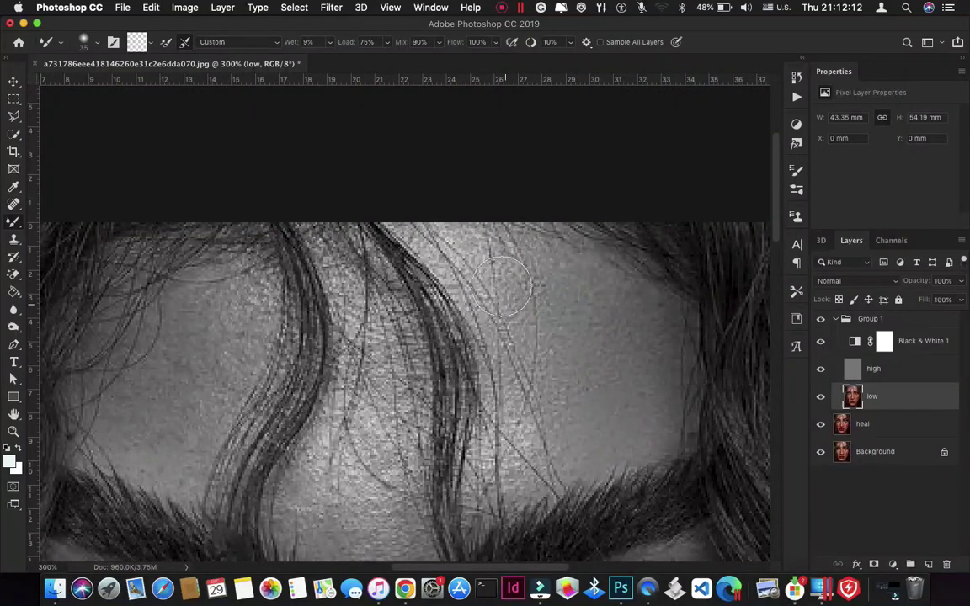
pyautogui.click(581, 288)
# Step: Smooth the skin between the brows, the left forehead and above the nose bridge
pyautogui.scroll(-3, 459, 244)
pyautogui.hscroll(-2, 459, 244)
pyautogui.scroll(-4, 482, 258)
pyautogui.hscroll(-2, 482, 258)
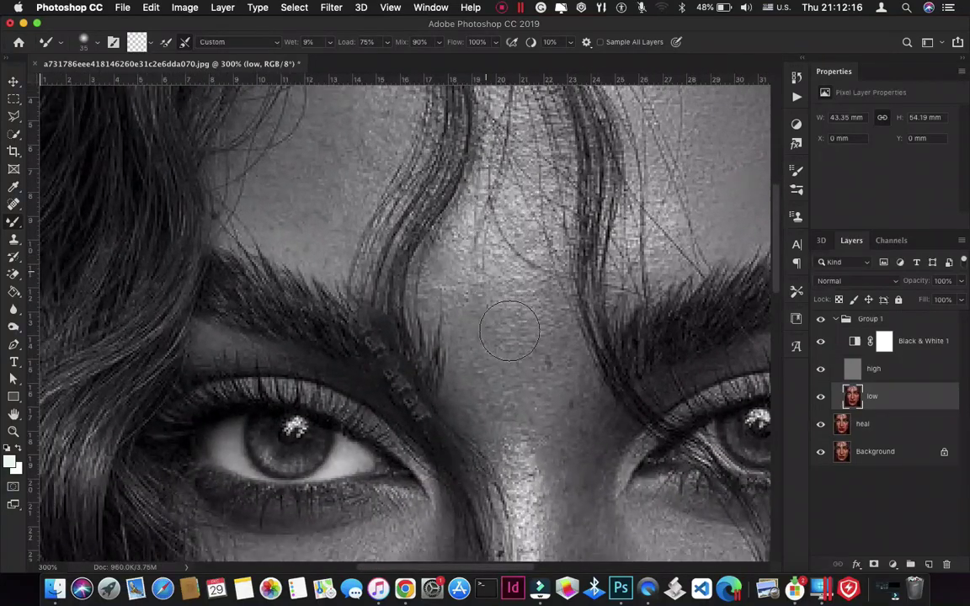
pyautogui.click(497, 316)
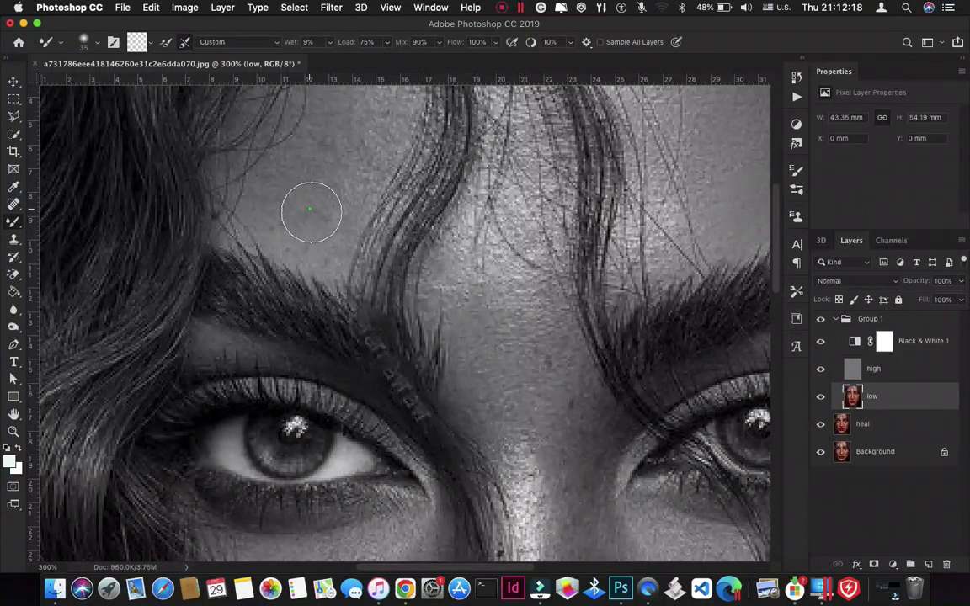
pyautogui.click(310, 208)
pyautogui.scroll(3, 296, 221)
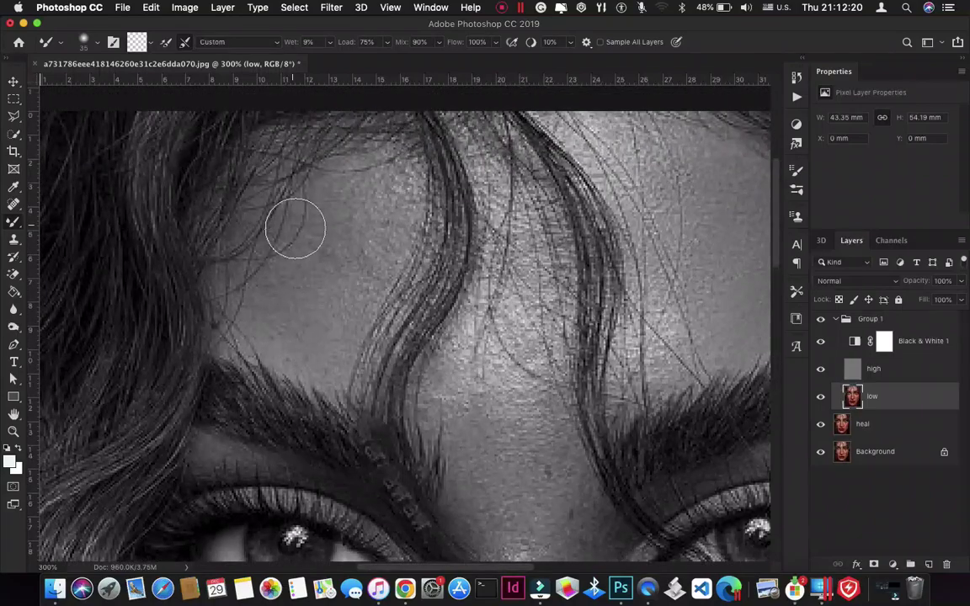
pyautogui.click(346, 232)
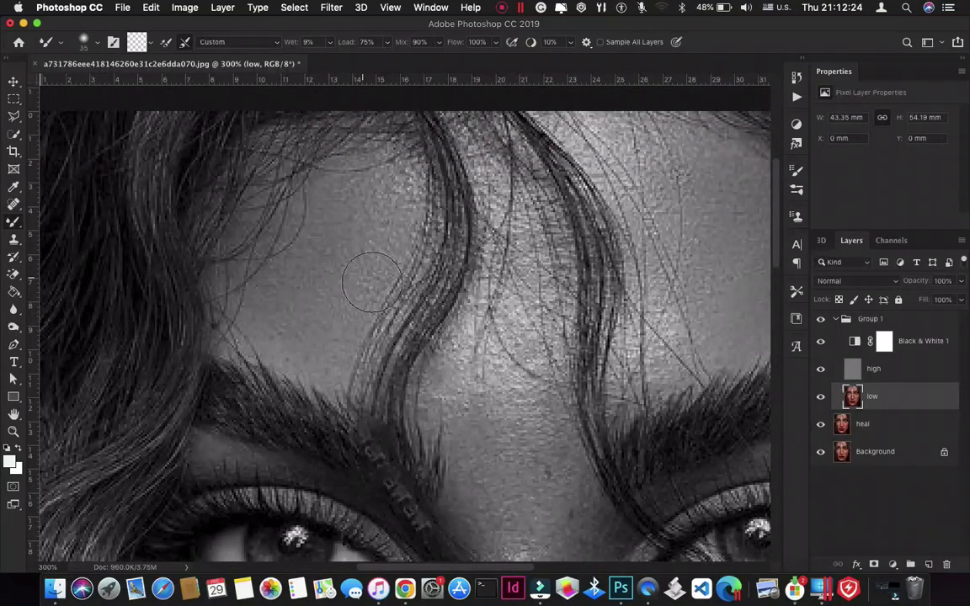
pyautogui.click(504, 408)
pyautogui.click(505, 455)
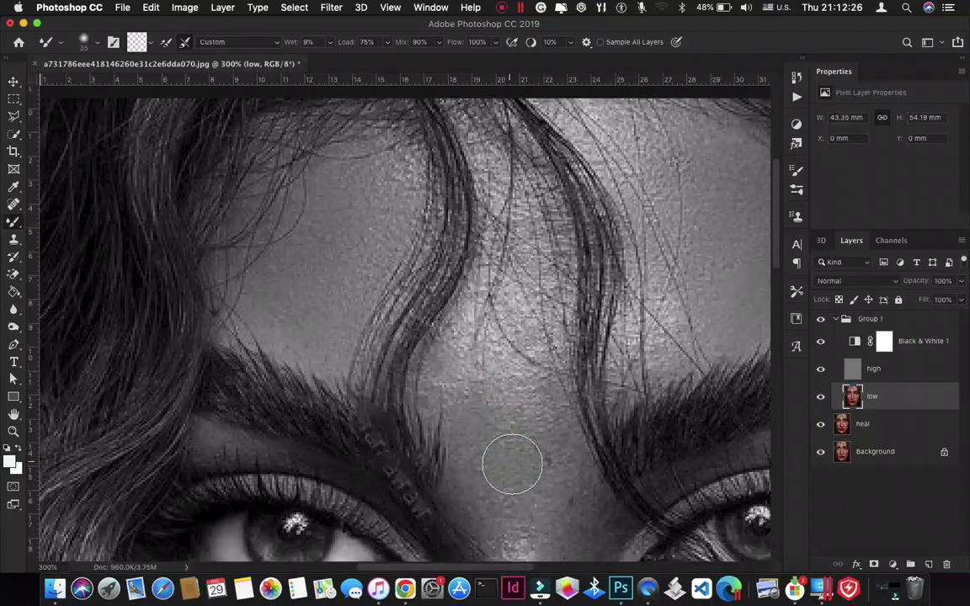
# Step: Blend the skin along the nose bridge, tip and sides, and beside the left nostril
pyautogui.scroll(-5, 511, 456)
pyautogui.click(520, 287)
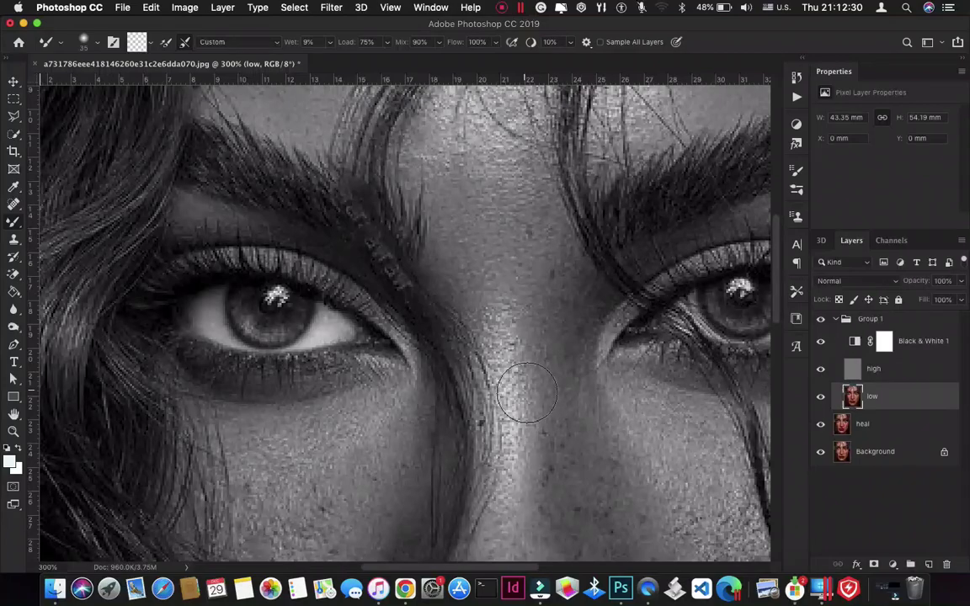
pyautogui.click(453, 160)
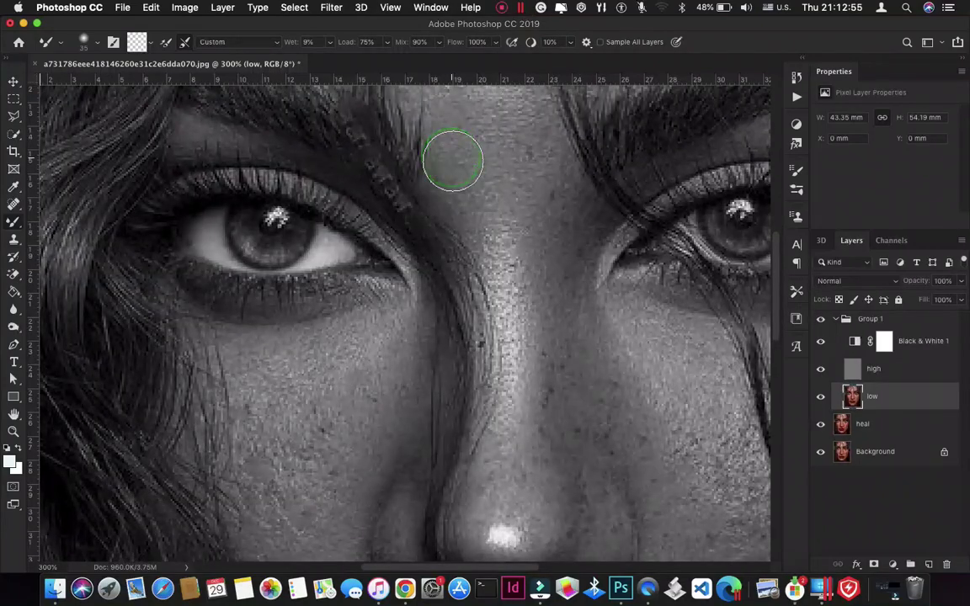
pyautogui.click(544, 477)
pyautogui.click(542, 422)
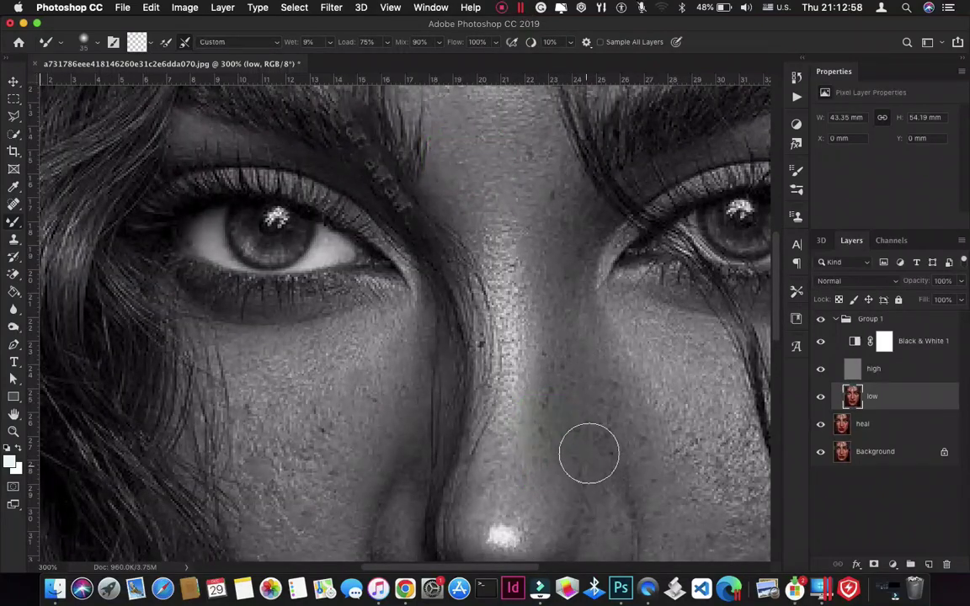
pyautogui.scroll(-5, 589, 451)
pyautogui.click(575, 321)
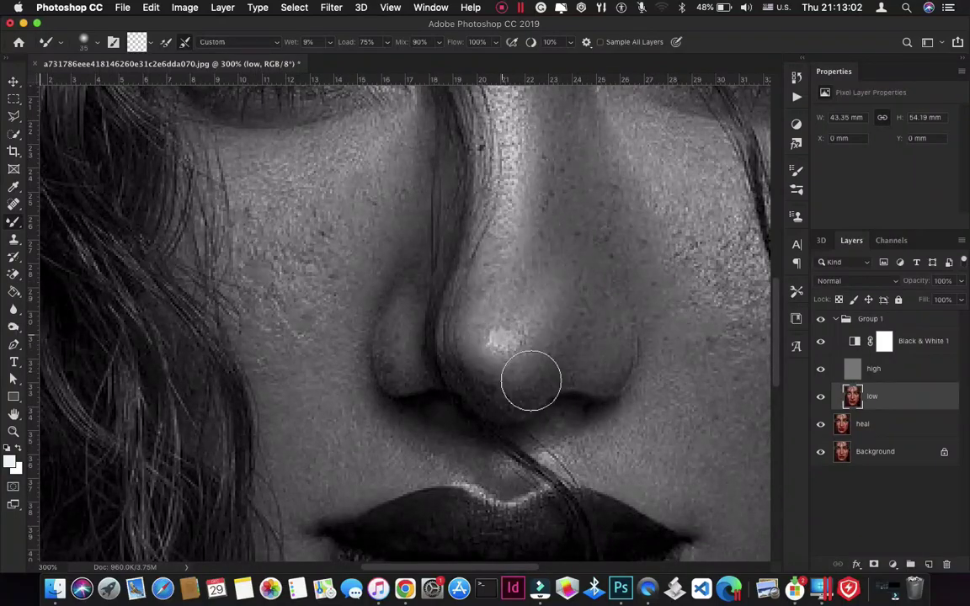
pyautogui.click(340, 302)
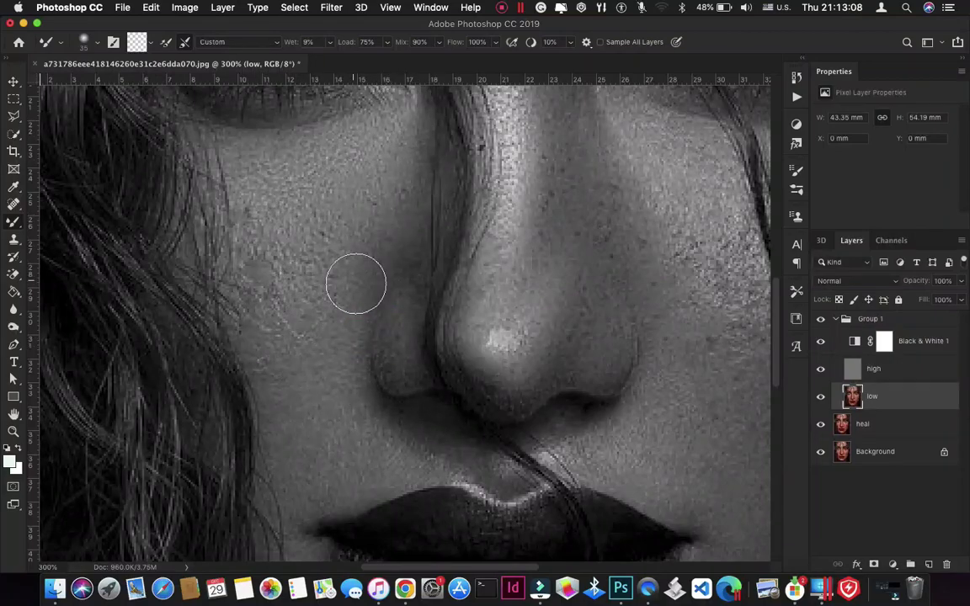
# Step: Smooth the left cheek and the right cheek beside the mouth
pyautogui.scroll(3, 357, 281)
pyautogui.click(298, 268)
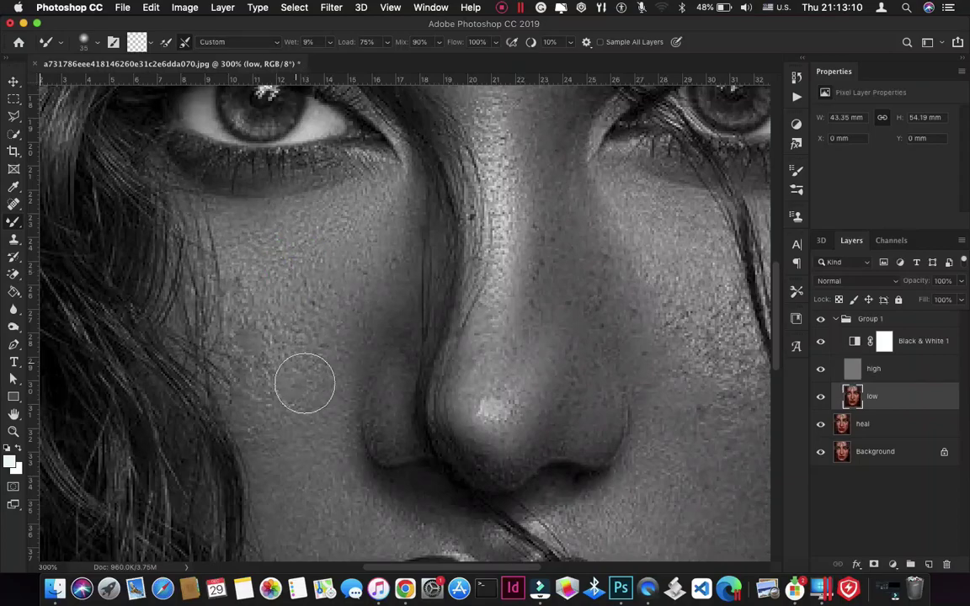
pyautogui.scroll(-5, 539, 379)
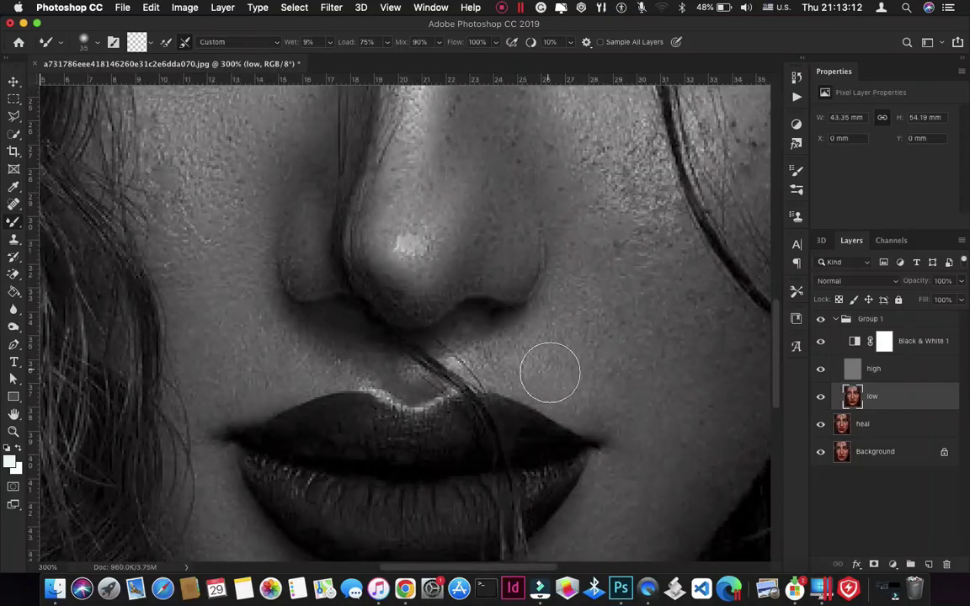
pyautogui.hscroll(5, 522, 345)
pyautogui.click(487, 307)
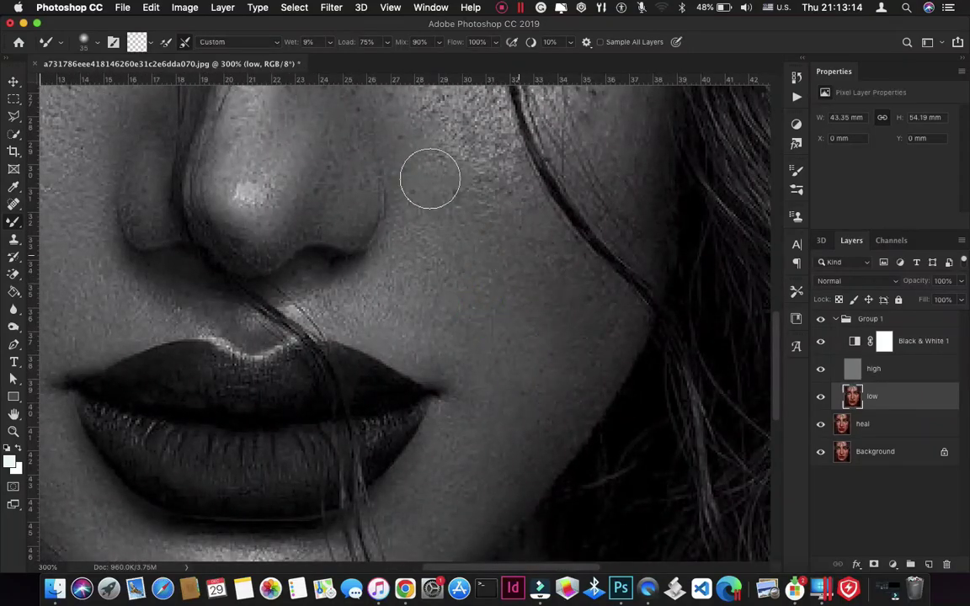
pyautogui.scroll(5, 503, 218)
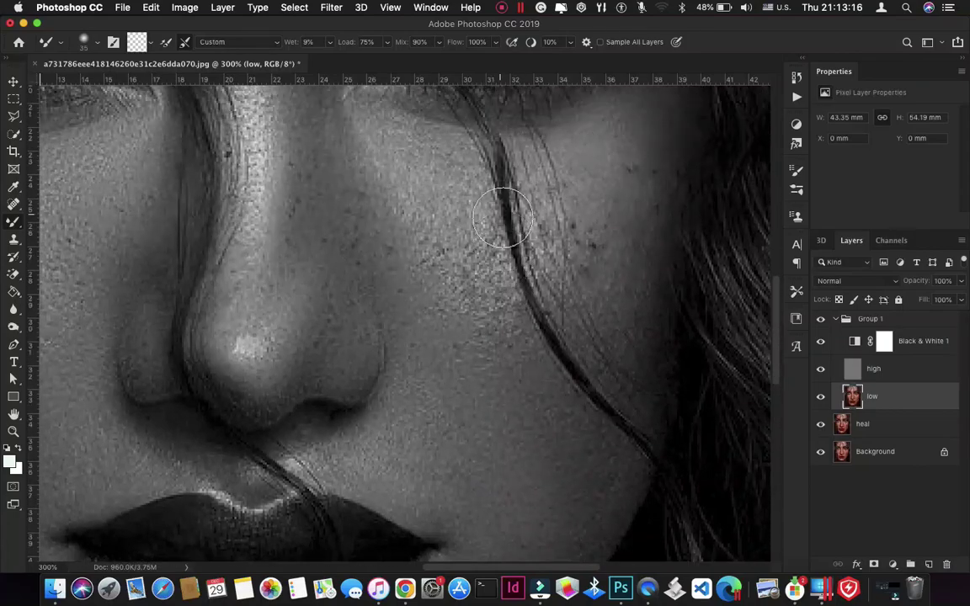
pyautogui.click(432, 201)
pyautogui.click(427, 174)
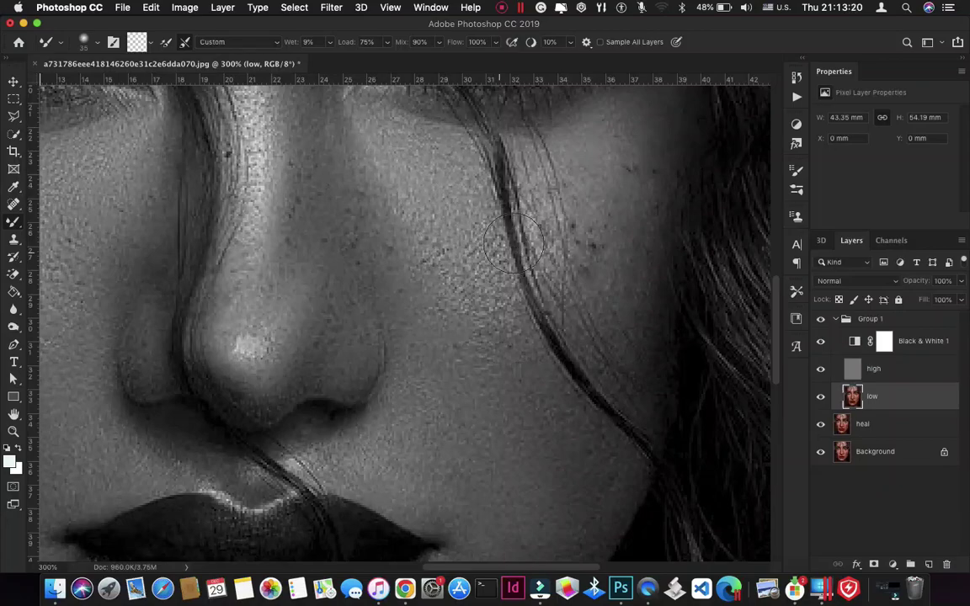
# Step: Blend the right cheek below the eye and near the mouth corner, then the chin
pyautogui.scroll(3, 661, 207)
pyautogui.click(542, 214)
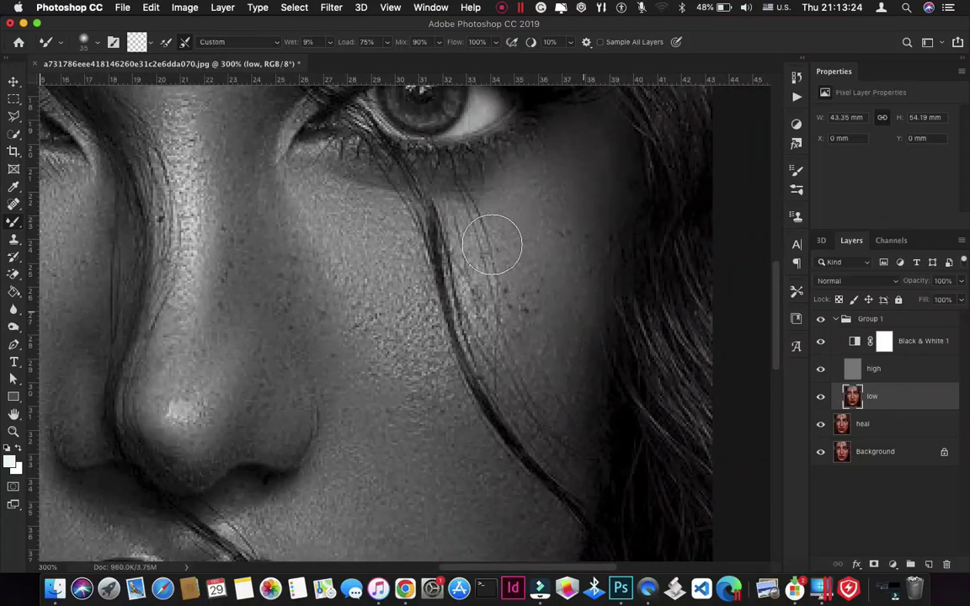
pyautogui.scroll(-3, 564, 295)
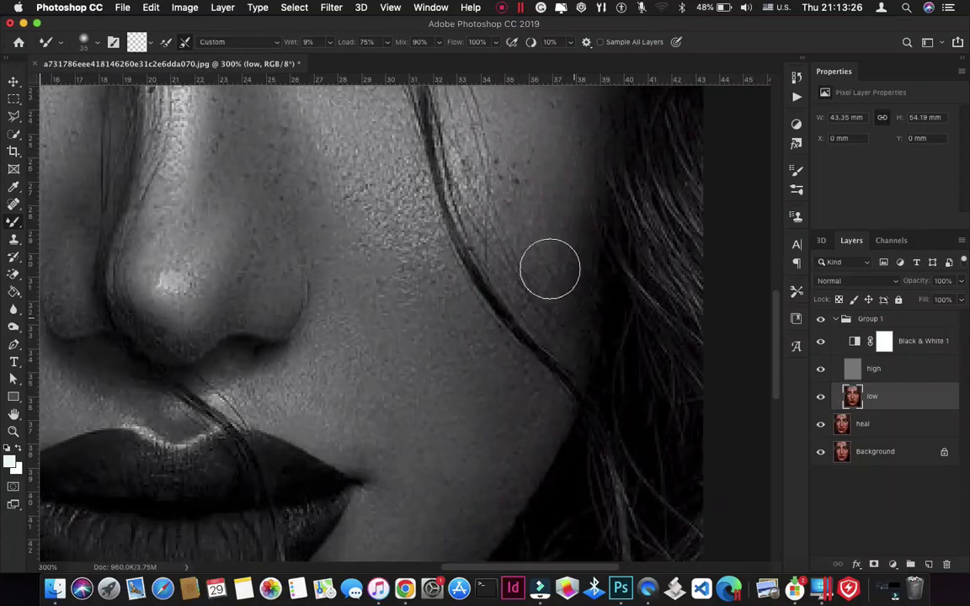
pyautogui.click(542, 242)
pyautogui.scroll(-3, 495, 442)
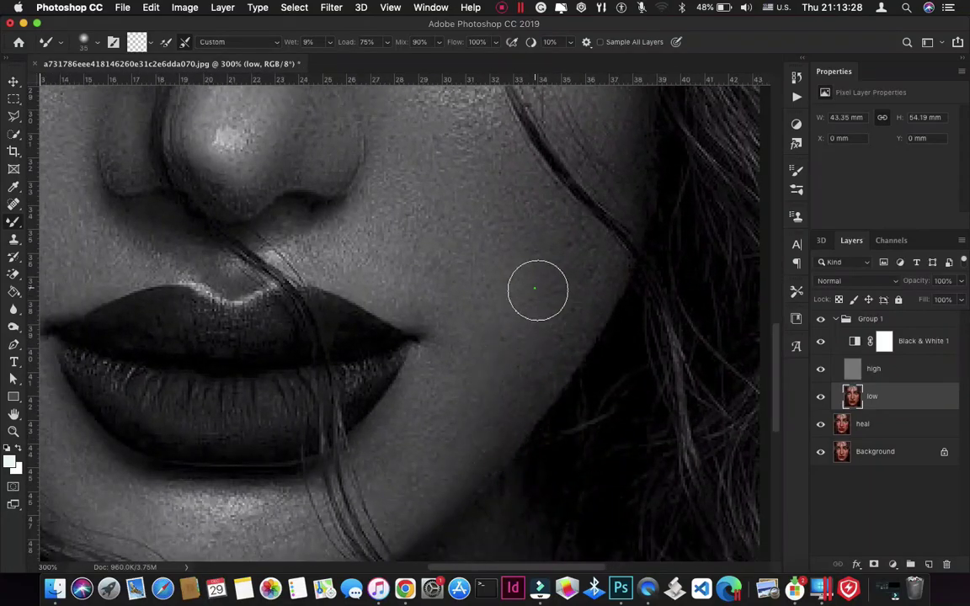
pyautogui.click(535, 288)
pyautogui.scroll(-3, 553, 346)
pyautogui.hscroll(-3, 552, 346)
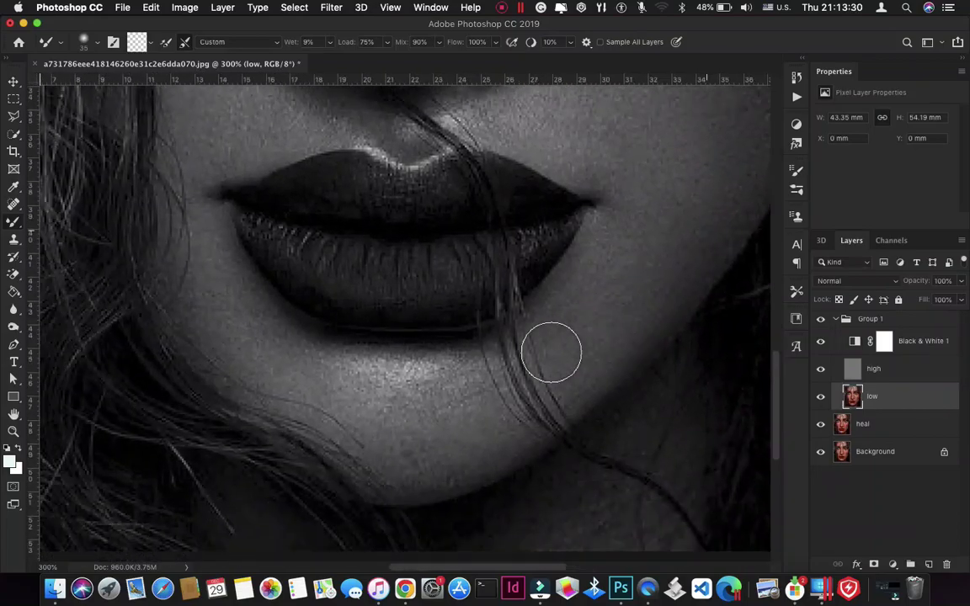
pyautogui.click(491, 389)
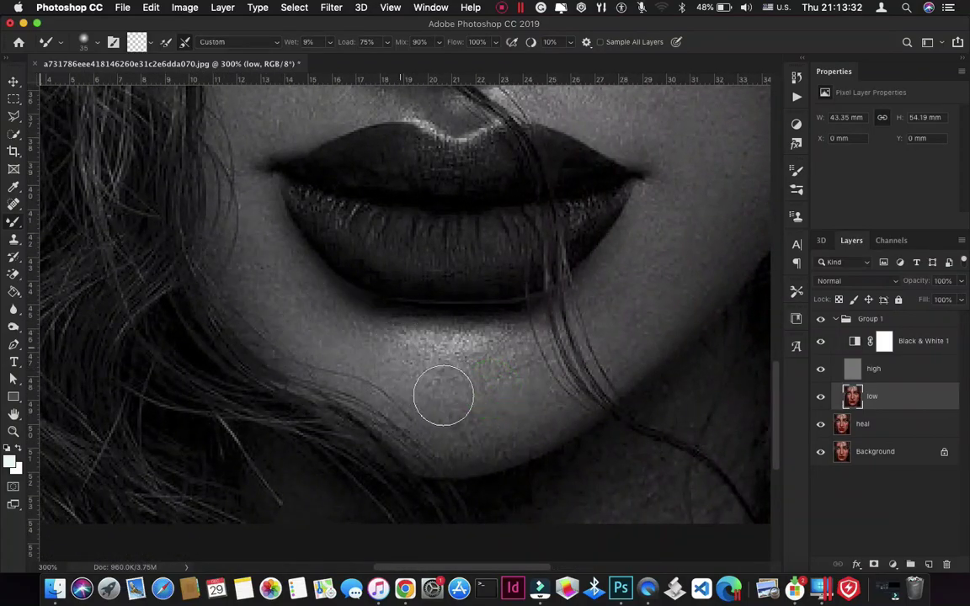
pyautogui.click(500, 391)
# Step: Fit the face on screen, blend the forehead once more, and hide Black & White 1 to restore colour
pyautogui.press('super+0')
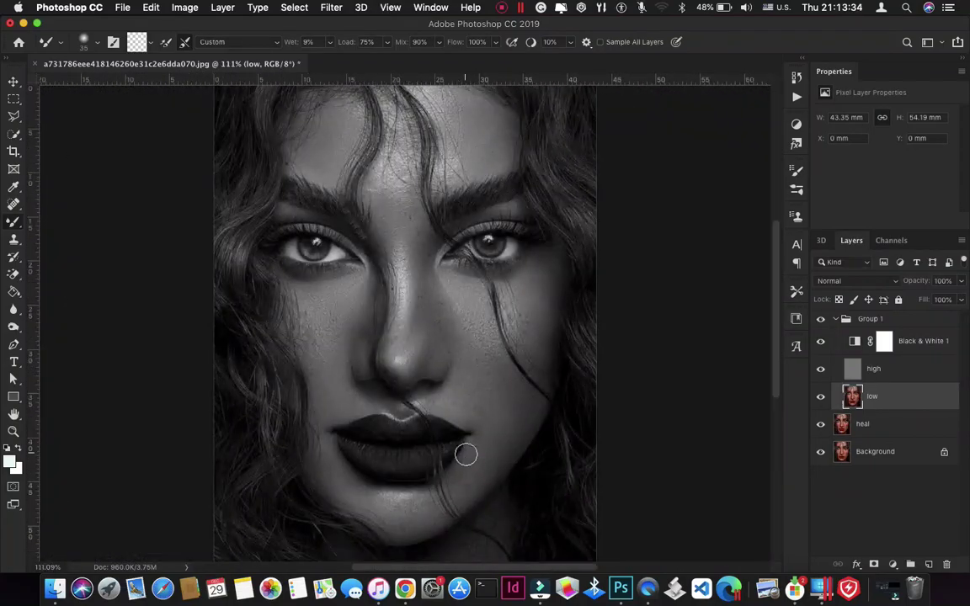
pyautogui.click(325, 141)
pyautogui.click(820, 342)
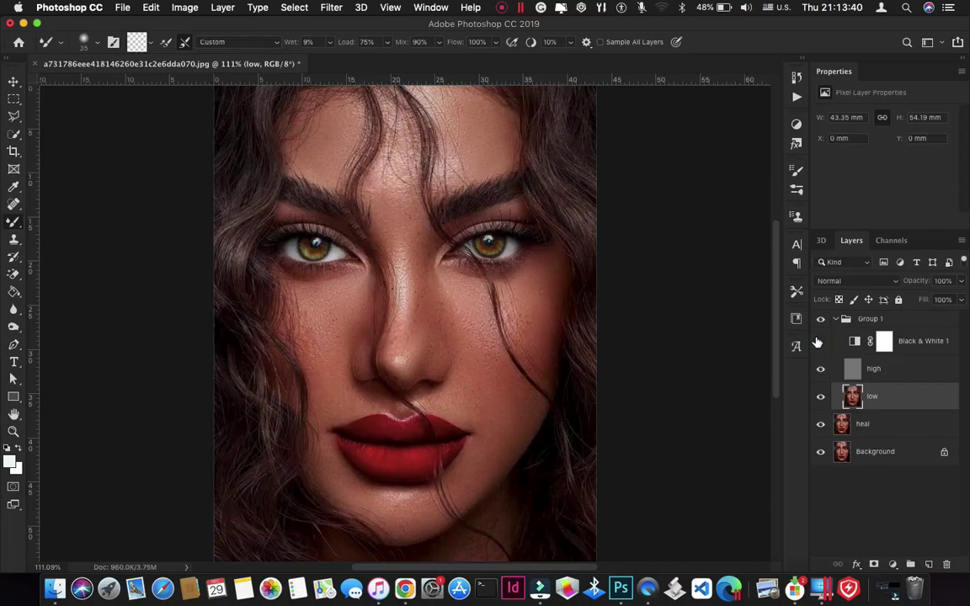
# Step: Toggle Group 1's visibility repeatedly to compare the portrait before and after retouching
pyautogui.click(823, 319)
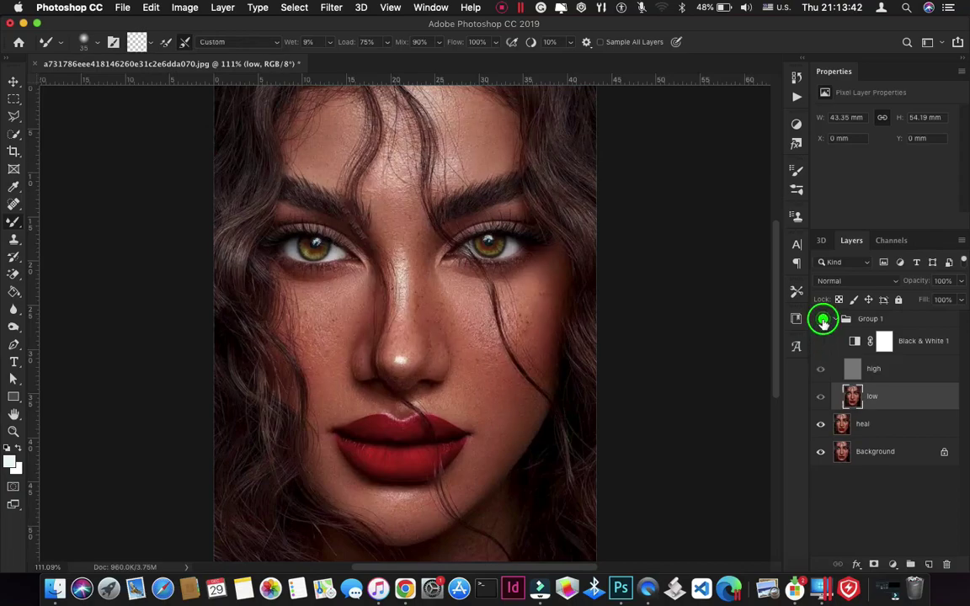
pyautogui.click(823, 320)
pyautogui.click(823, 320)
pyautogui.click(823, 320)
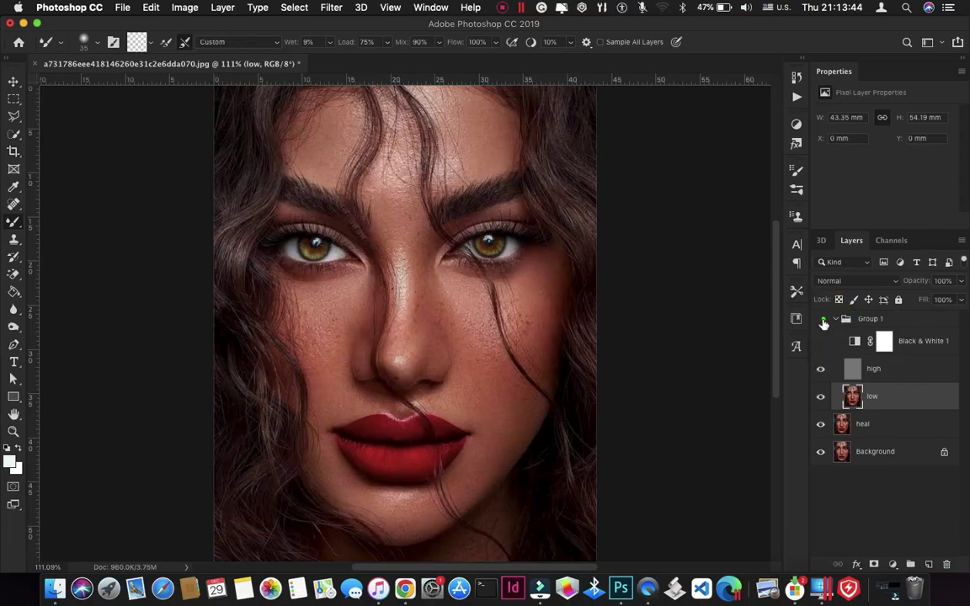
pyautogui.click(822, 320)
pyautogui.click(823, 320)
pyautogui.click(823, 320)
pyautogui.click(822, 320)
pyautogui.click(823, 320)
pyautogui.click(823, 320)
pyautogui.click(823, 321)
# Step: Smooth a few more patches of the right cheek, then collapse Group 1
pyautogui.click(526, 331)
pyautogui.click(509, 318)
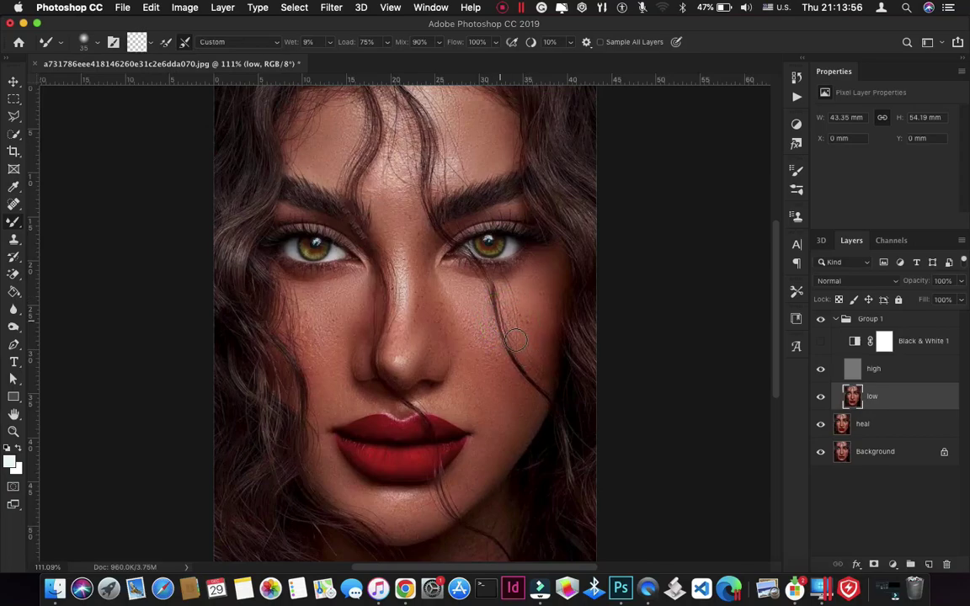
pyautogui.click(513, 352)
pyautogui.click(839, 318)
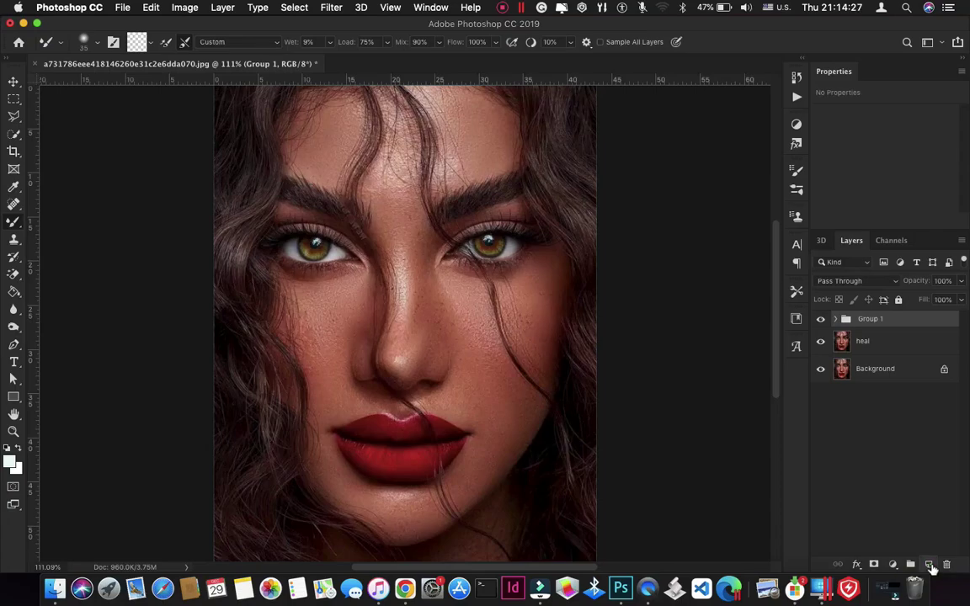
# Step: Add Layer 1 above Group 1, fill it with 50% Gray, and set its blend mode to Vivid Light
pyautogui.click(930, 565)
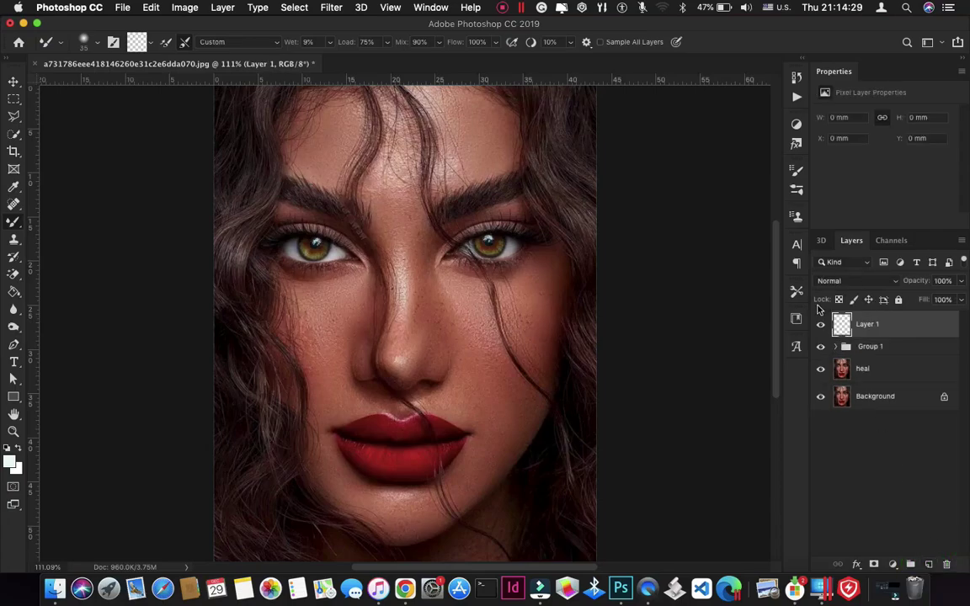
pyautogui.click(145, 7)
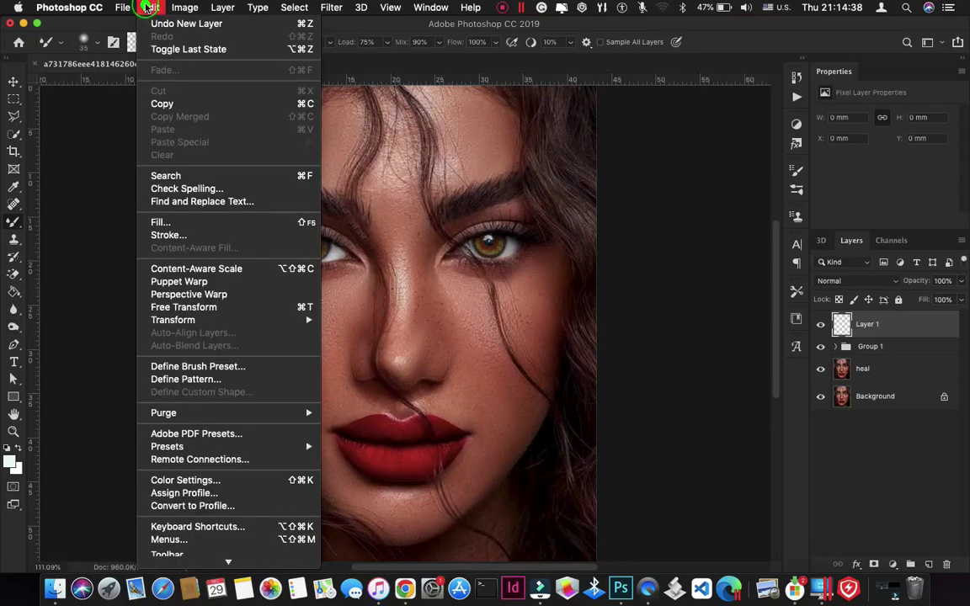
pyautogui.click(157, 224)
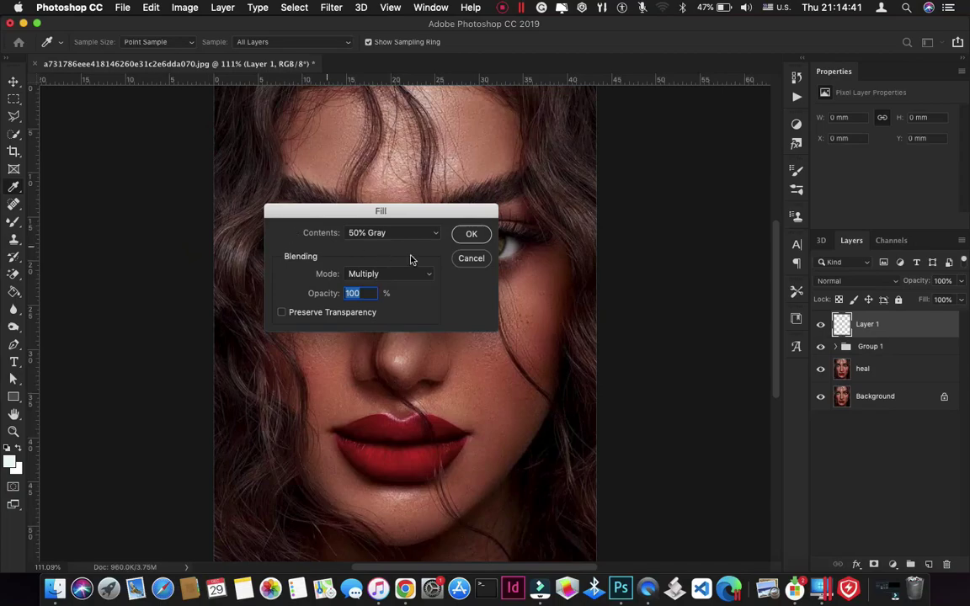
pyautogui.click(400, 239)
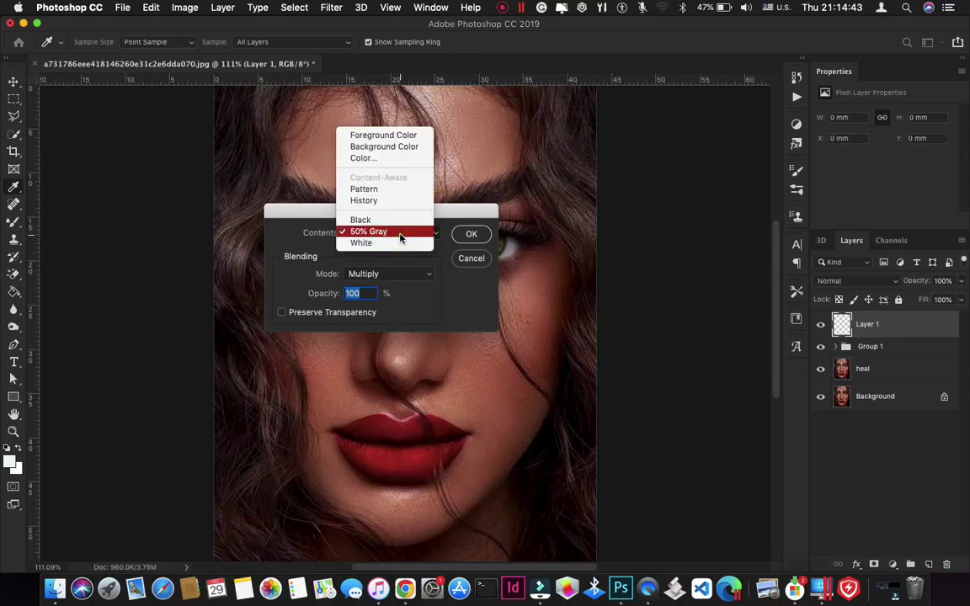
pyautogui.click(399, 235)
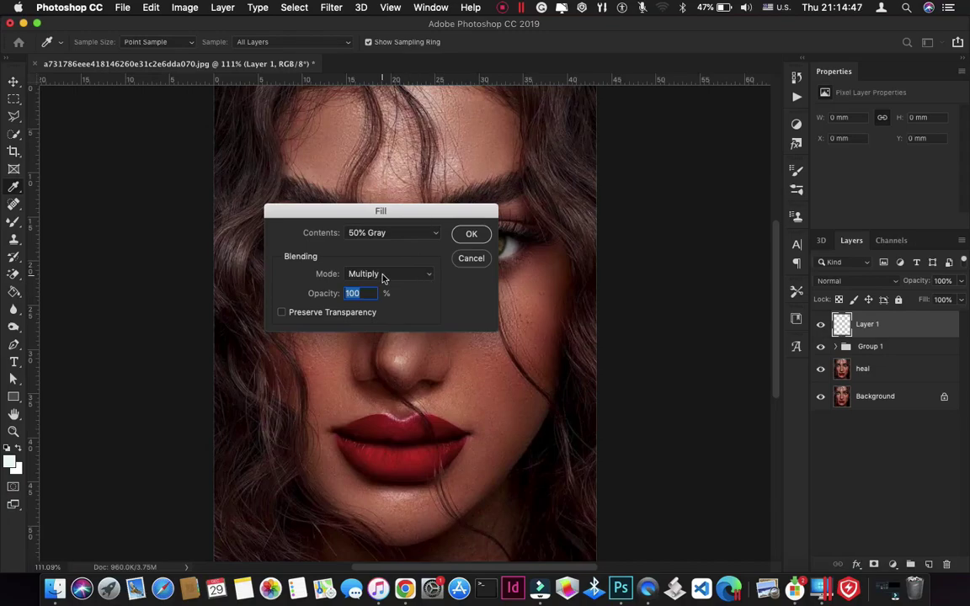
pyautogui.click(472, 233)
pyautogui.press('b')
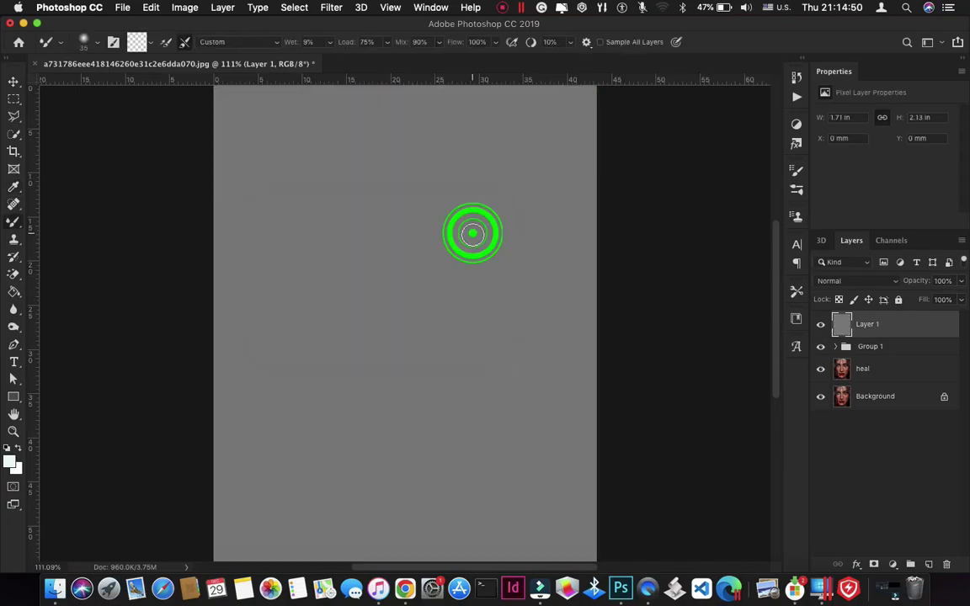
pyautogui.click(875, 283)
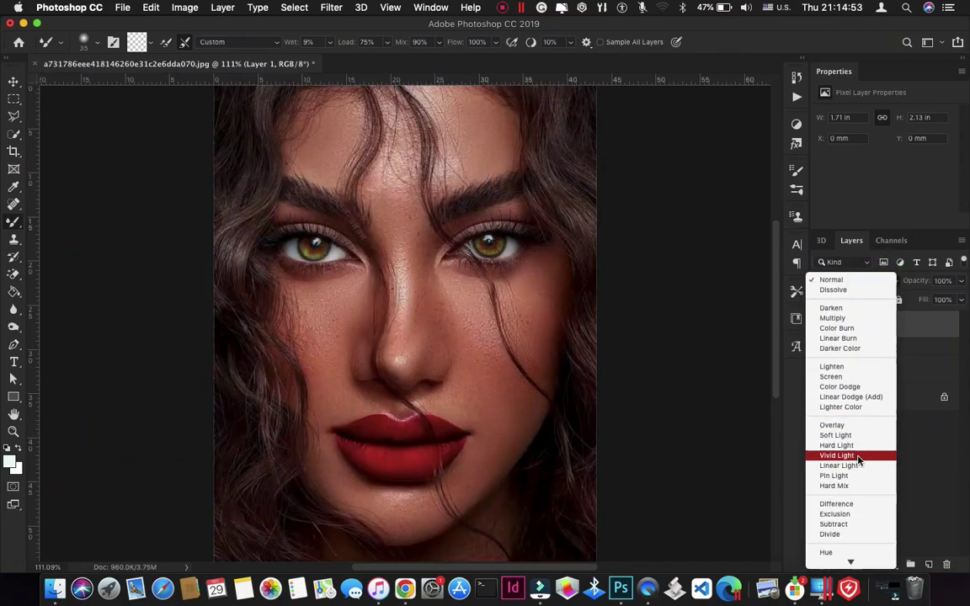
pyautogui.click(858, 457)
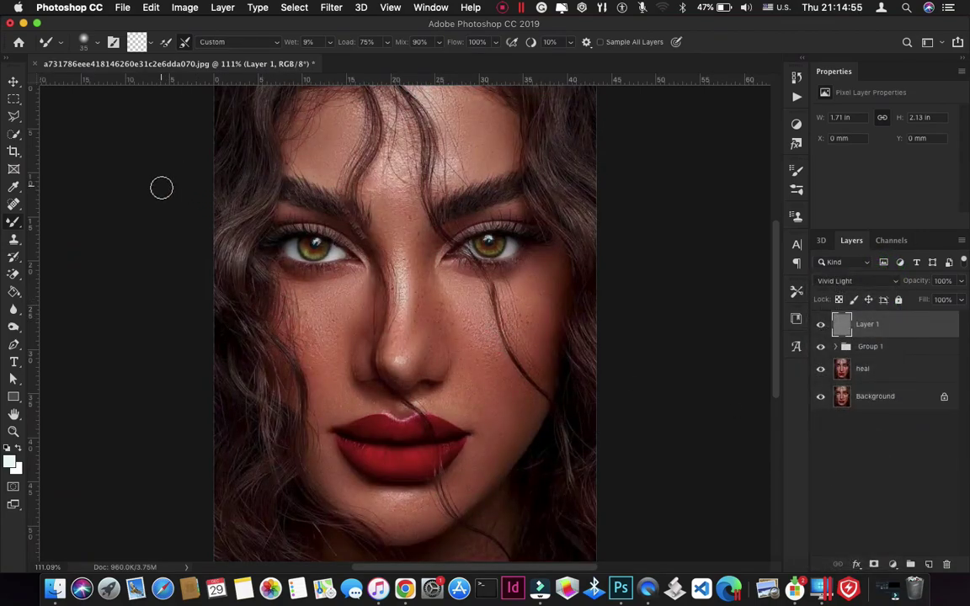
# Step: Switch to the Dodge Tool at 3% exposure with Midtones range, zoomed in on the nose
pyautogui.click(22, 219)
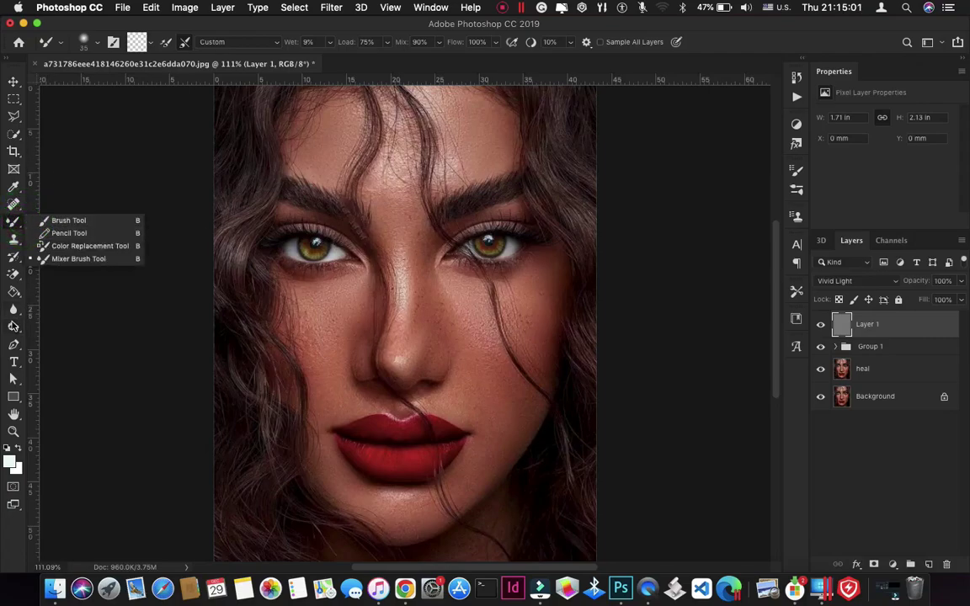
pyautogui.click(14, 328)
pyautogui.rightClick(14, 329)
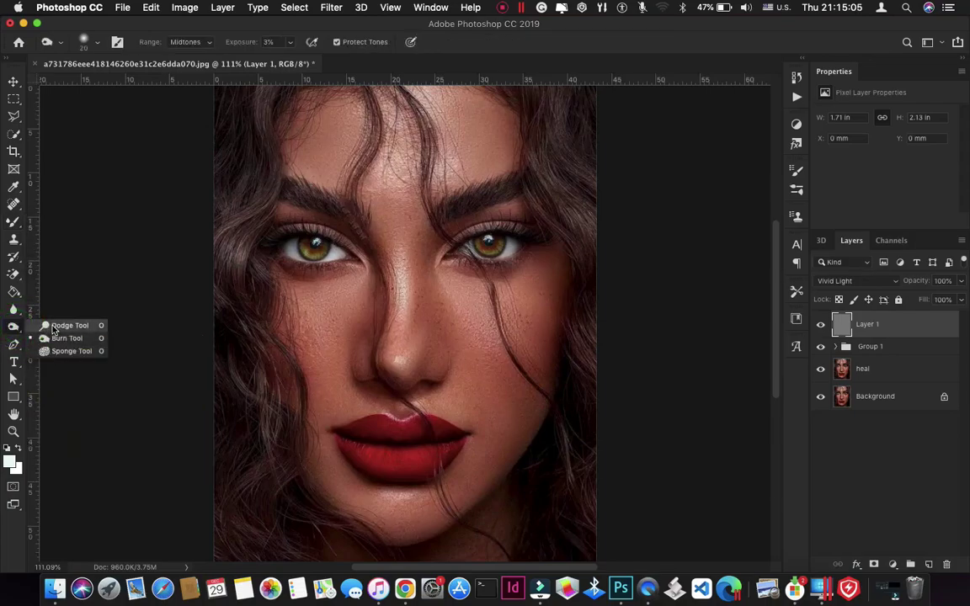
pyautogui.click(54, 326)
pyautogui.press('super+plus')
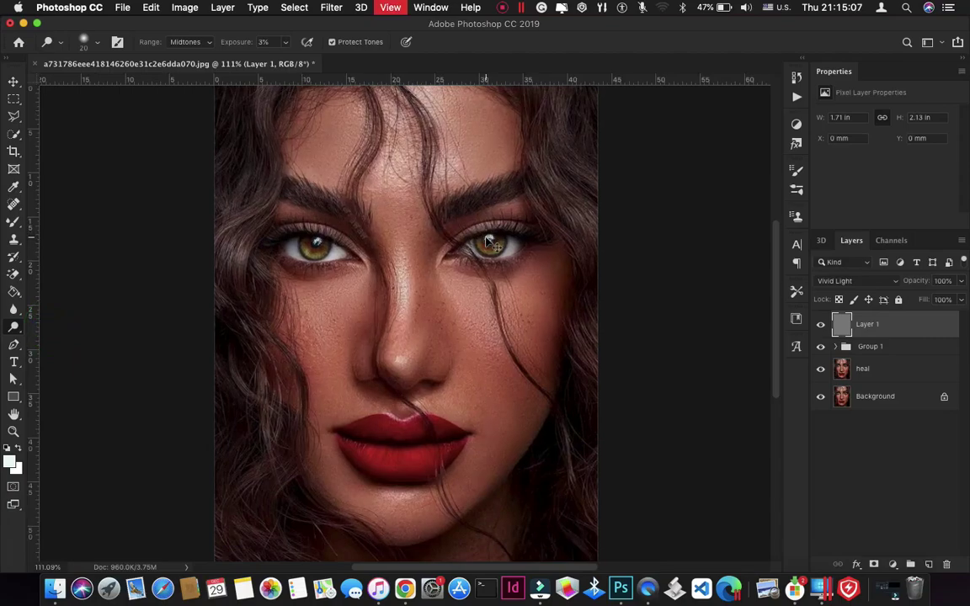
pyautogui.press('super+plus')
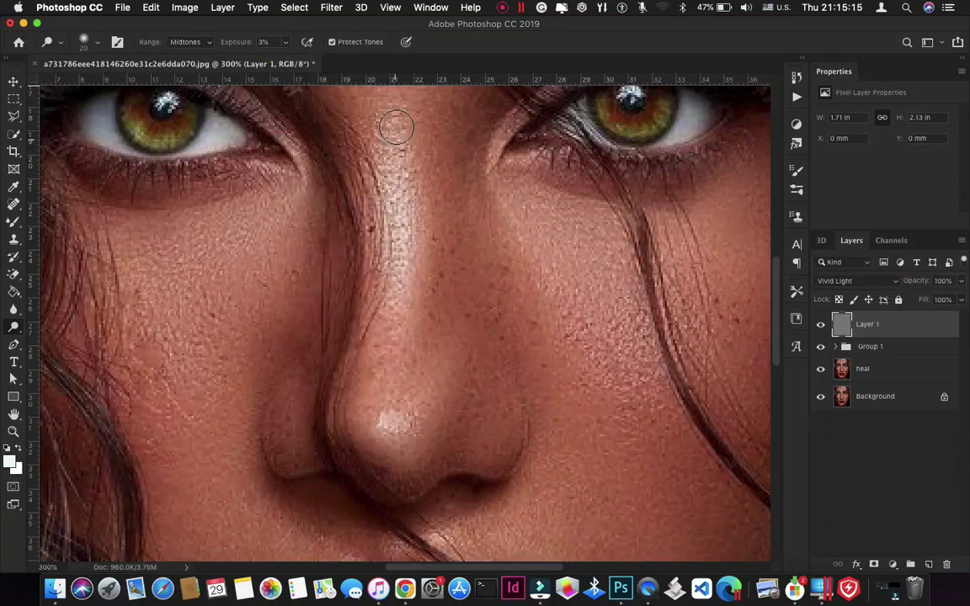
pyautogui.moveTo(393, 224)
pyautogui.mouseDown()
pyautogui.moveTo(407, 288)
pyautogui.moveTo(391, 329)
pyautogui.mouseUp()
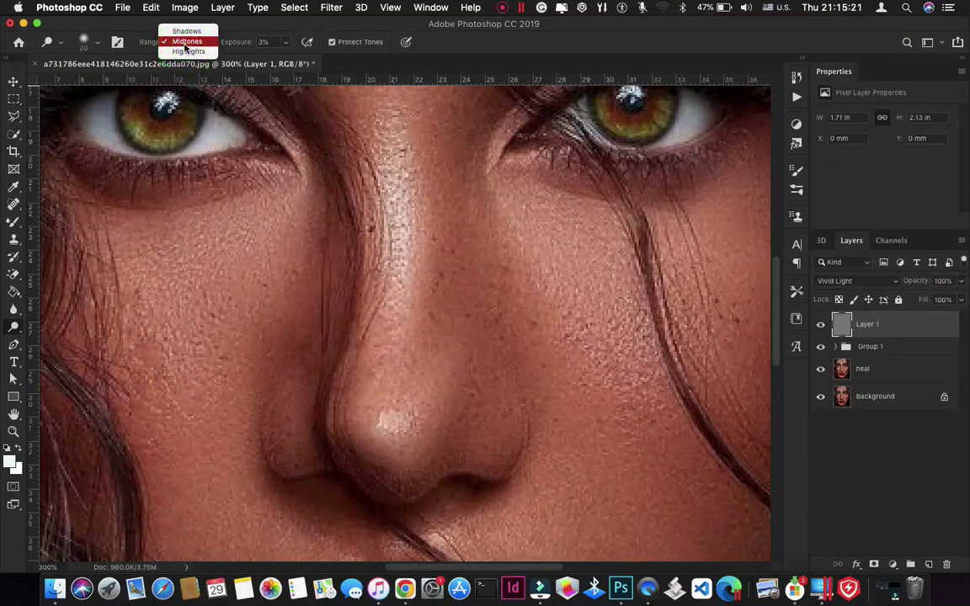
pyautogui.click(186, 42)
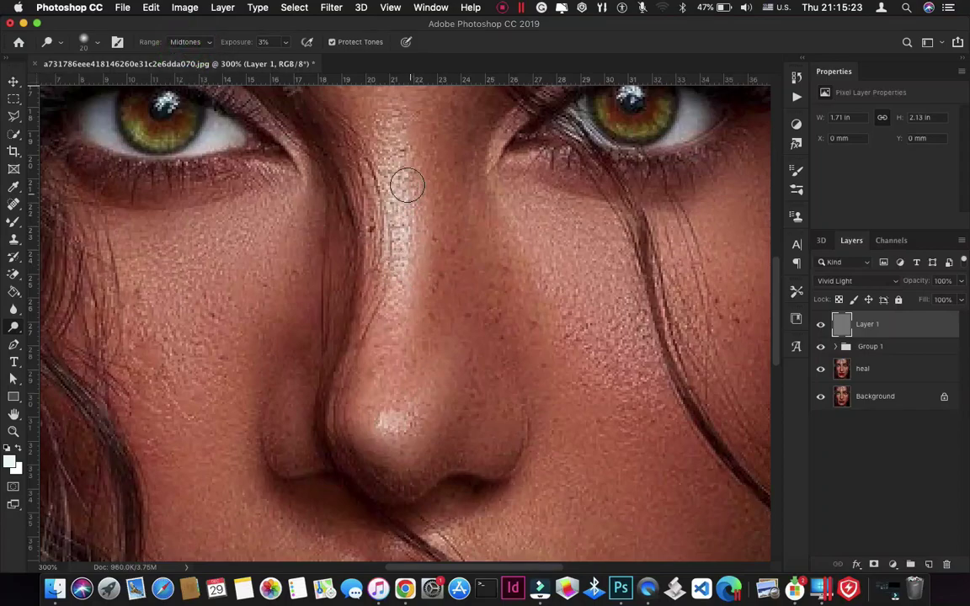
# Step: Lighten the nose bridge, the nose tip and the skin above the upper lip
pyautogui.moveTo(390, 145)
pyautogui.mouseDown()
pyautogui.moveTo(394, 281)
pyautogui.moveTo(405, 158)
pyautogui.mouseUp()
pyautogui.moveTo(398, 239)
pyautogui.mouseDown()
pyautogui.moveTo(413, 146)
pyautogui.moveTo(402, 322)
pyautogui.moveTo(394, 96)
pyautogui.moveTo(387, 320)
pyautogui.moveTo(403, 206)
pyautogui.mouseUp()
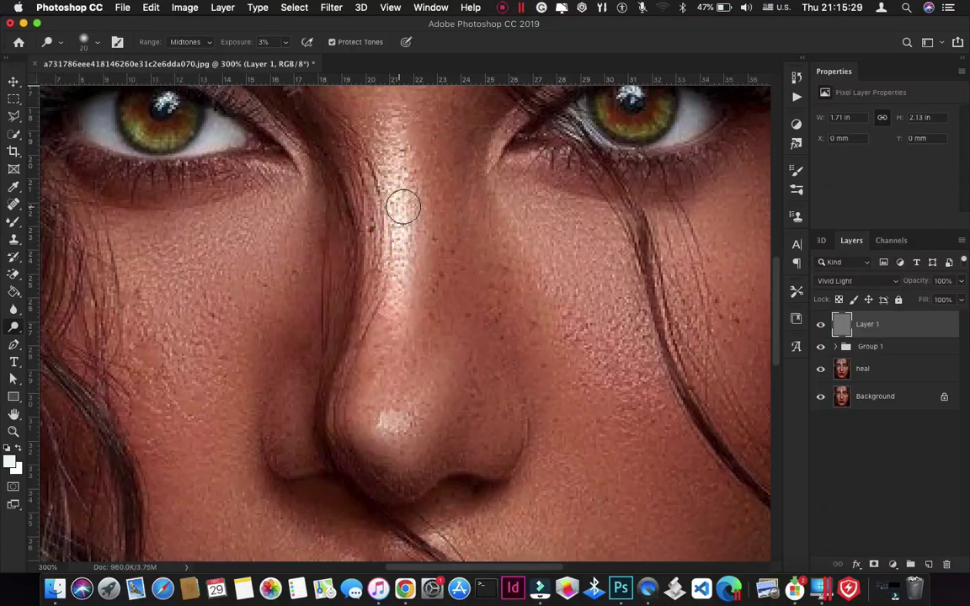
pyautogui.moveTo(396, 432); pyautogui.dragTo(417, 412)
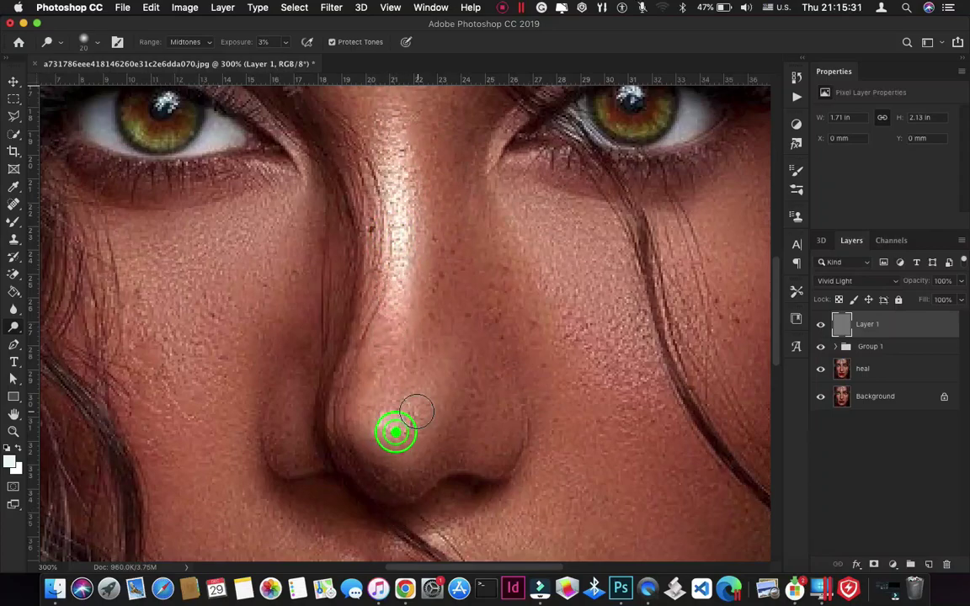
pyautogui.scroll(-5, 418, 405)
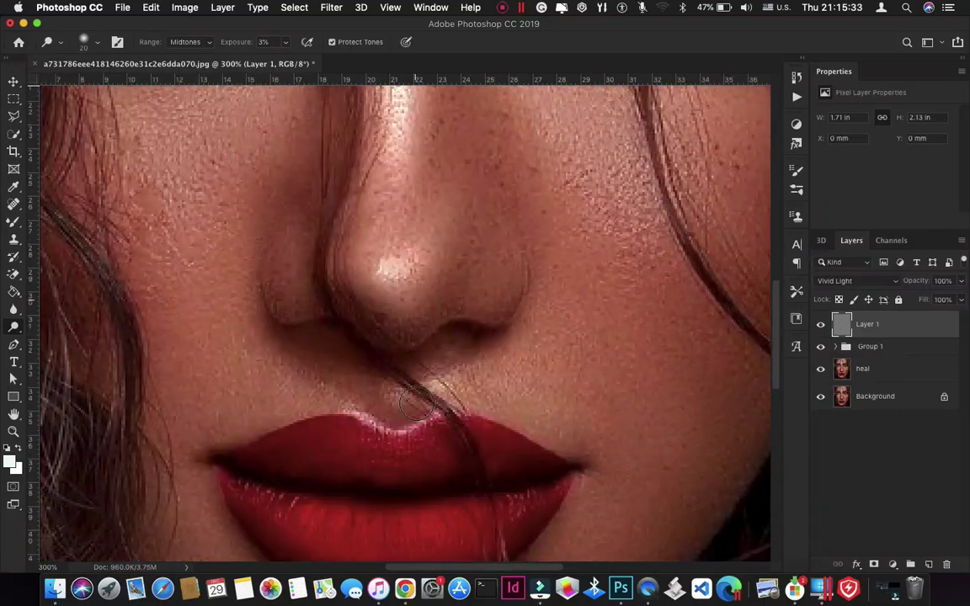
pyautogui.moveTo(472, 369); pyautogui.dragTo(494, 367)
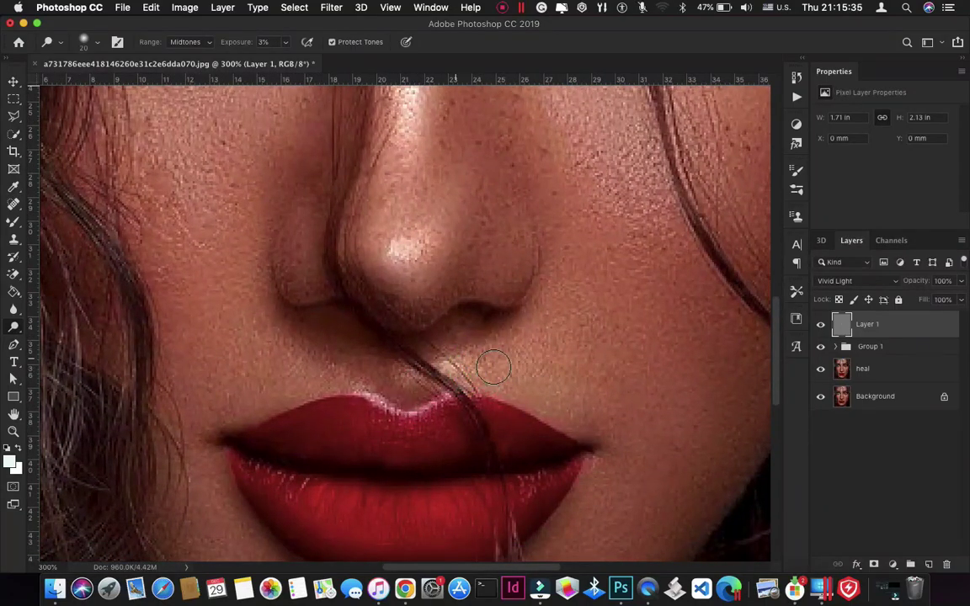
pyautogui.click(388, 394)
# Step: Lighten the skin between the brows and across the forehead
pyautogui.scroll(10, 514, 221)
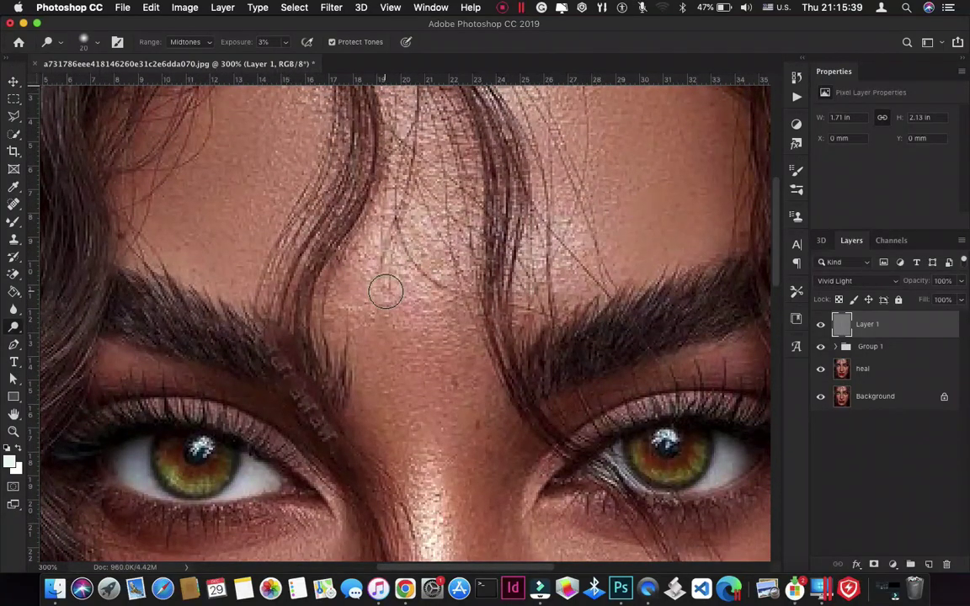
pyautogui.click(342, 310)
pyautogui.click(537, 149)
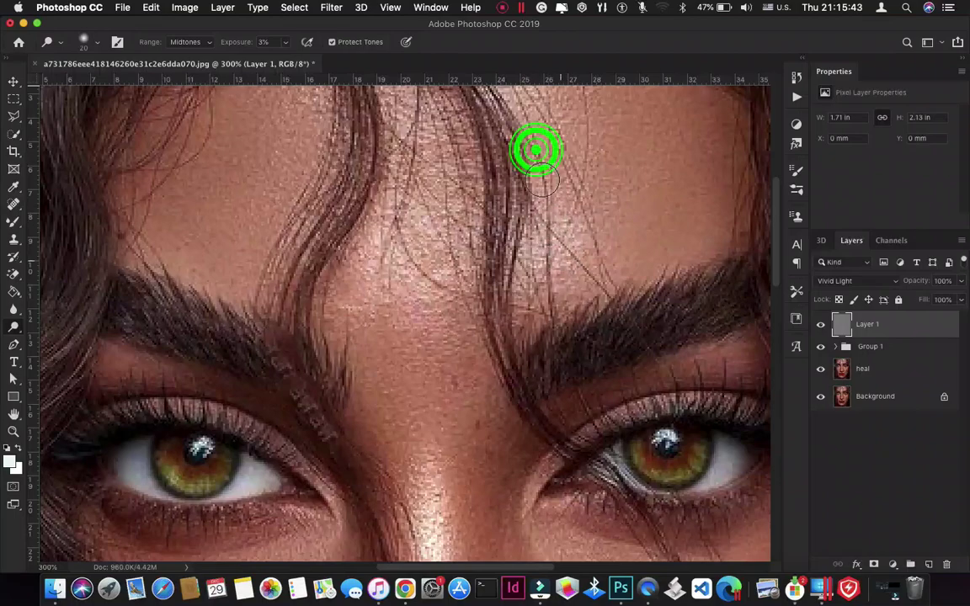
pyautogui.scroll(5, 543, 169)
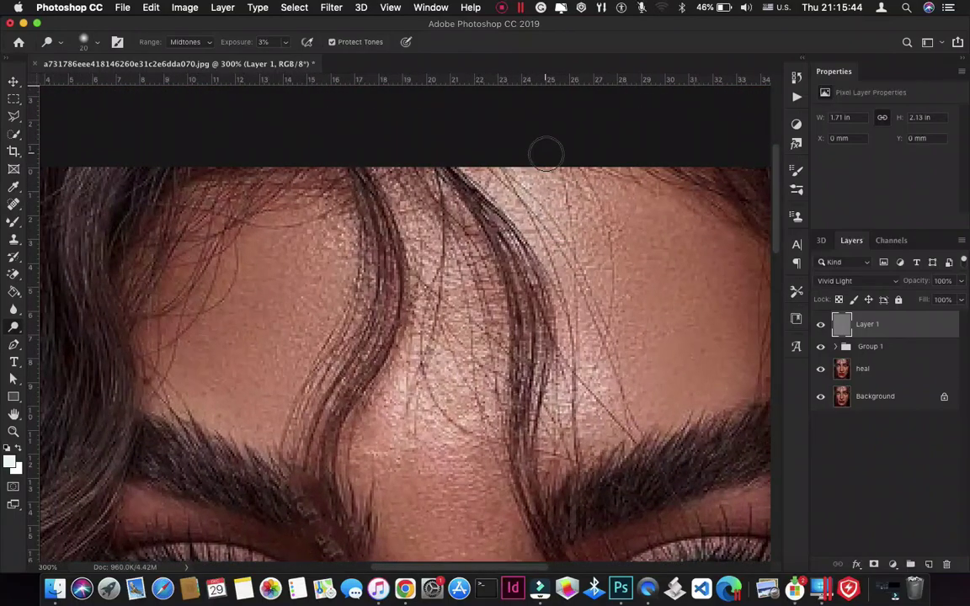
pyautogui.click(507, 195)
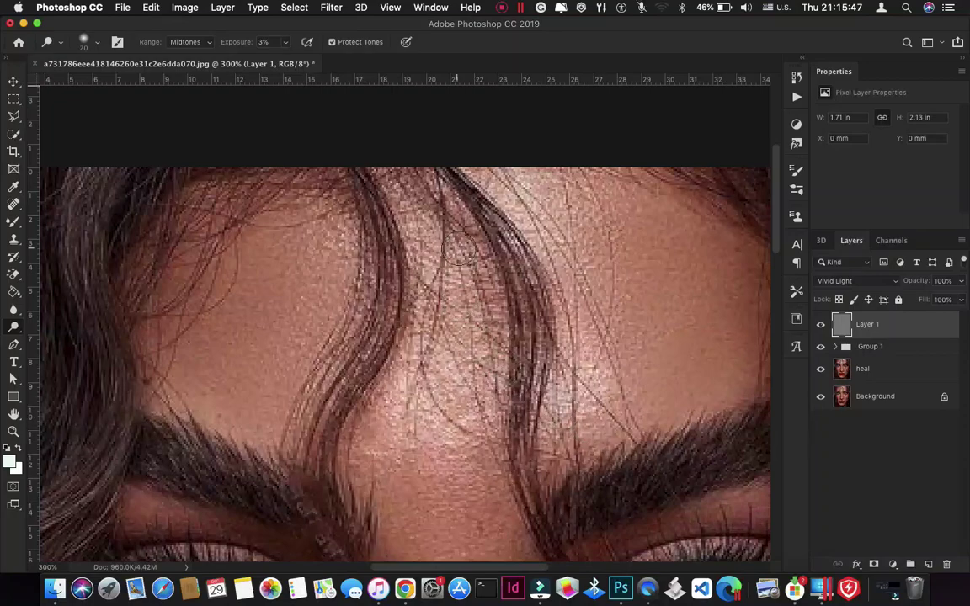
pyautogui.click(436, 340)
pyautogui.click(413, 422)
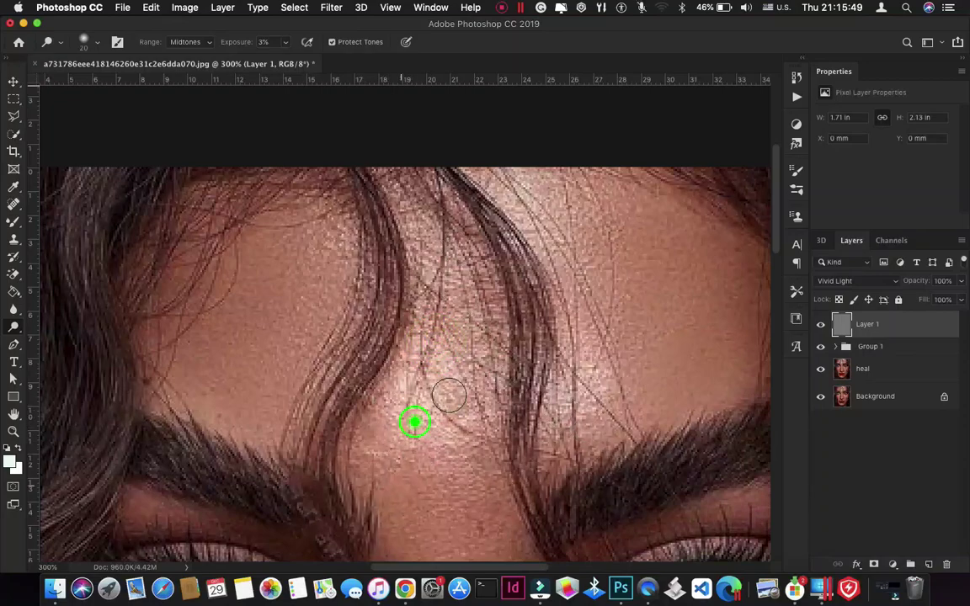
pyautogui.click(521, 150)
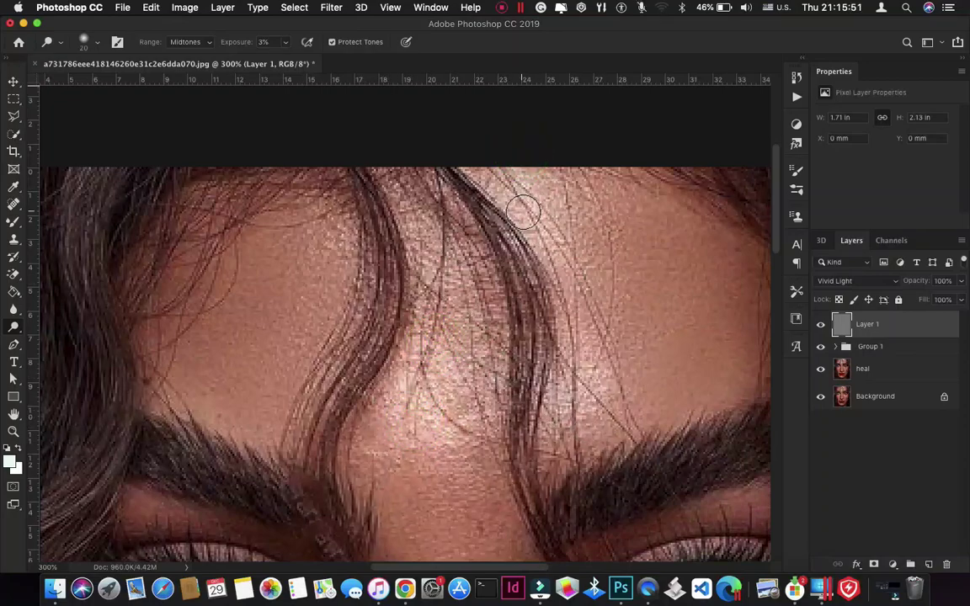
# Step: Lighten beside the inner eye corner, the cheek and under the left eye, then pick the Burn Tool
pyautogui.press('super+0')
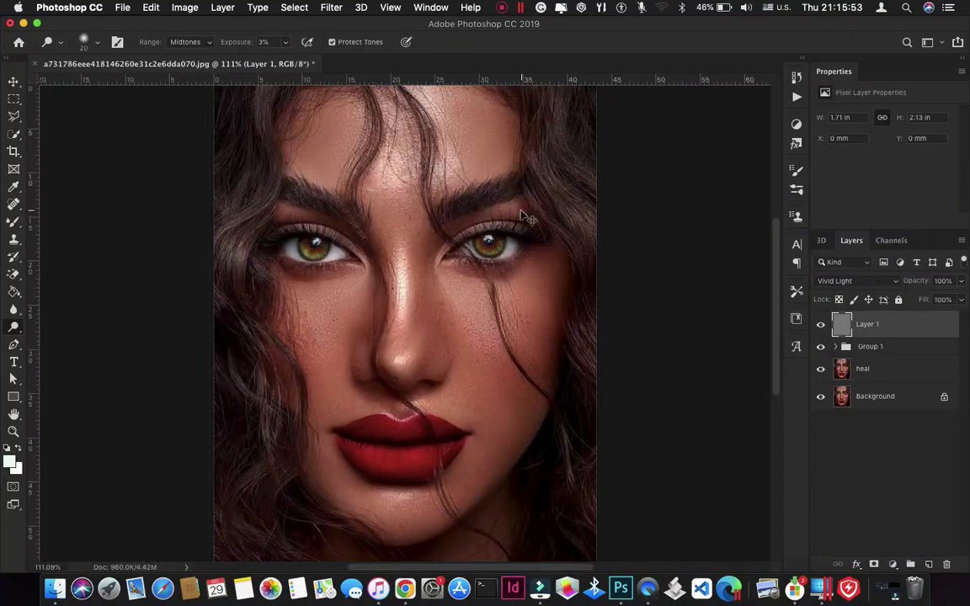
pyautogui.press('super+minus')
pyautogui.press('super+minus')
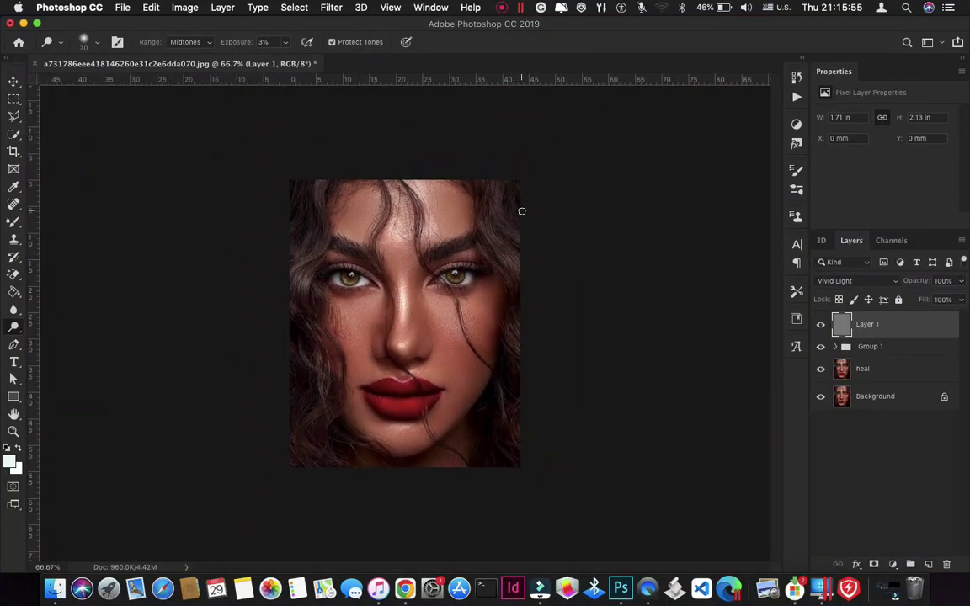
pyautogui.press('super+0')
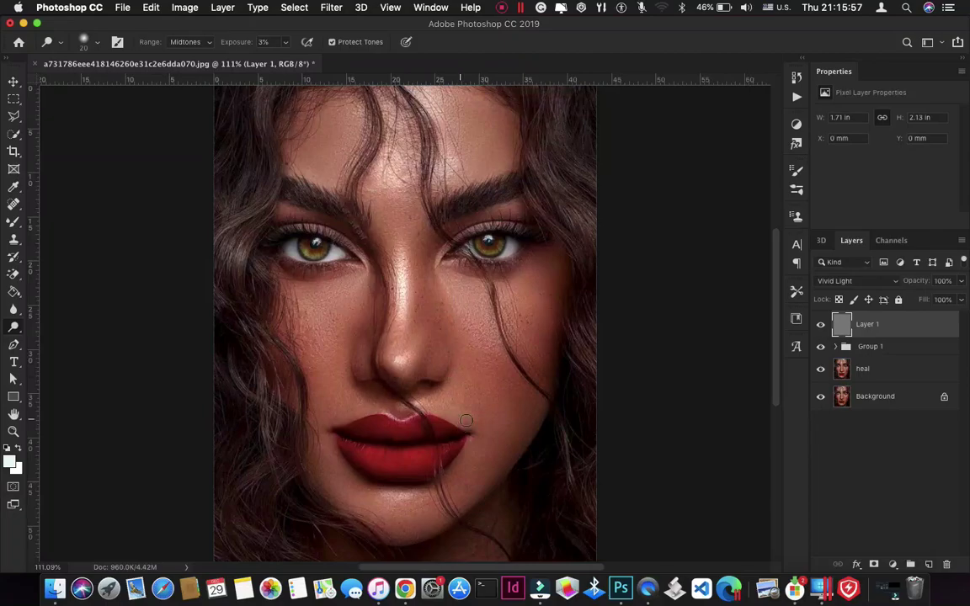
pyautogui.moveTo(449, 283)
pyautogui.mouseDown()
pyautogui.moveTo(476, 308)
pyautogui.moveTo(446, 267)
pyautogui.mouseUp()
pyautogui.moveTo(479, 315)
pyautogui.mouseDown()
pyautogui.moveTo(494, 367)
pyautogui.moveTo(449, 326)
pyautogui.mouseUp()
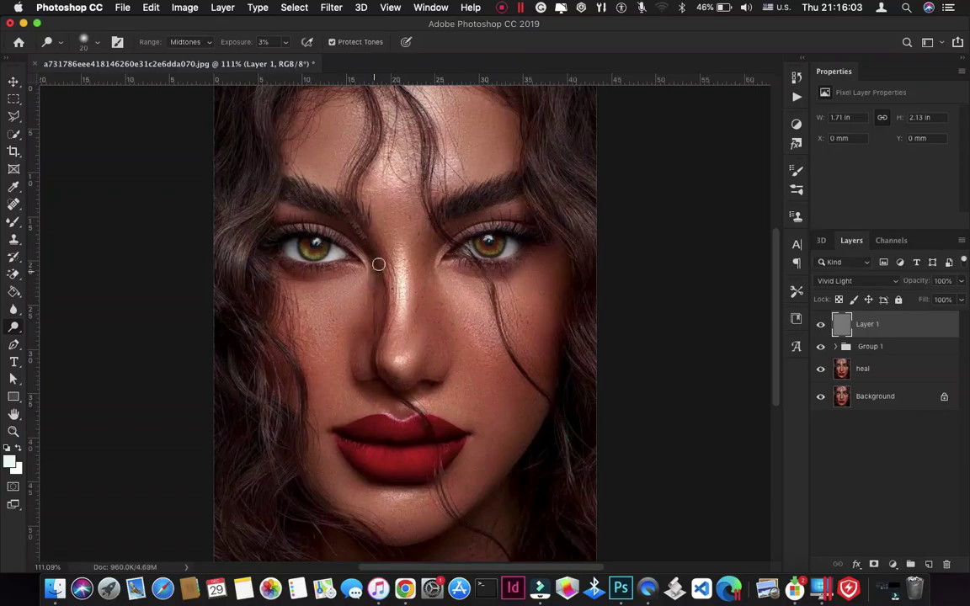
pyautogui.moveTo(356, 279); pyautogui.dragTo(349, 278)
pyautogui.click(19, 327)
pyautogui.moveTo(19, 332); pyautogui.dragTo(49, 338)
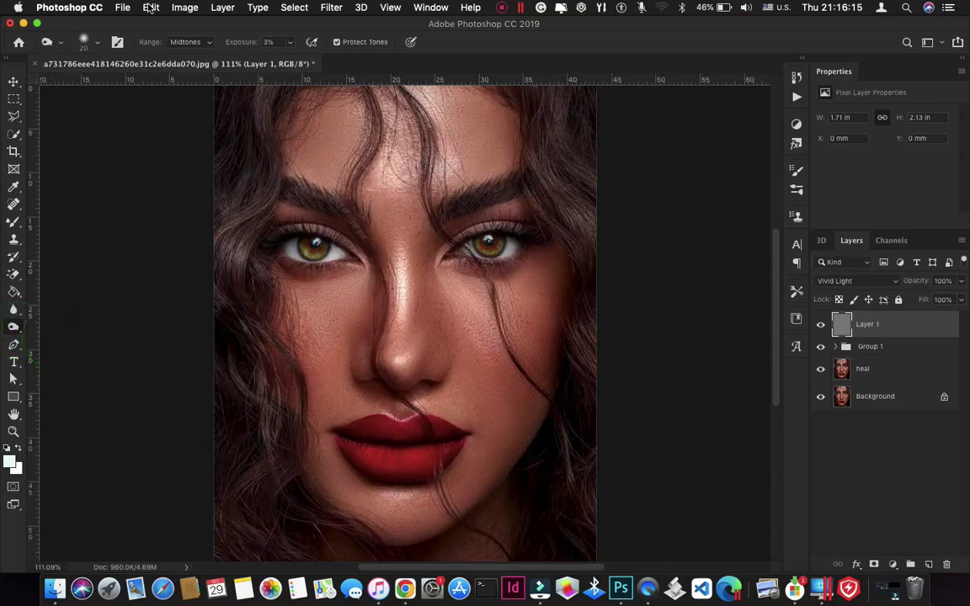
# Step: Add Layer 2 above Layer 1, fill it with 50% Gray, and set it to Vivid Light
pyautogui.click(929, 564)
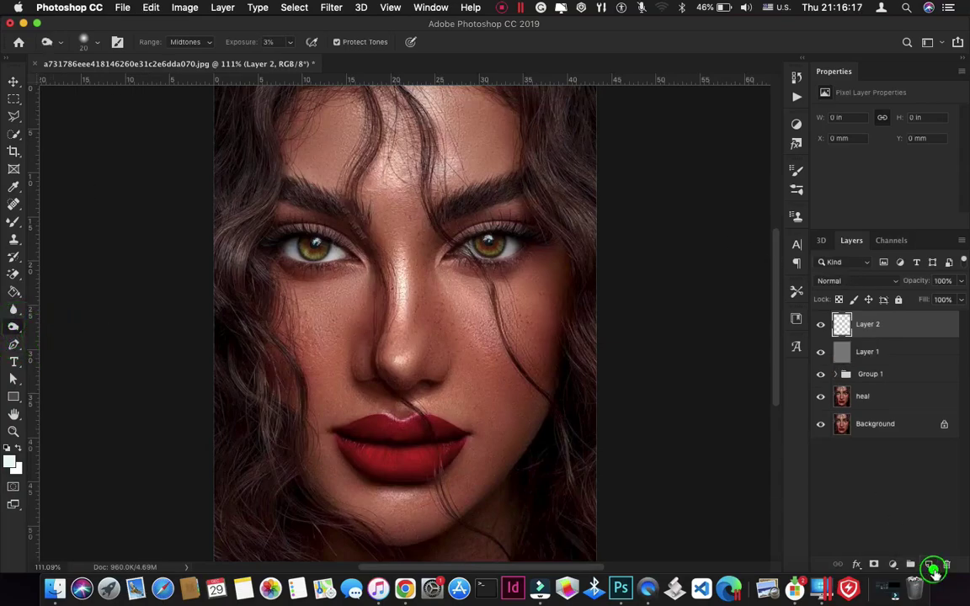
pyautogui.click(151, 8)
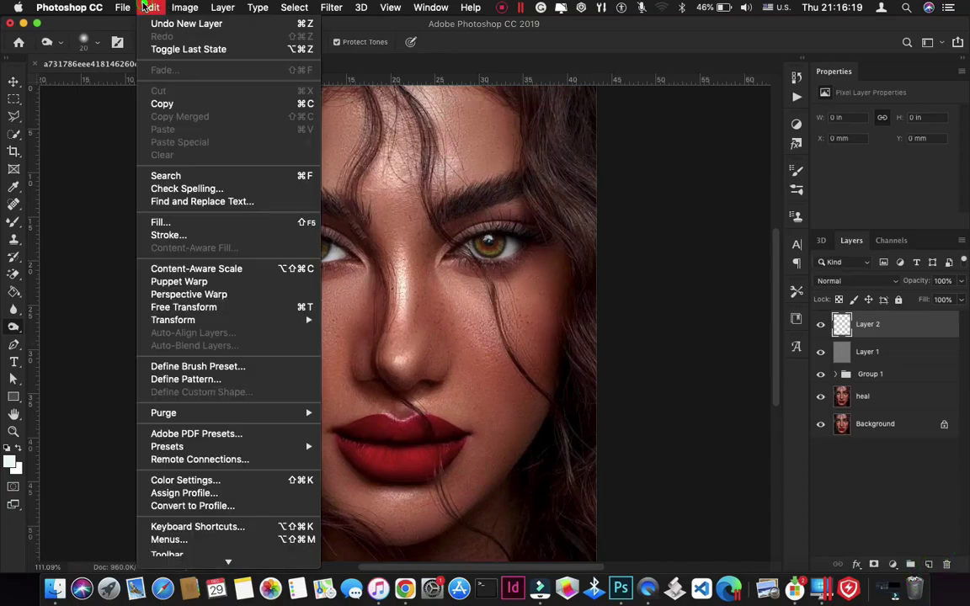
pyautogui.click(169, 223)
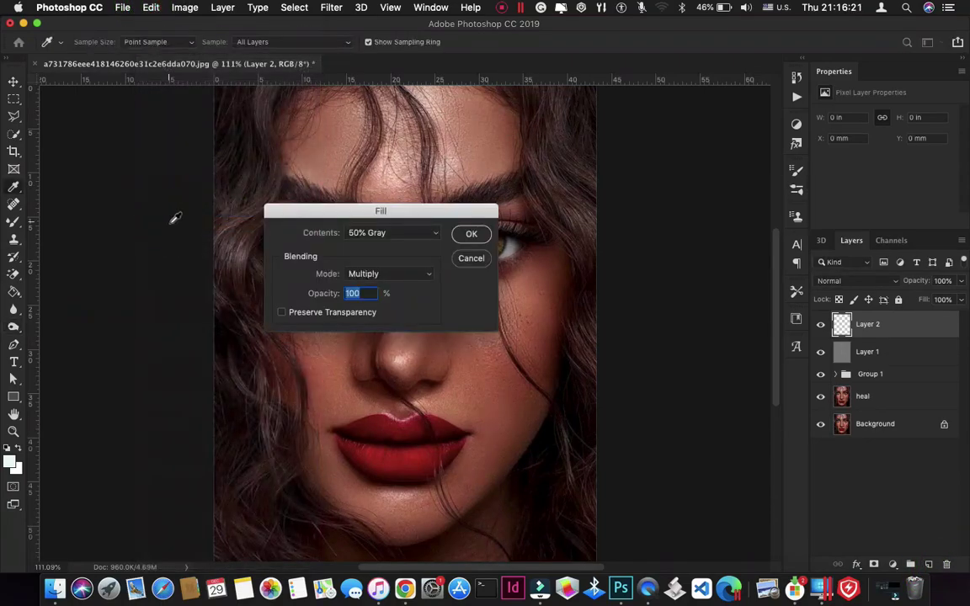
pyautogui.click(477, 233)
pyautogui.press('o')
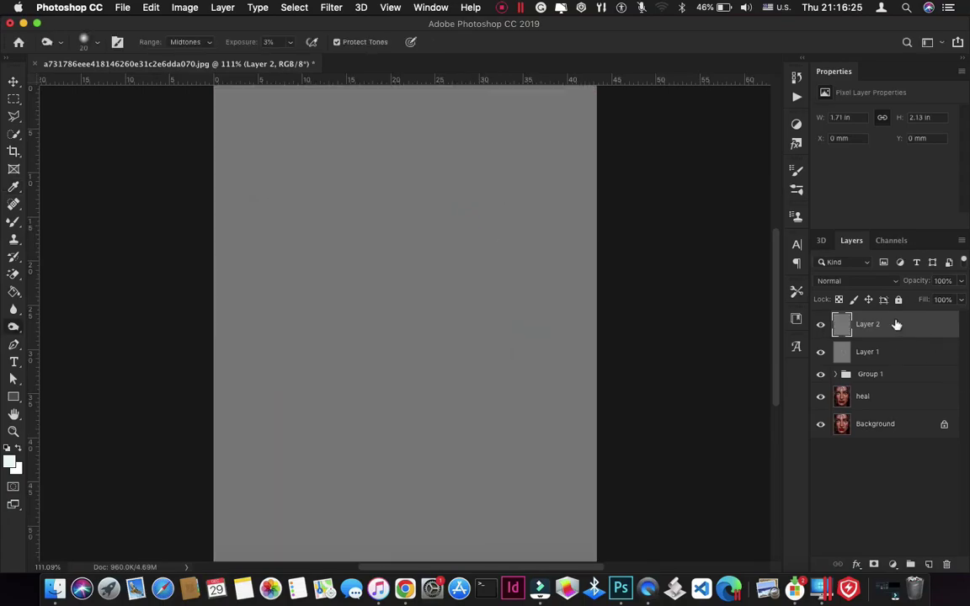
pyautogui.click(846, 282)
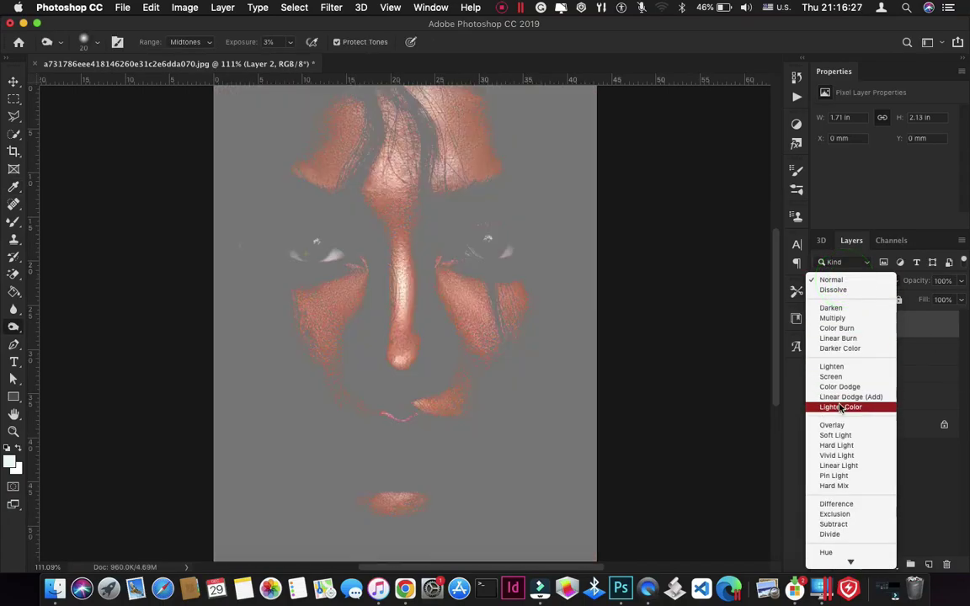
pyautogui.click(837, 456)
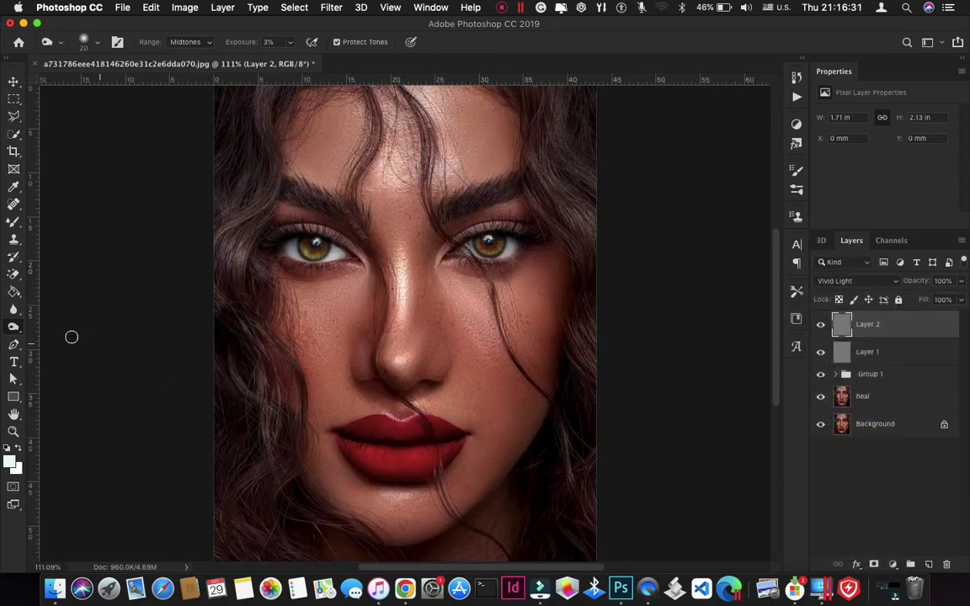
# Step: Zoom to 200% on the face and enlarge the Burn brush to about 70
pyautogui.press('super+plus')
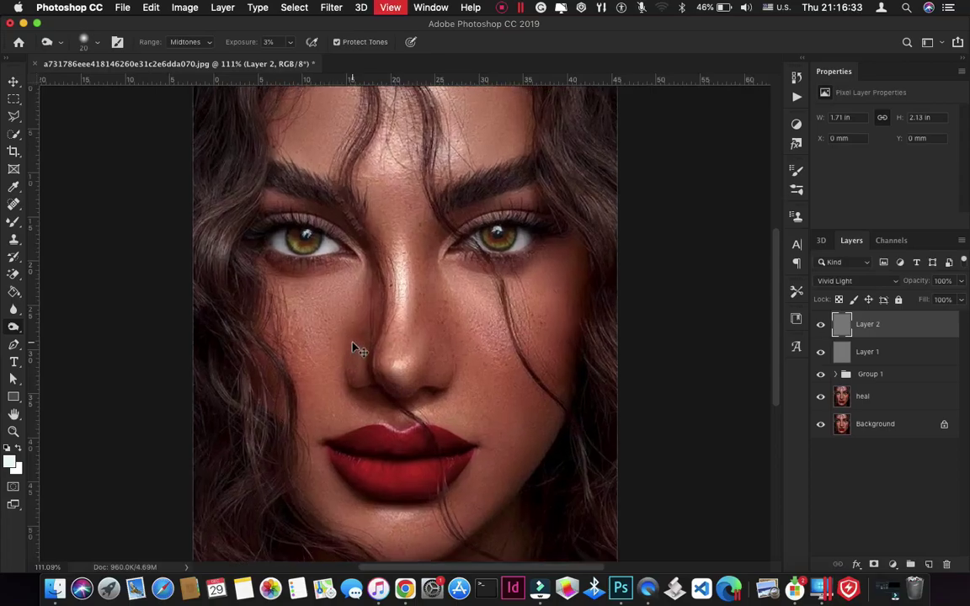
pyautogui.press('super+plus')
pyautogui.press('super+plus')
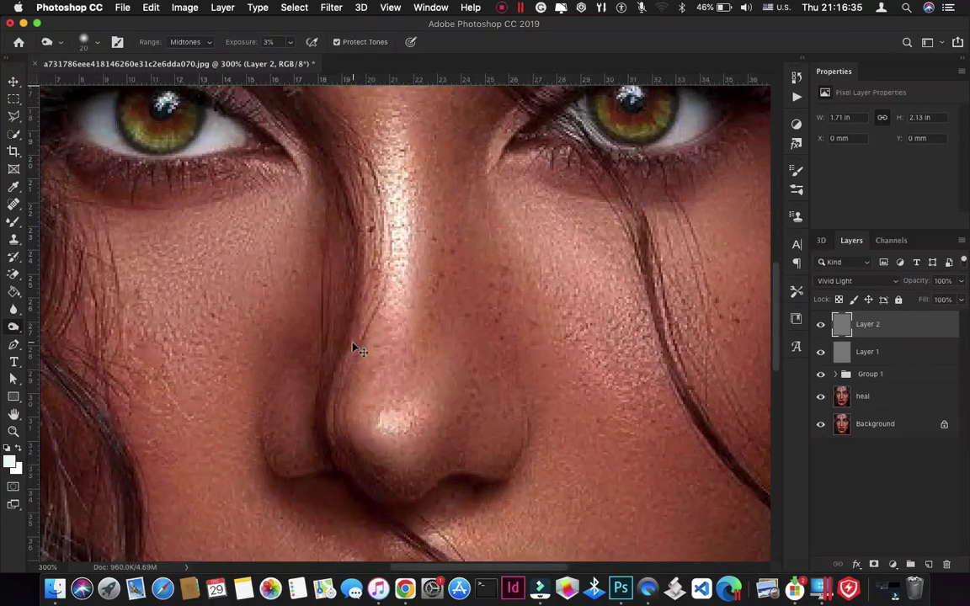
pyautogui.press('super+minus')
pyautogui.press('super+minus')
pyautogui.press('super+minus')
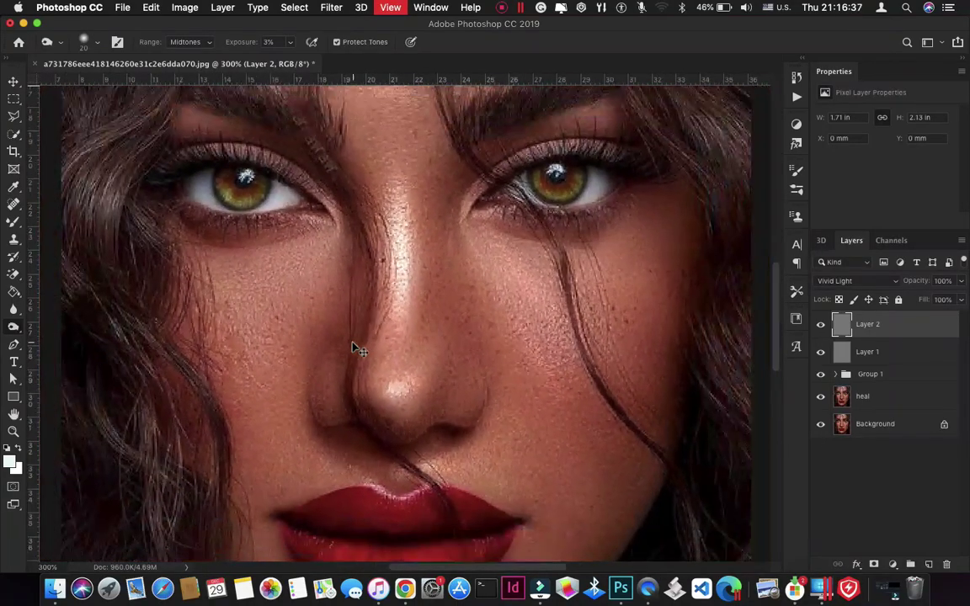
pyautogui.press('super+plus')
pyautogui.press('super+minus')
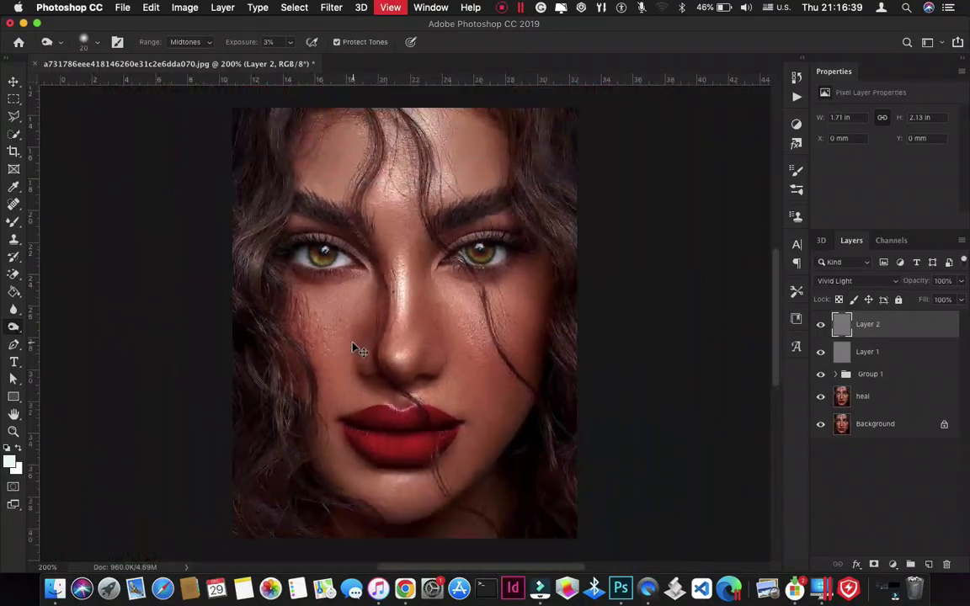
pyautogui.press('super+plus')
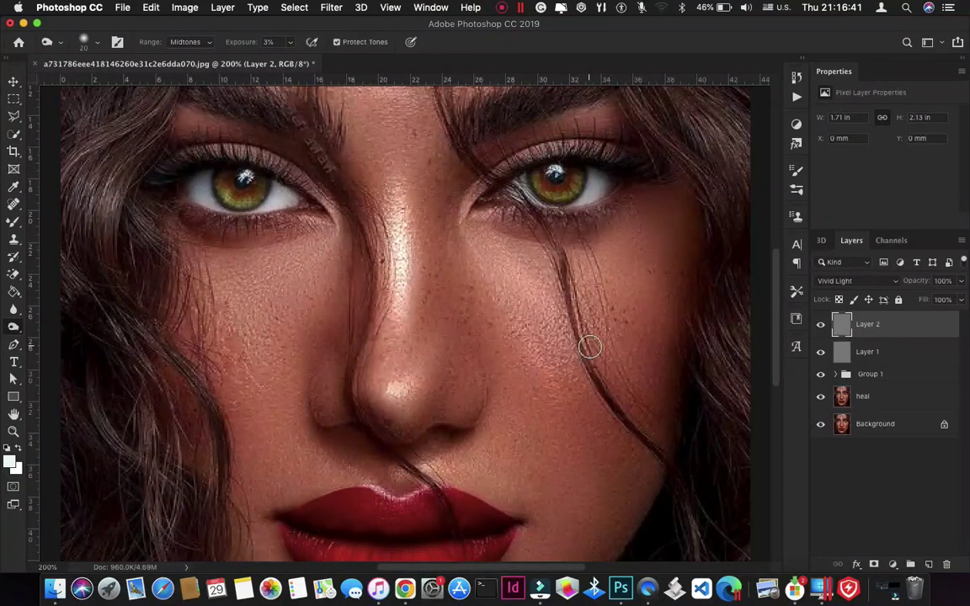
pyautogui.press(']')
pyautogui.press(']')
pyautogui.press(']')
pyautogui.press(']')
pyautogui.press(']')
pyautogui.press(']')
pyautogui.press(']')
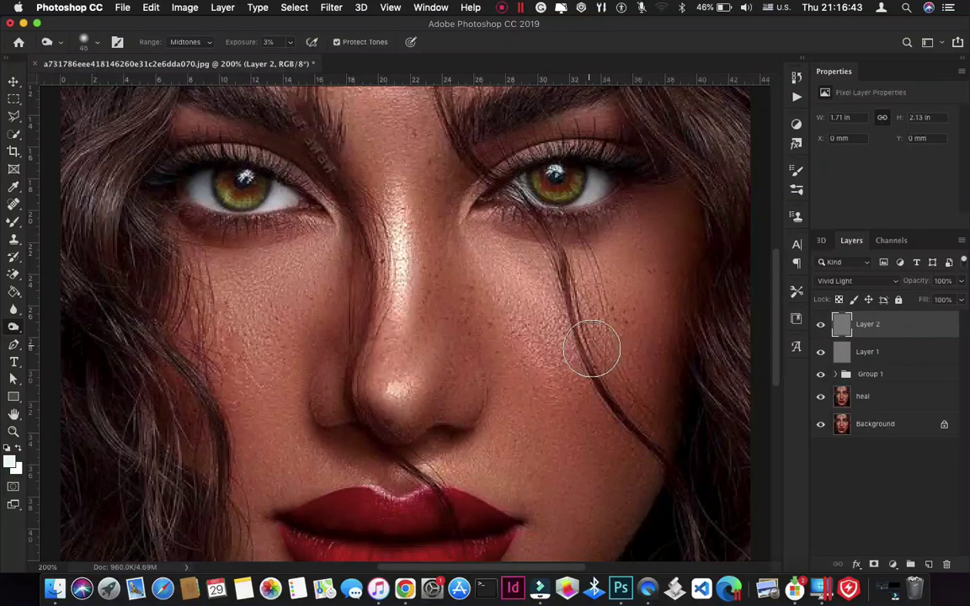
pyautogui.press(']')
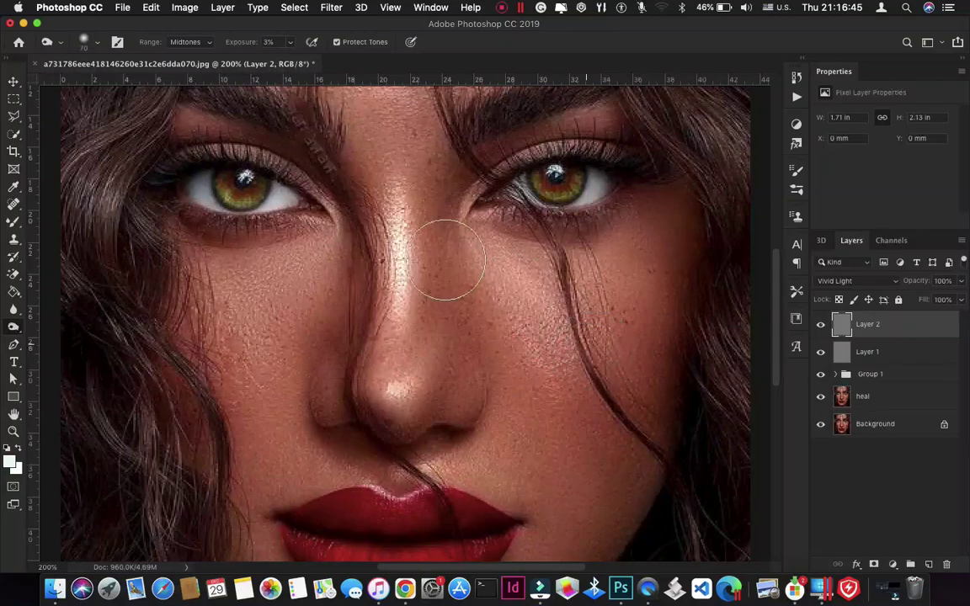
# Step: Burn darker, smoother shading into the right cheek along the hair strand and blush
pyautogui.moveTo(640, 330)
pyautogui.mouseDown()
pyautogui.moveTo(629, 370)
pyautogui.moveTo(618, 311)
pyautogui.moveTo(646, 388)
pyautogui.moveTo(613, 376)
pyautogui.moveTo(615, 313)
pyautogui.moveTo(646, 350)
pyautogui.mouseUp()
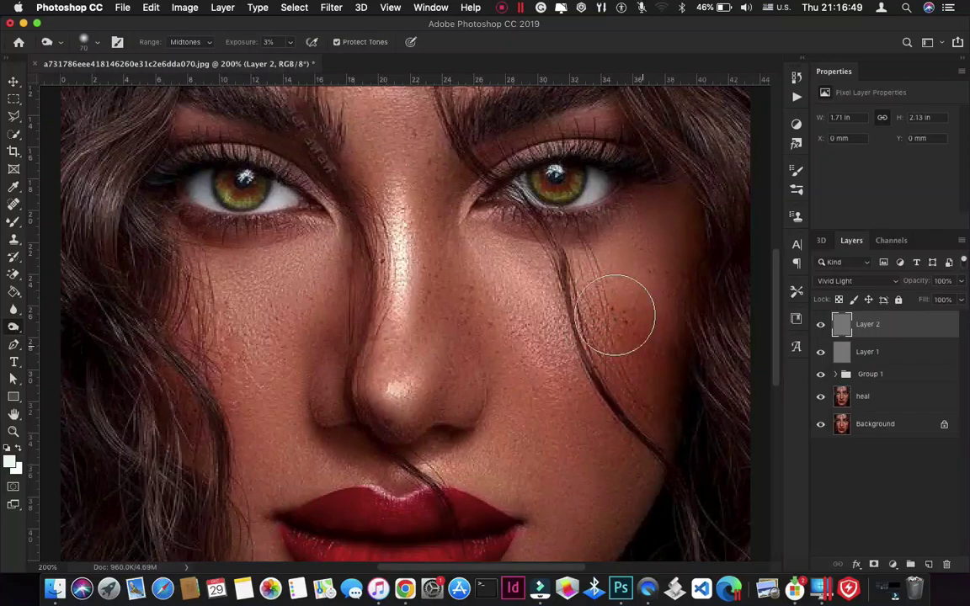
pyautogui.moveTo(598, 292)
pyautogui.mouseDown()
pyautogui.moveTo(617, 320)
pyautogui.moveTo(606, 325)
pyautogui.moveTo(613, 371)
pyautogui.mouseUp()
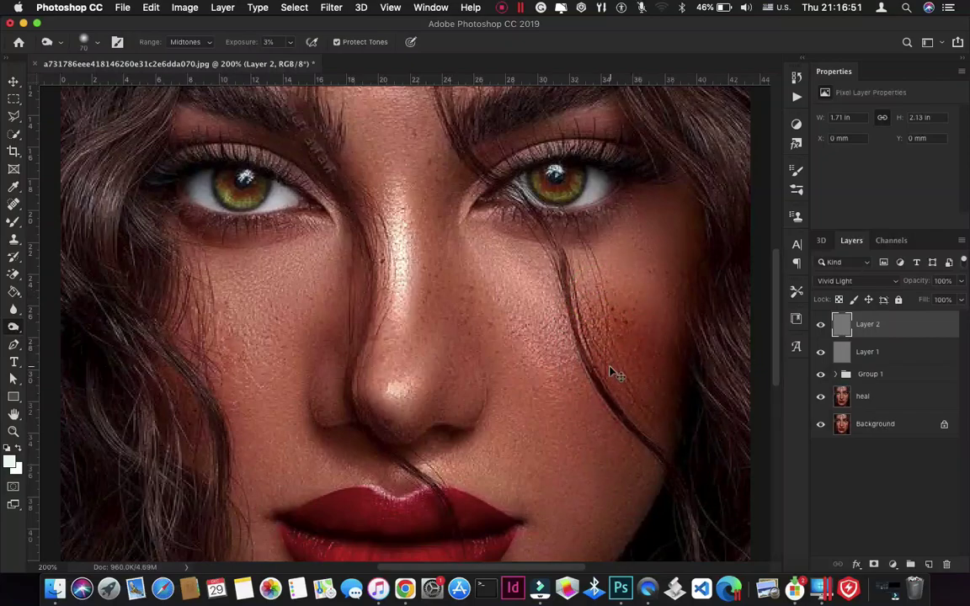
pyautogui.scroll(-3, 613, 370)
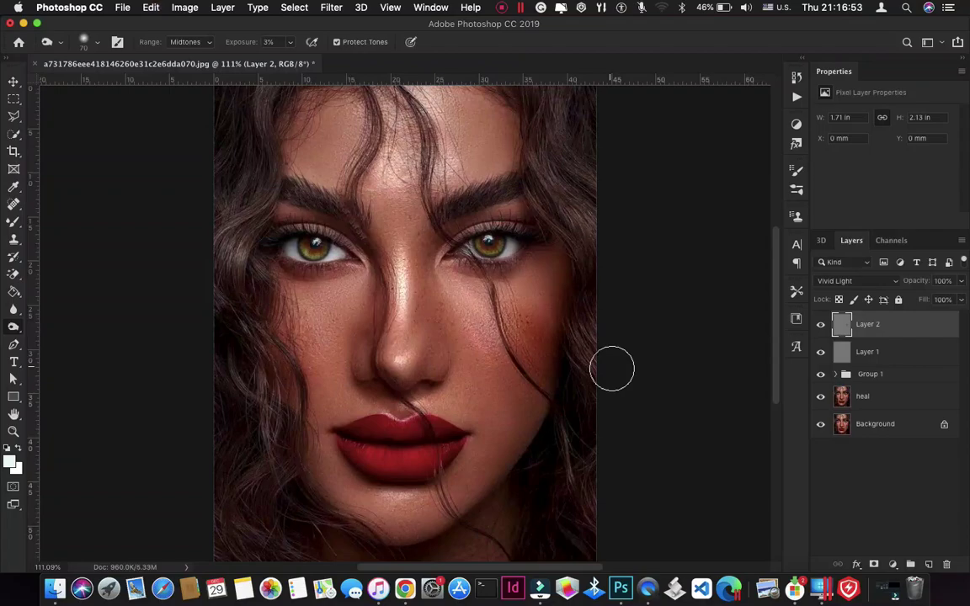
pyautogui.moveTo(505, 307); pyautogui.dragTo(556, 352)
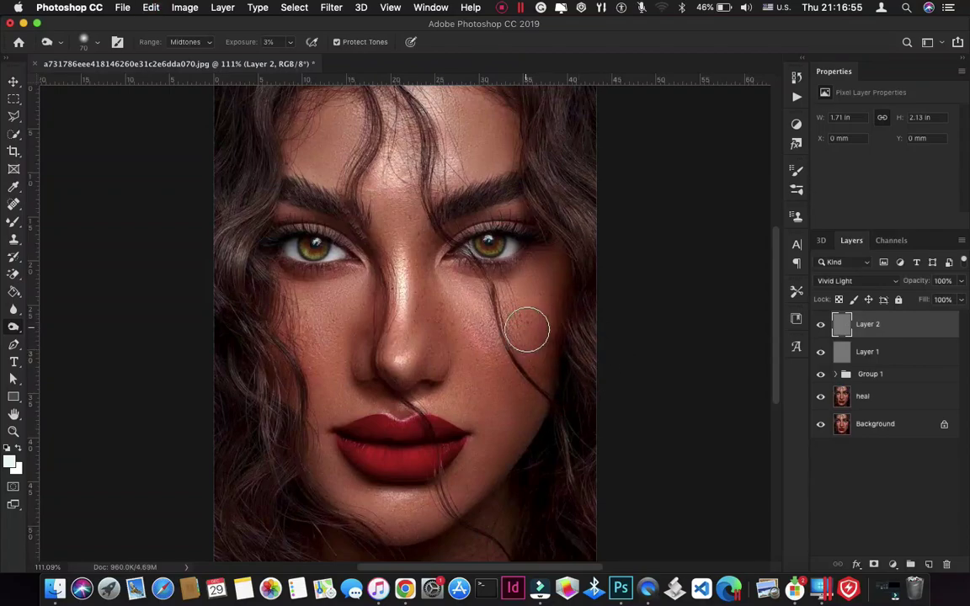
pyautogui.moveTo(505, 317); pyautogui.dragTo(539, 357)
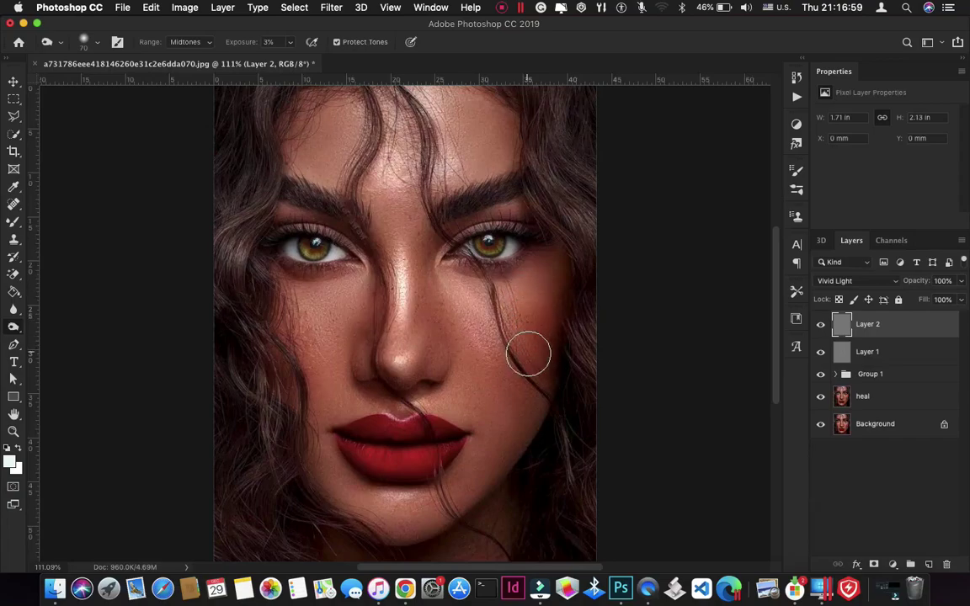
# Step: Burn shading into the left cheek, then undo the stray stroke
pyautogui.click(314, 347)
pyautogui.click(318, 316)
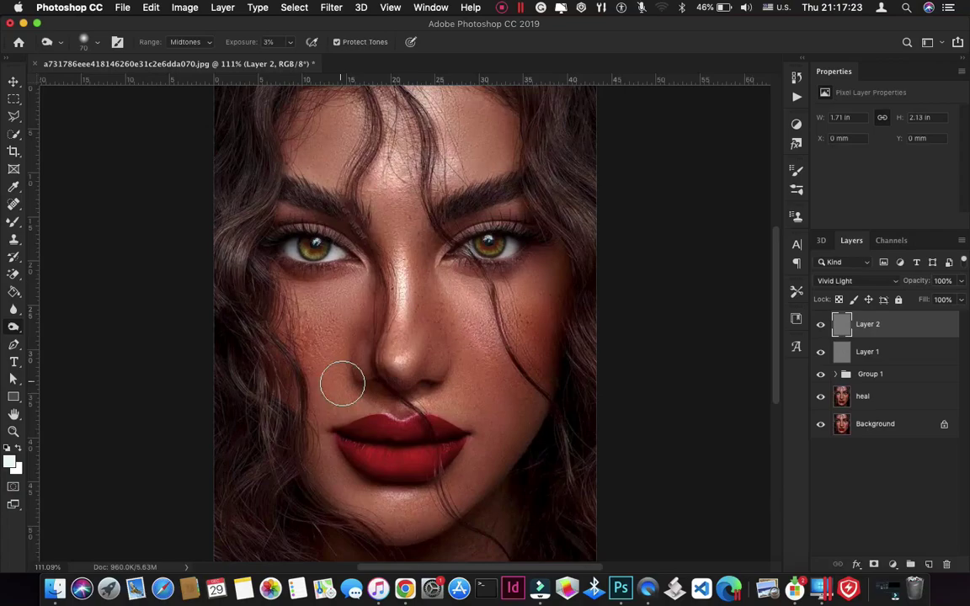
pyautogui.press('super+z')
pyautogui.press('super+z')
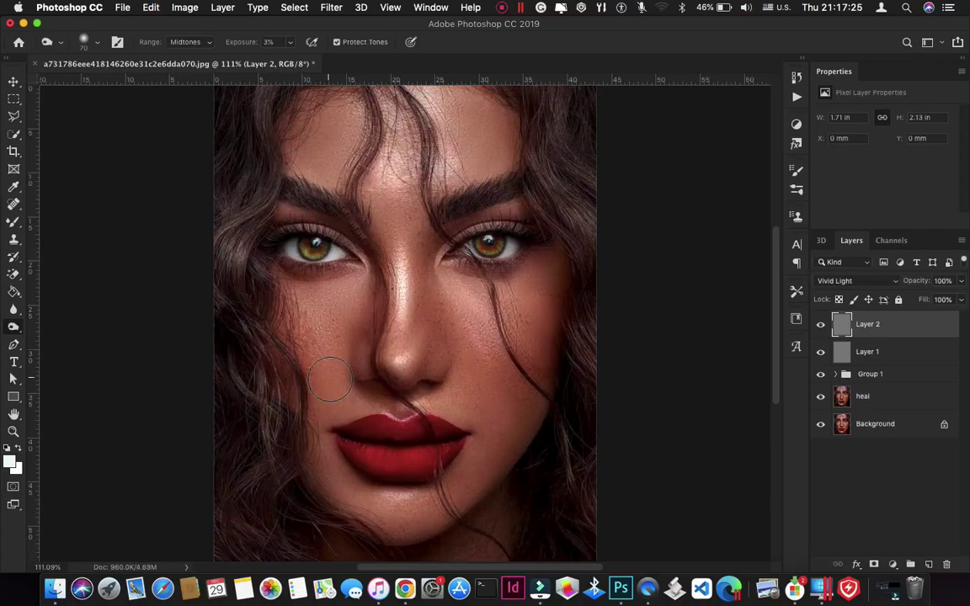
# Step: Re-burn the left cheek and darken both cheeks beside the lips at 200% zoom
pyautogui.press('super+equal')
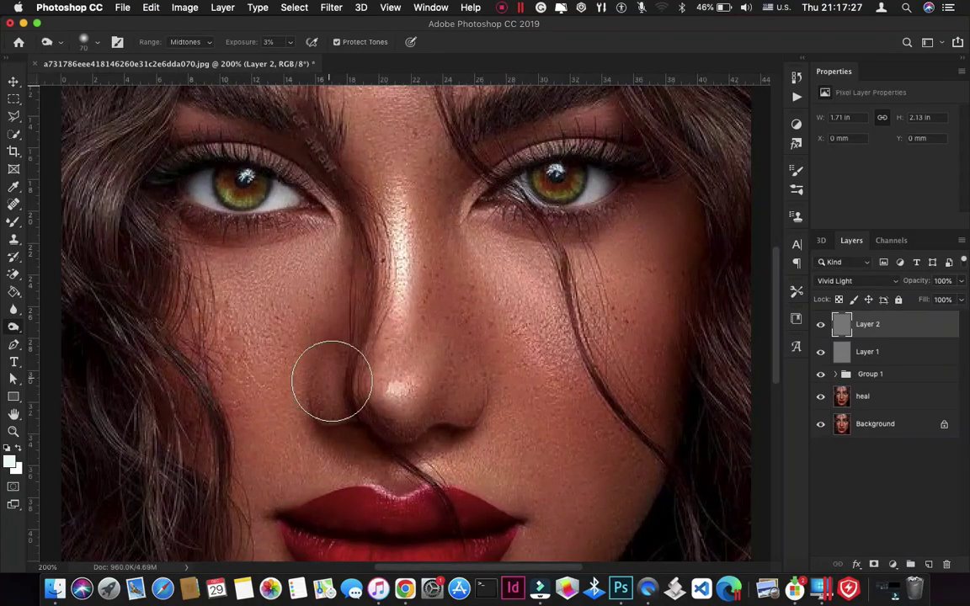
pyautogui.click(262, 320)
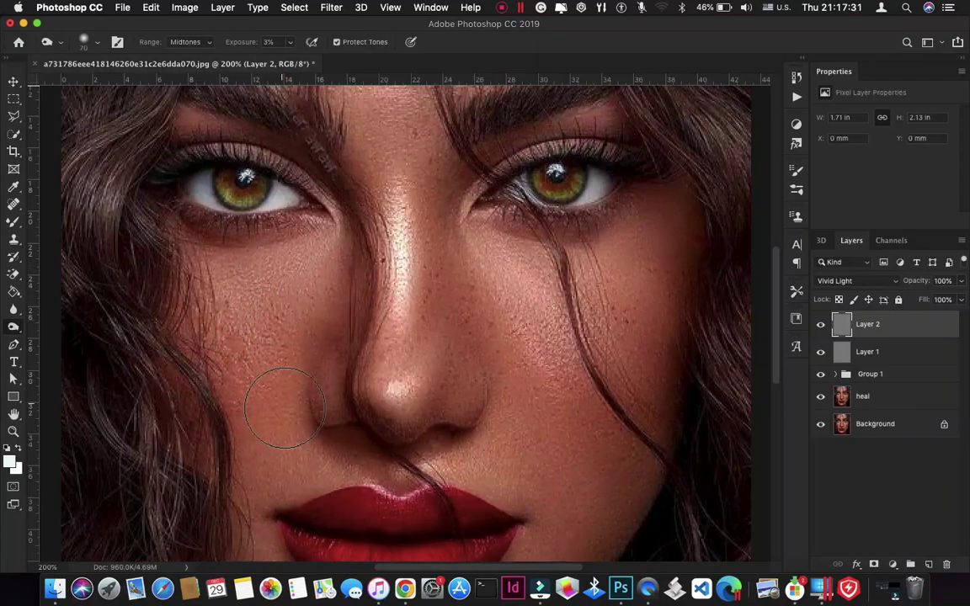
pyautogui.scroll(-10, 280, 462)
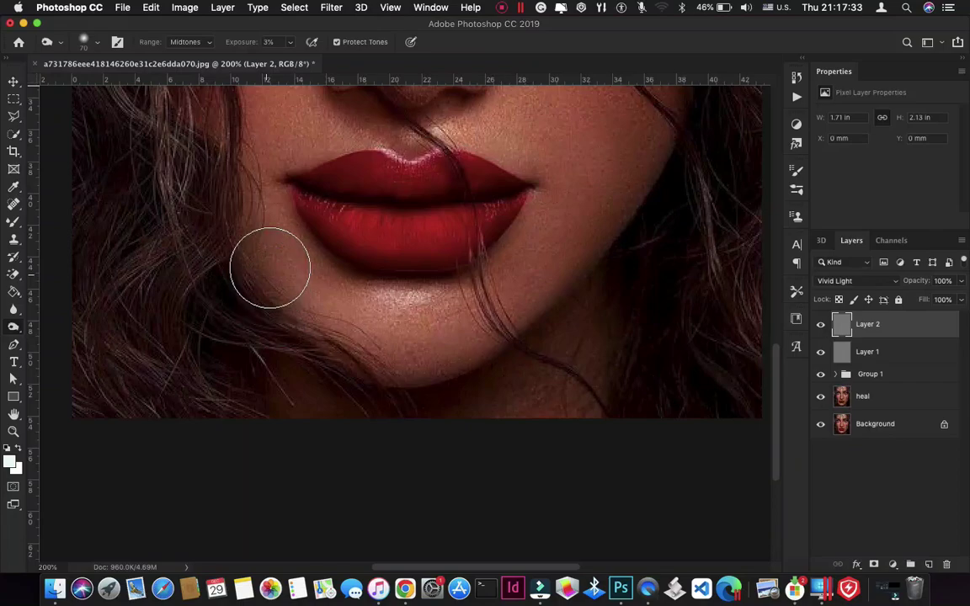
pyautogui.click(266, 262)
pyautogui.click(584, 216)
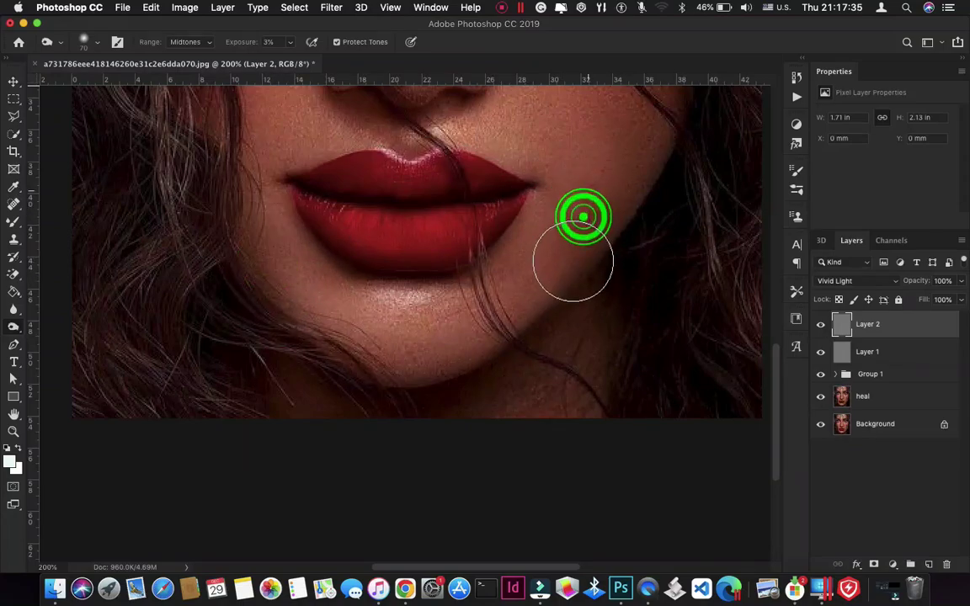
pyautogui.scroll(10, 617, 187)
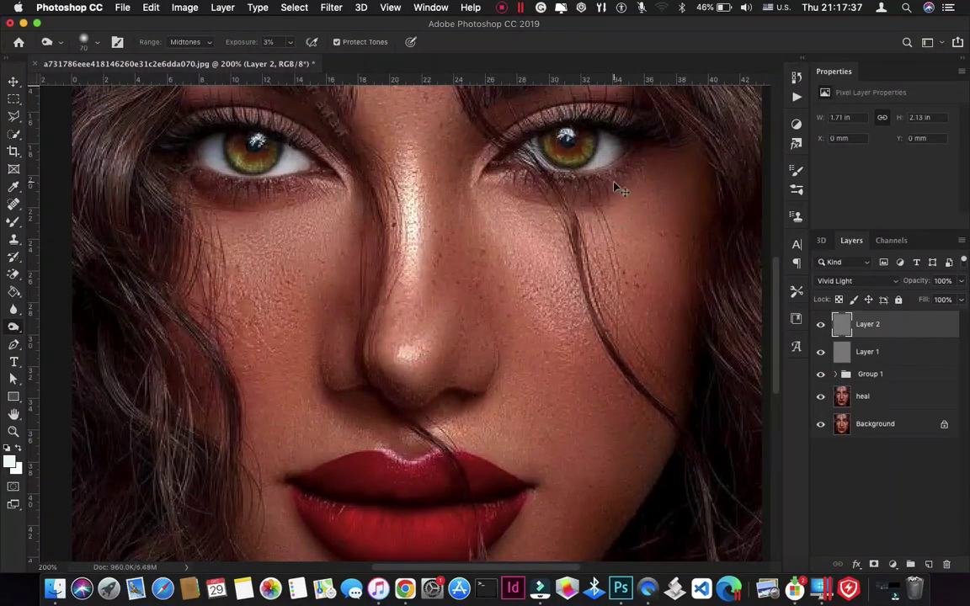
pyautogui.scroll(-3, 619, 188)
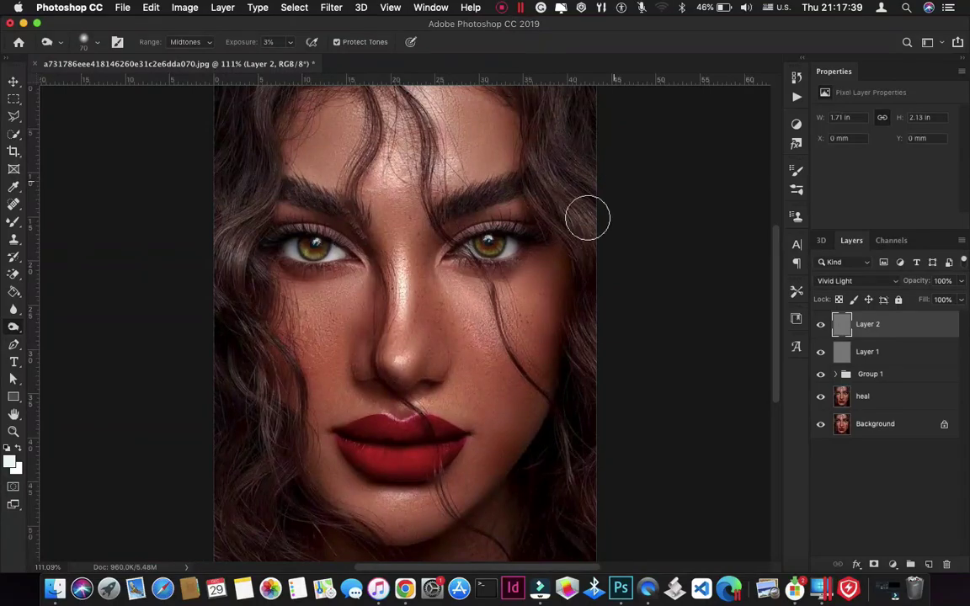
pyautogui.scroll(3, 527, 302)
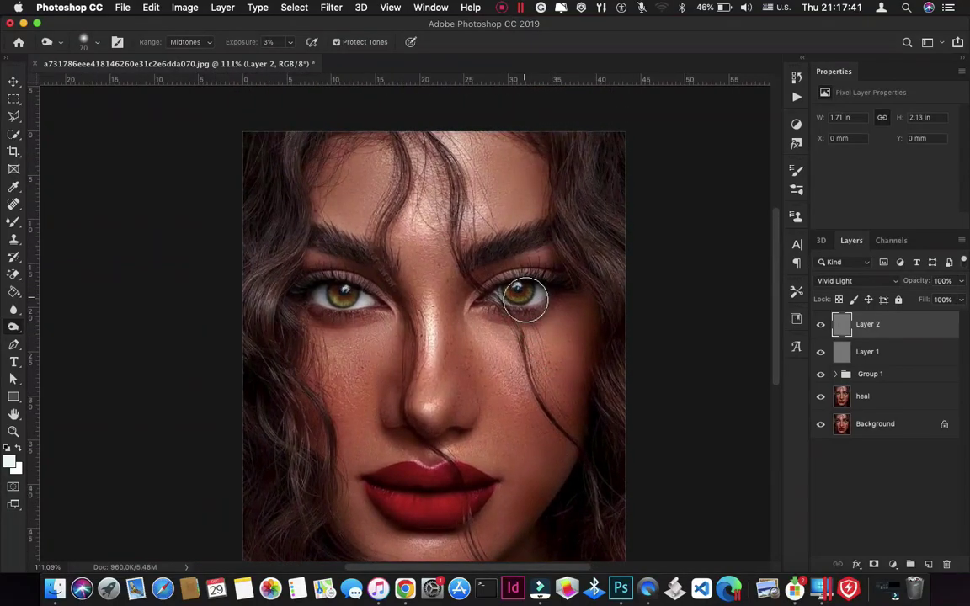
pyautogui.scroll(-3, 526, 299)
pyautogui.scroll(-2, 525, 300)
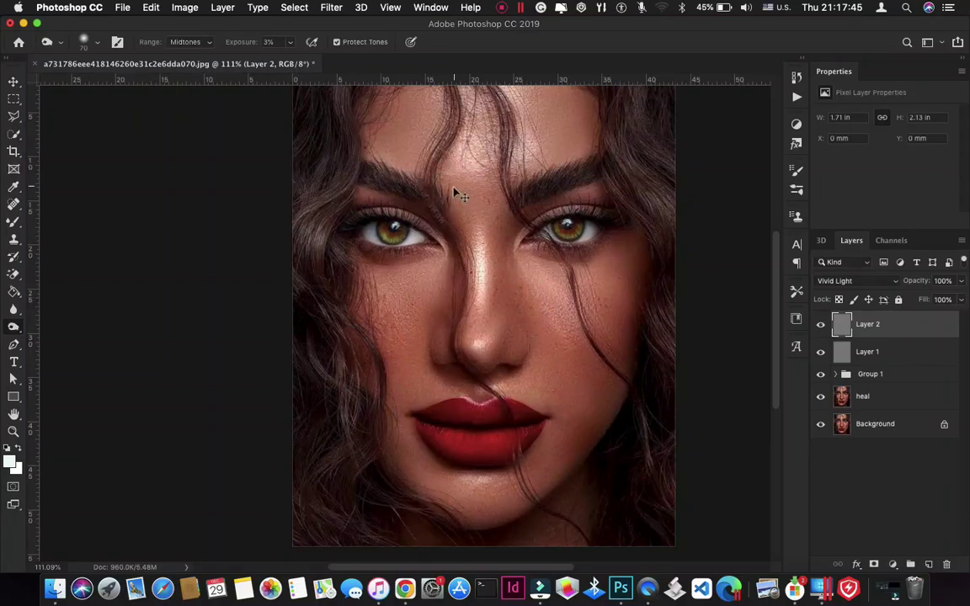
pyautogui.hscroll(5, 454, 193)
pyautogui.scroll(1, 455, 193)
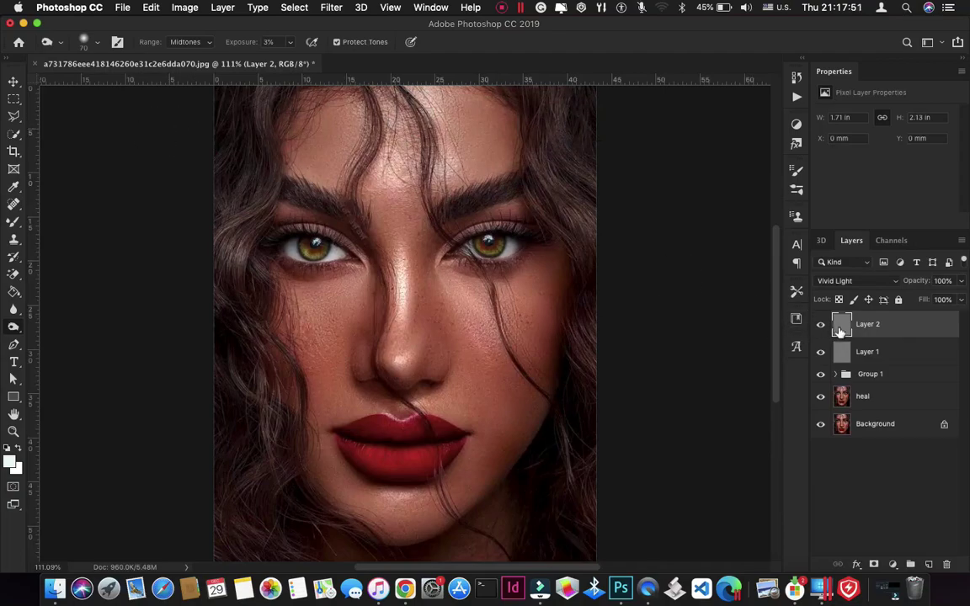
# Step: Group Layer 1 and Layer 2 as Group 2, then hide and reshow Group 2, Group 1 and heal to compare
pyautogui.keyDown('shift'); pyautogui.click(891, 353); pyautogui.keyUp('shift')
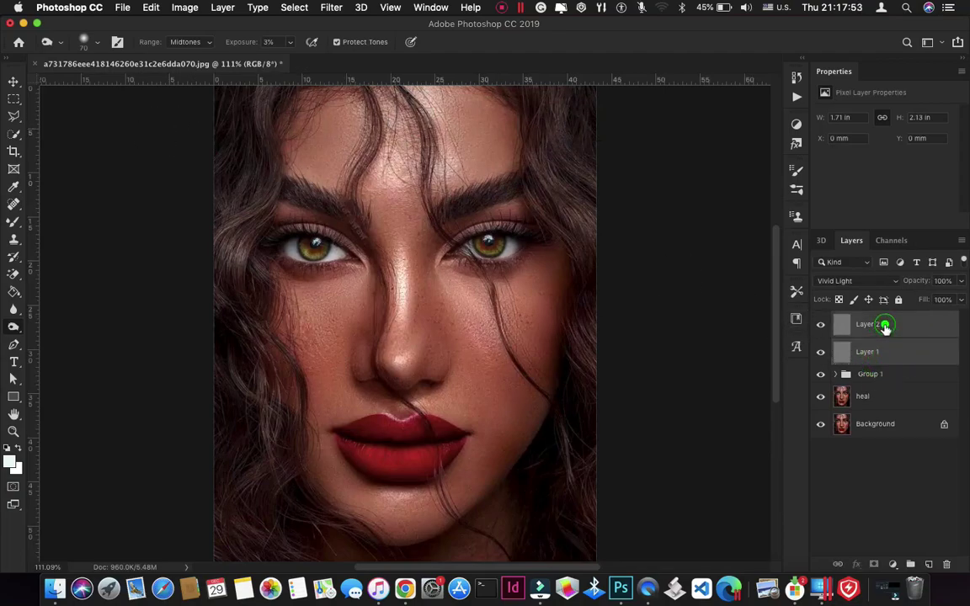
pyautogui.press('super+g')
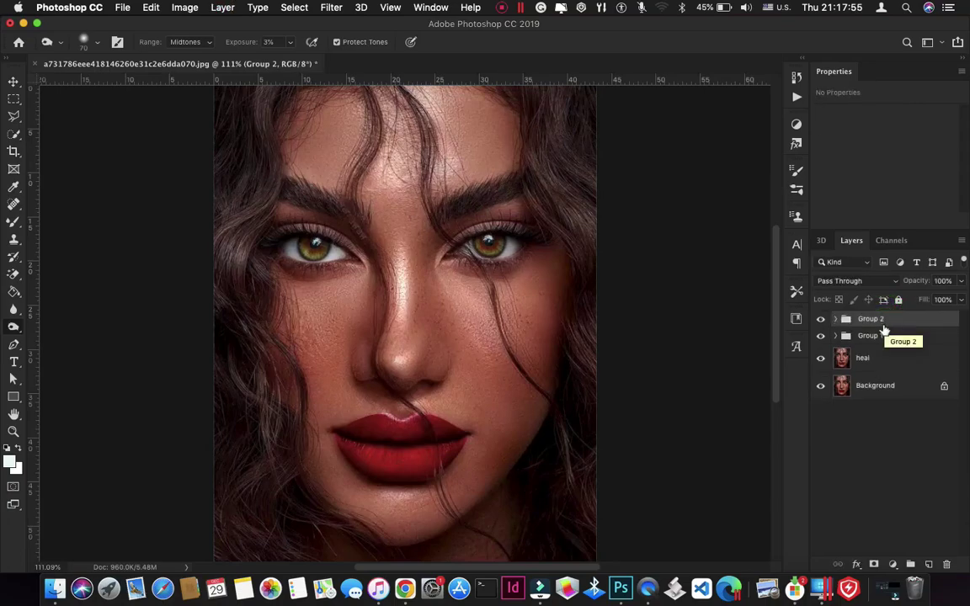
pyautogui.click(821, 319)
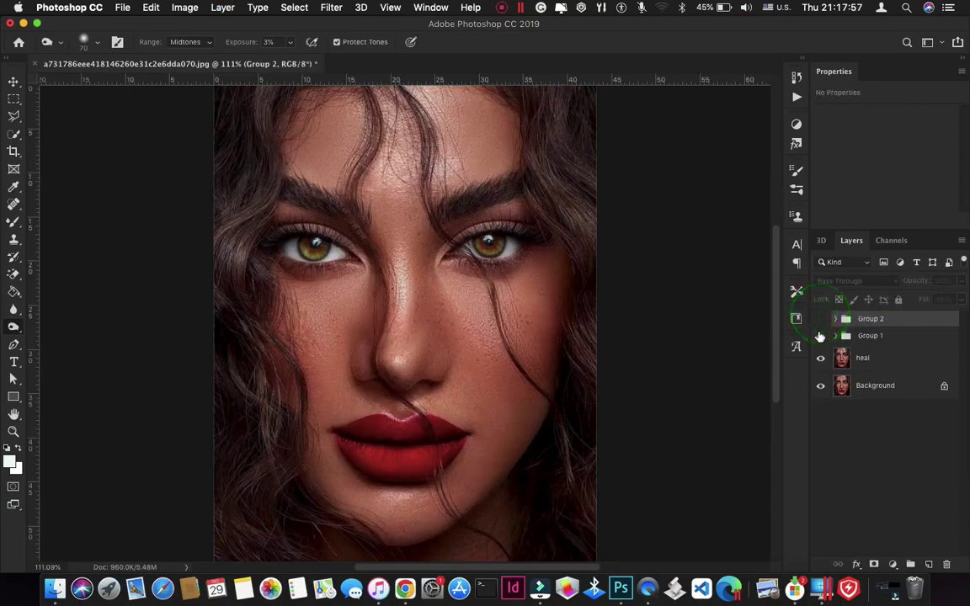
pyautogui.click(820, 334)
pyautogui.click(821, 358)
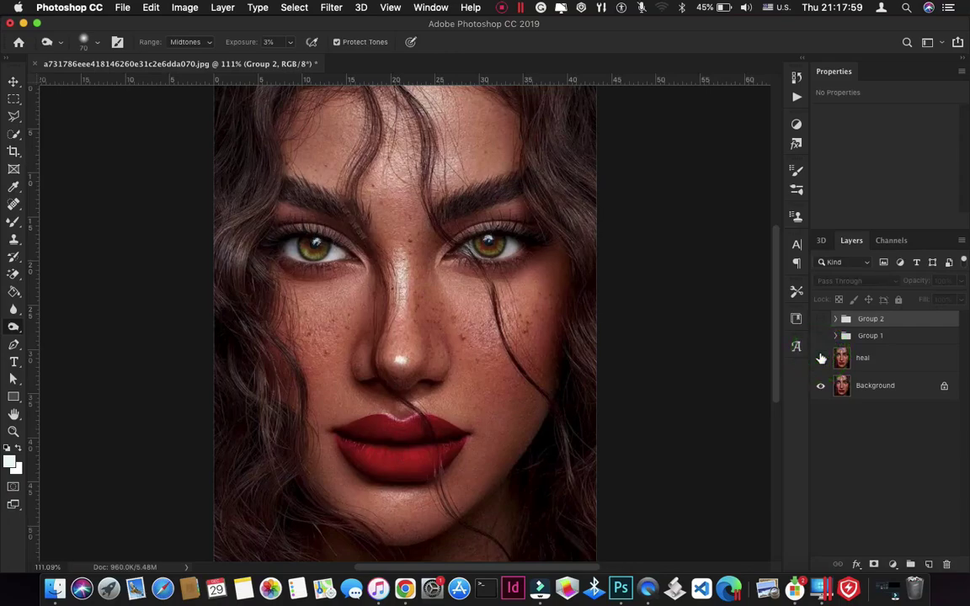
pyautogui.click(821, 354)
pyautogui.click(820, 339)
pyautogui.click(822, 356)
pyautogui.click(820, 319)
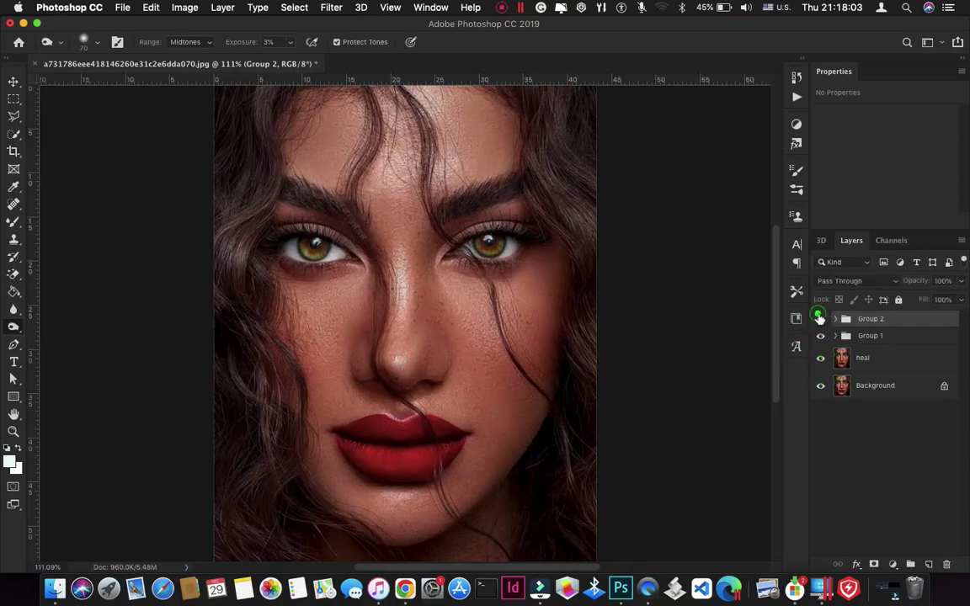